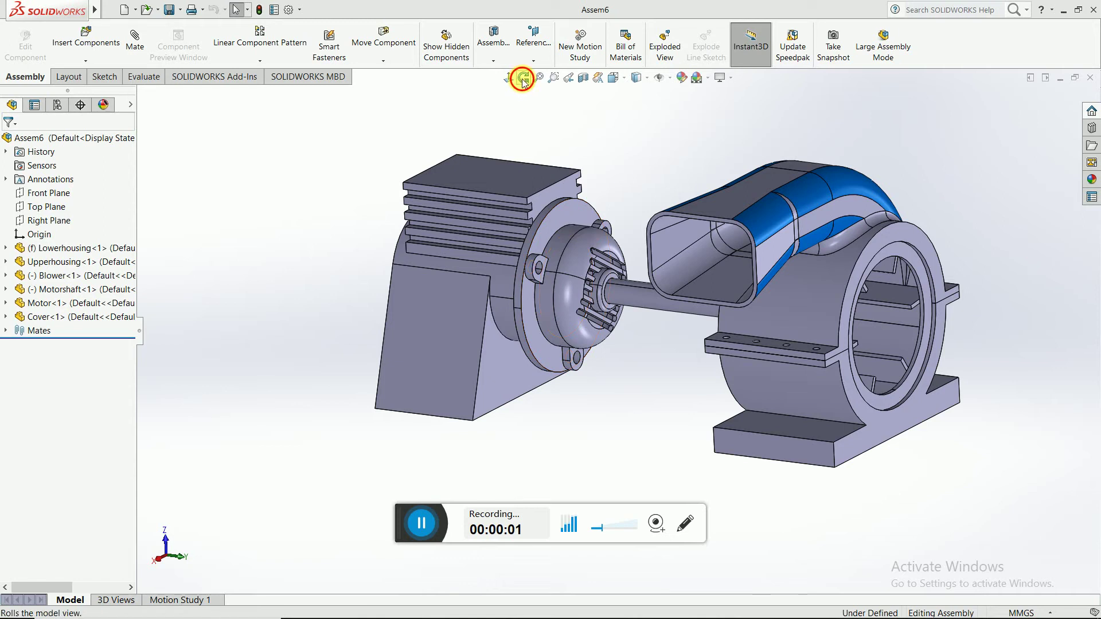
Orbit and roll the existing blower assembly to inspect it from new angles.
{"action": "mouse_move", "coordinate": [634, 432]}
{"action": "left_mouse_down"}
{"action": "mouse_move", "coordinate": [622, 408]}
{"action": "mouse_move", "coordinate": [663, 318]}
{"action": "left_mouse_up"}
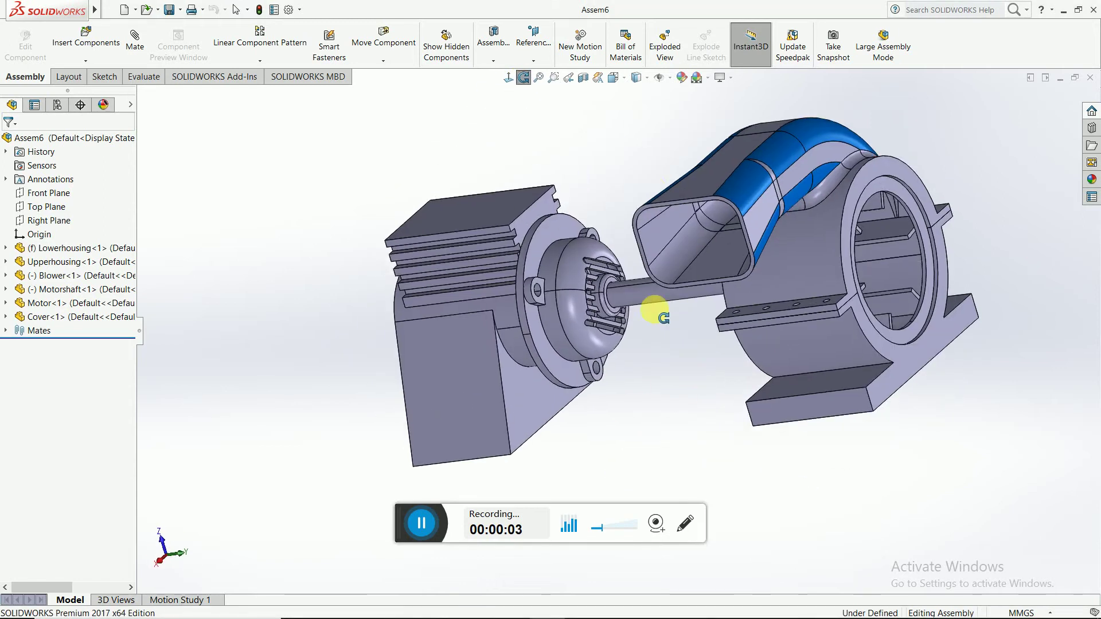
{"action": "left_click_drag", "start_coordinate": [648, 169], "coordinate": [636, 252]}
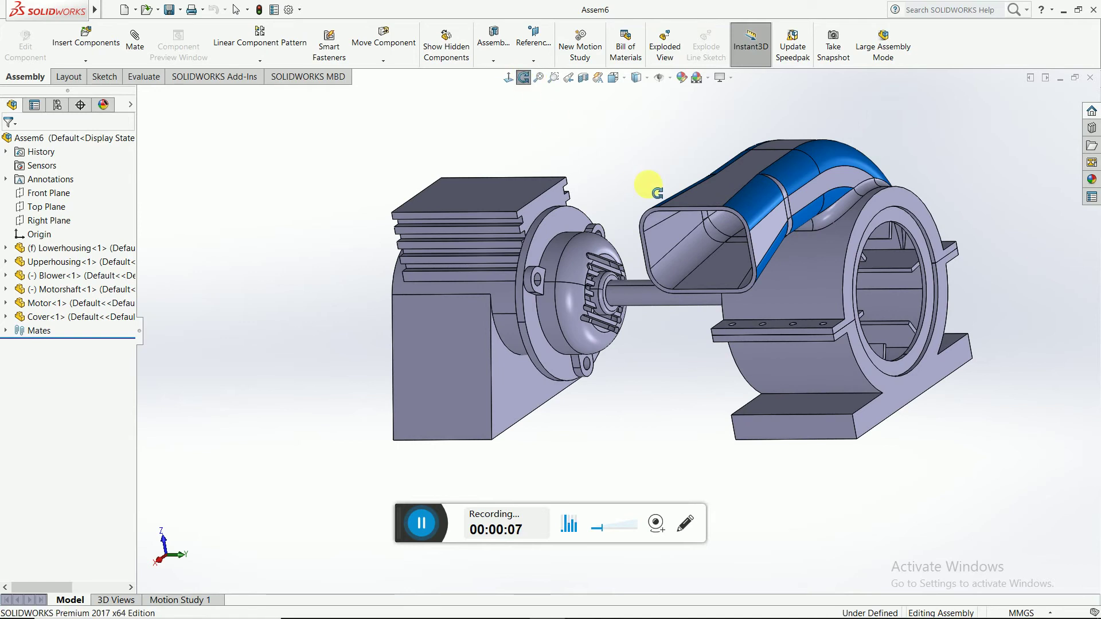
{"action": "left_click", "coordinate": [524, 77]}
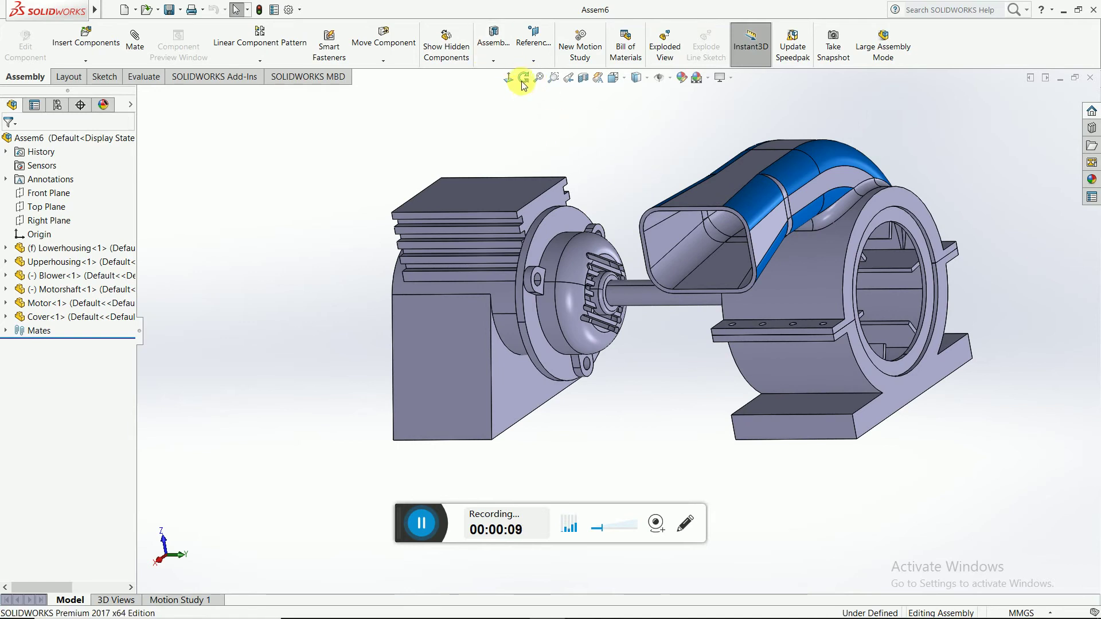
{"action": "mouse_move", "coordinate": [884, 348]}
{"action": "left_mouse_down"}
{"action": "mouse_move", "coordinate": [730, 295]}
{"action": "mouse_move", "coordinate": [715, 123]}
{"action": "mouse_move", "coordinate": [803, 167]}
{"action": "mouse_move", "coordinate": [787, 100]}
{"action": "mouse_move", "coordinate": [831, 149]}
{"action": "mouse_move", "coordinate": [879, 177]}
{"action": "mouse_move", "coordinate": [887, 244]}
{"action": "mouse_move", "coordinate": [912, 175]}
{"action": "left_mouse_up"}
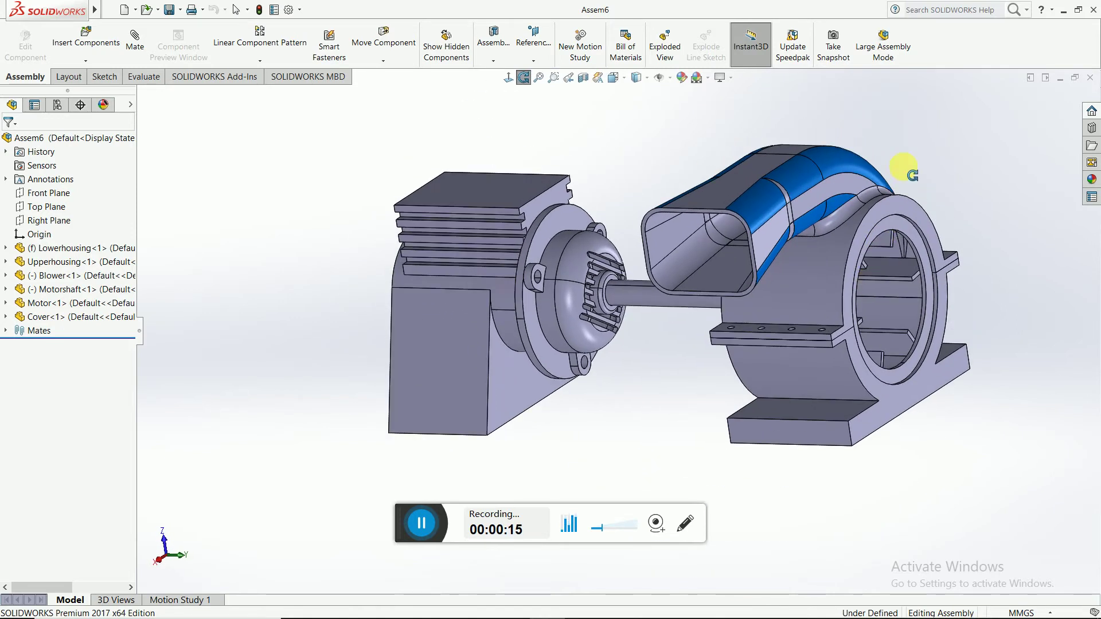
{"action": "right_click", "coordinate": [912, 148]}
{"action": "left_click", "coordinate": [963, 150]}
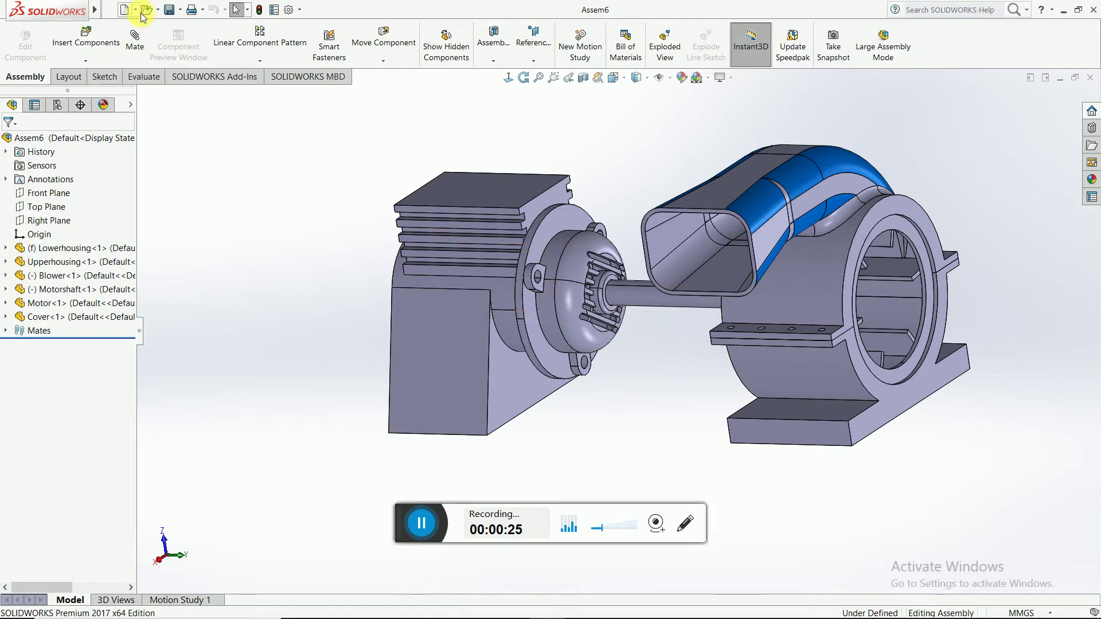
Start a new assembly document, dismissing the Begin Assembly prompt.
{"action": "key", "text": "ctrl+n"}
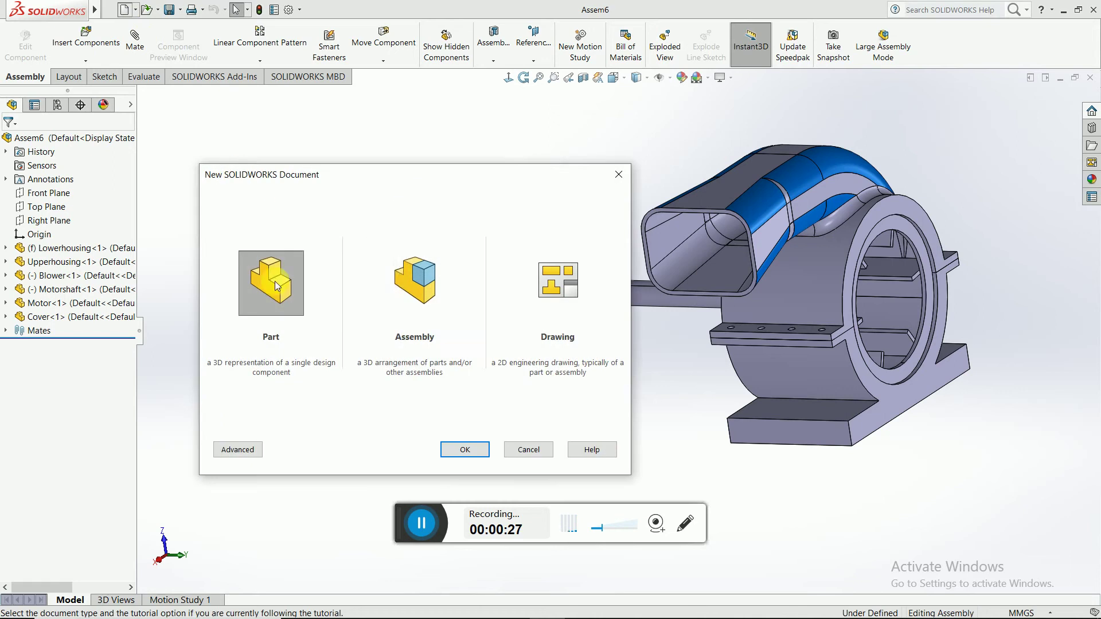
{"action": "double_click", "coordinate": [400, 285]}
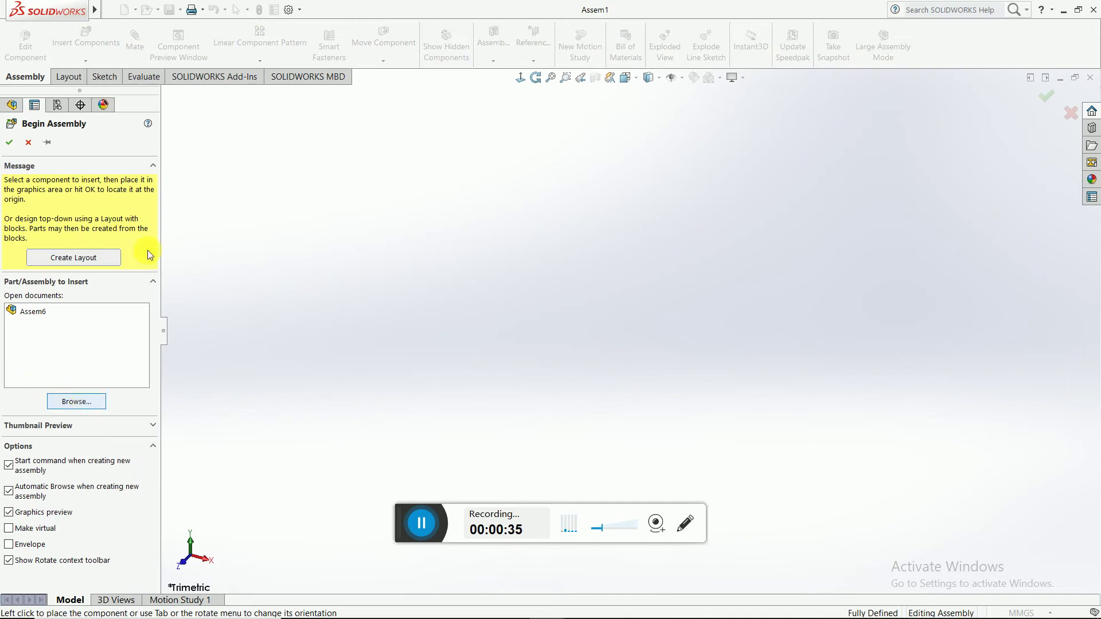
{"action": "left_click", "coordinate": [28, 142]}
Insert the Lowerhousing part and place it in Assem1 as the first component.
{"action": "left_click", "coordinate": [110, 33]}
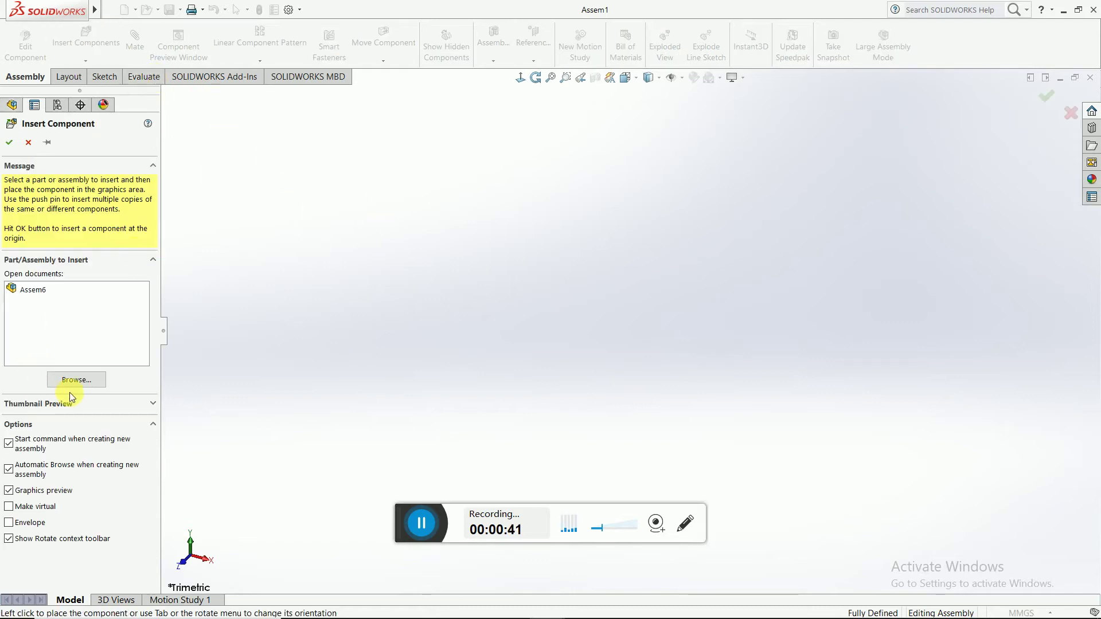
{"action": "left_click", "coordinate": [72, 383]}
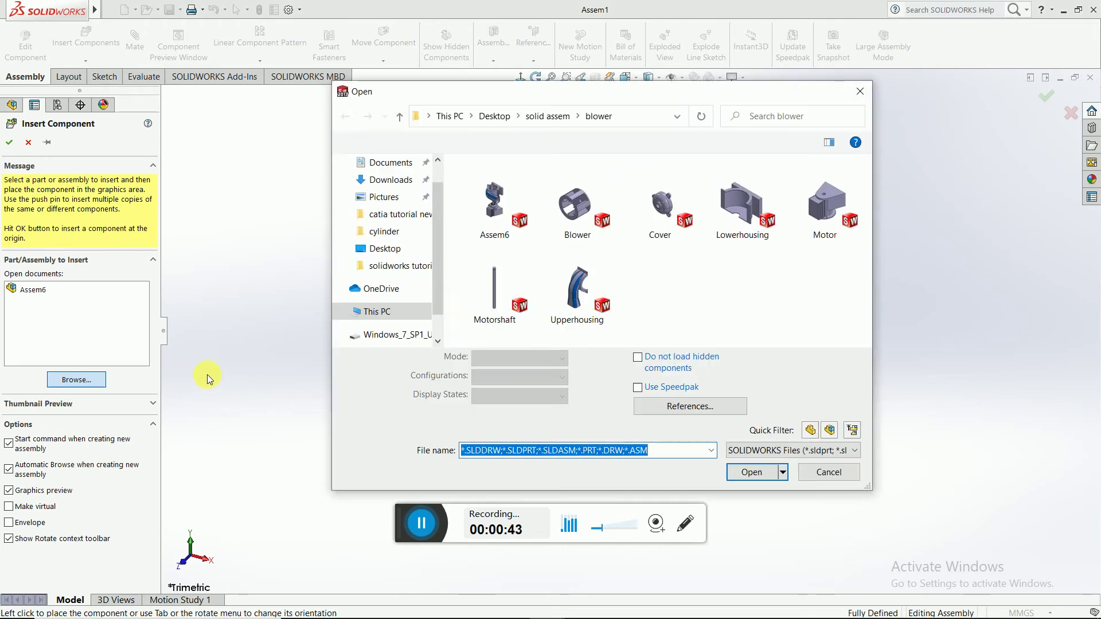
{"action": "double_click", "coordinate": [758, 198]}
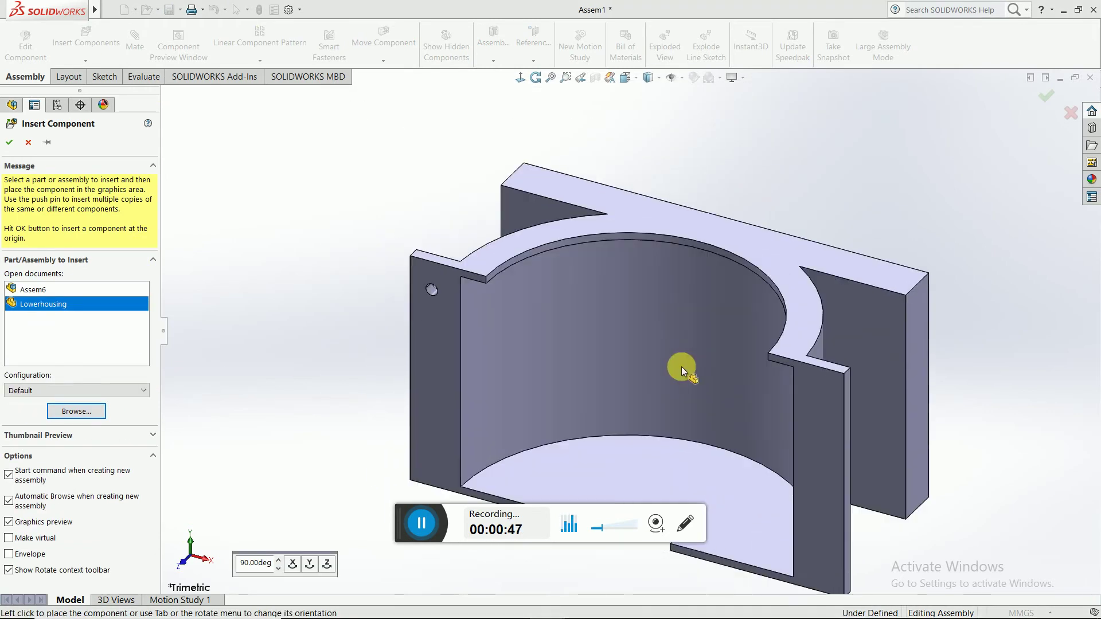
{"action": "left_click", "coordinate": [566, 266]}
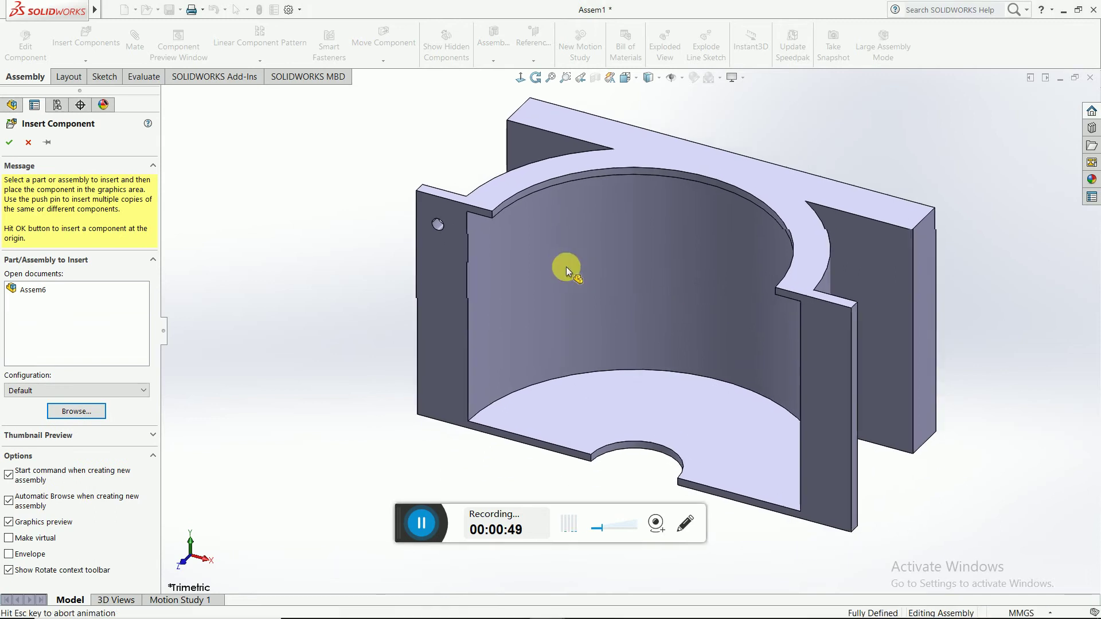
{"action": "scroll", "coordinate": [567, 273], "scroll_direction": "down", "scroll_amount": 2}
{"action": "scroll", "coordinate": [579, 278], "scroll_direction": "up", "scroll_amount": 3}
{"action": "scroll", "coordinate": [545, 269], "scroll_direction": "up", "scroll_amount": 3}
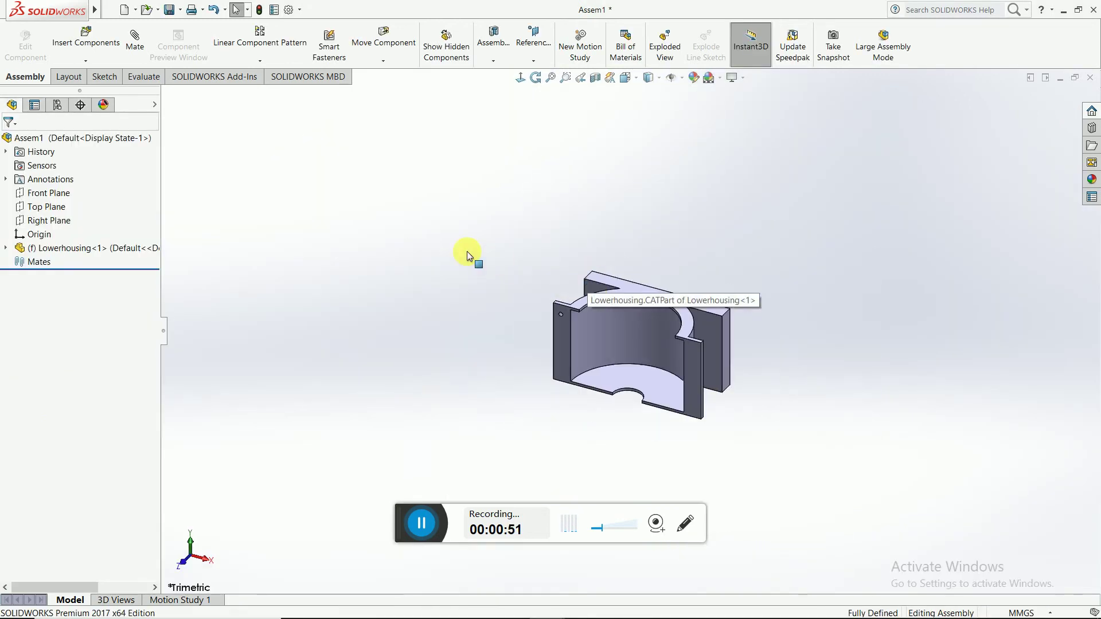
{"action": "mouse_move", "coordinate": [608, 345]}
{"action": "left_mouse_down"}
{"action": "mouse_move", "coordinate": [453, 345]}
{"action": "mouse_move", "coordinate": [566, 359]}
{"action": "mouse_move", "coordinate": [496, 351]}
{"action": "mouse_move", "coordinate": [471, 375]}
{"action": "mouse_move", "coordinate": [622, 373]}
{"action": "left_mouse_up"}
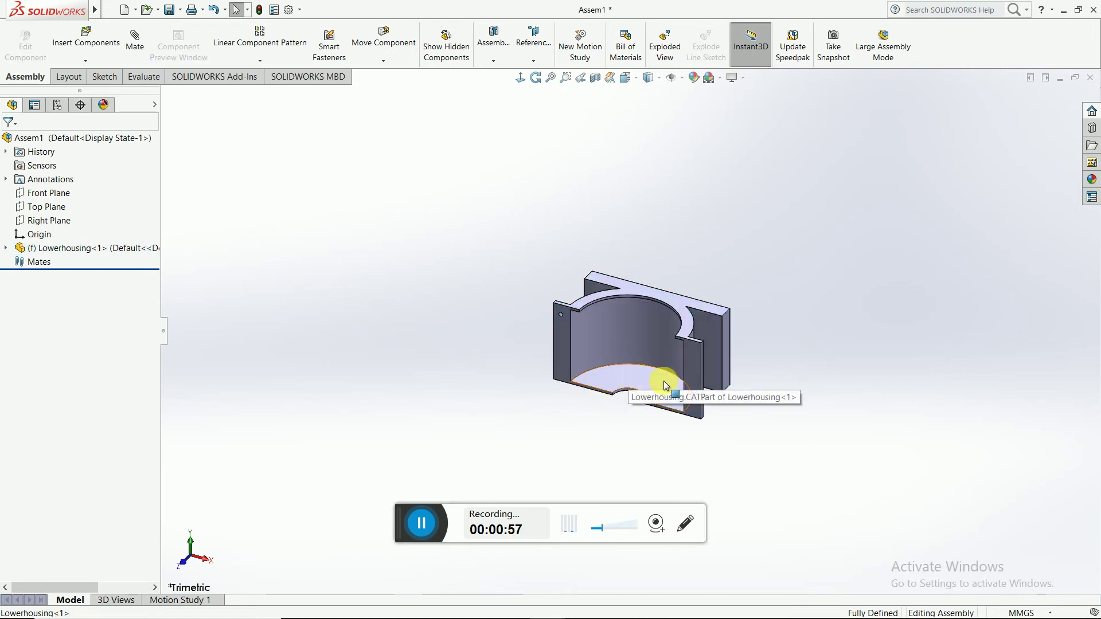
{"action": "left_click", "coordinate": [602, 357]}
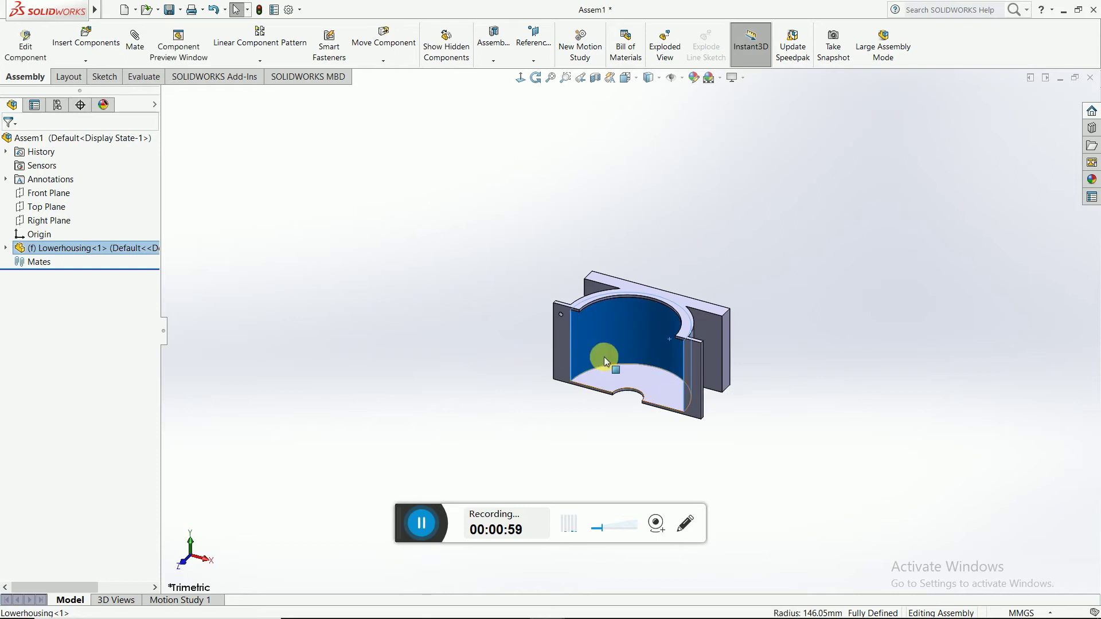
{"action": "mouse_move", "coordinate": [592, 359]}
{"action": "left_mouse_down"}
{"action": "mouse_move", "coordinate": [630, 224]}
{"action": "mouse_move", "coordinate": [604, 224]}
{"action": "left_mouse_up"}
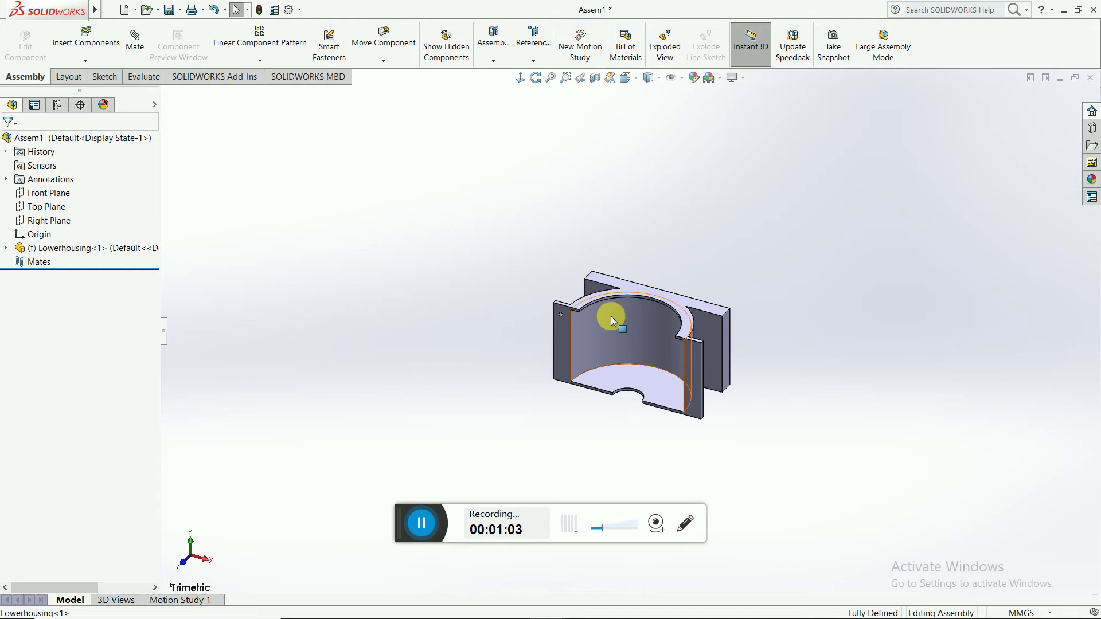
{"action": "left_click_drag", "start_coordinate": [626, 367], "coordinate": [520, 411]}
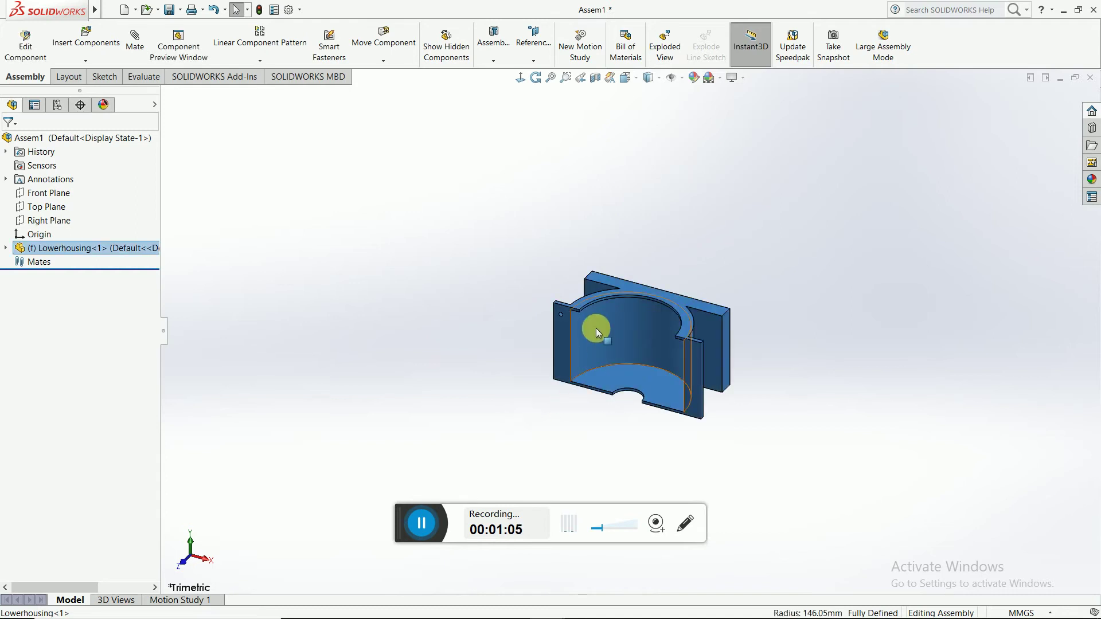
{"action": "left_click", "coordinate": [457, 268]}
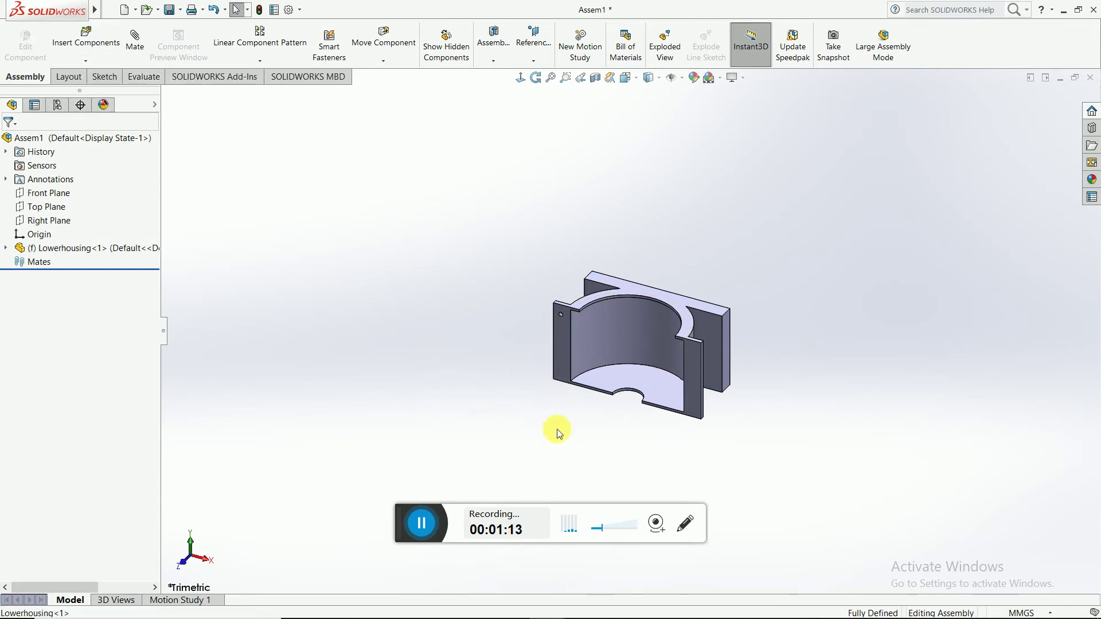
{"action": "left_click", "coordinate": [536, 77]}
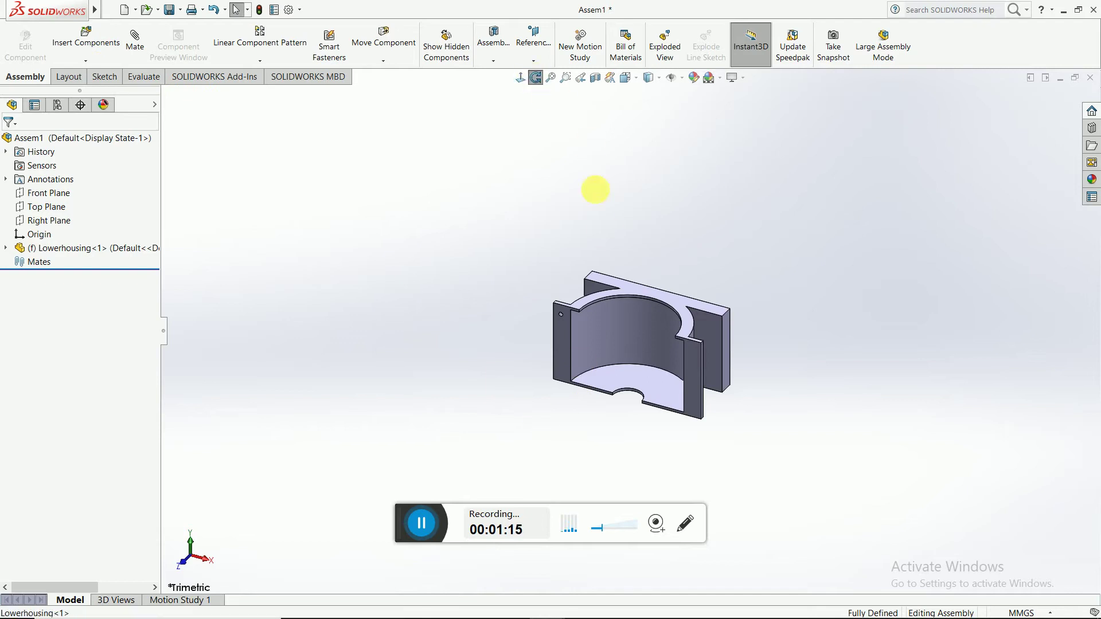
{"action": "mouse_move", "coordinate": [678, 459]}
{"action": "left_mouse_down"}
{"action": "mouse_move", "coordinate": [759, 315]}
{"action": "mouse_move", "coordinate": [599, 139]}
{"action": "mouse_move", "coordinate": [423, 282]}
{"action": "mouse_move", "coordinate": [326, 217]}
{"action": "left_mouse_up"}
{"action": "right_click", "coordinate": [340, 224]}
{"action": "left_click", "coordinate": [347, 226]}
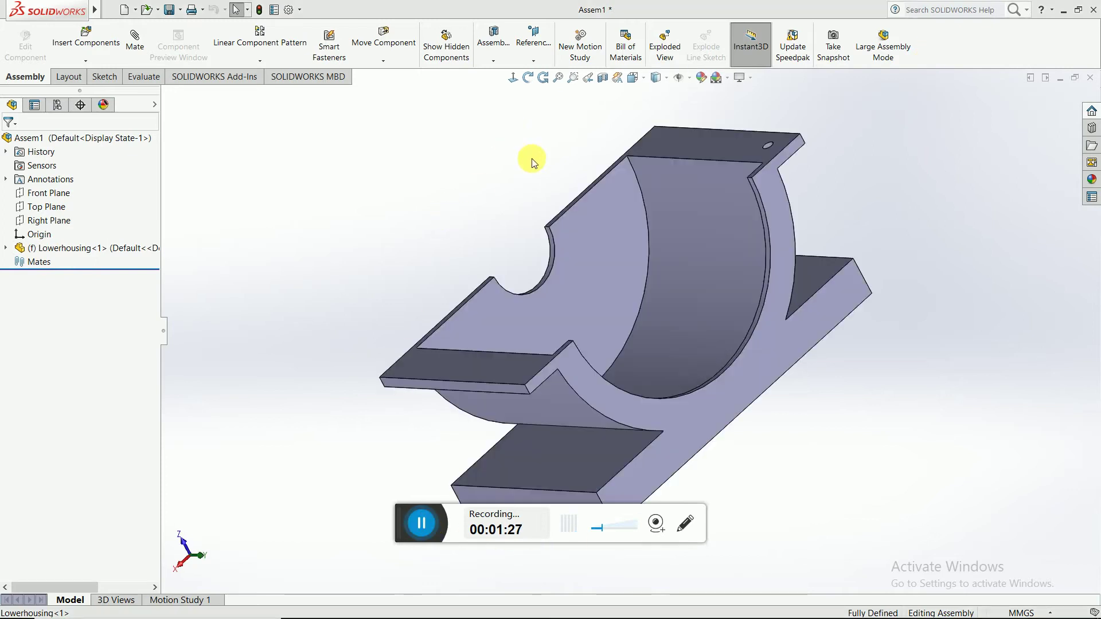
{"action": "left_click", "coordinate": [118, 37]}
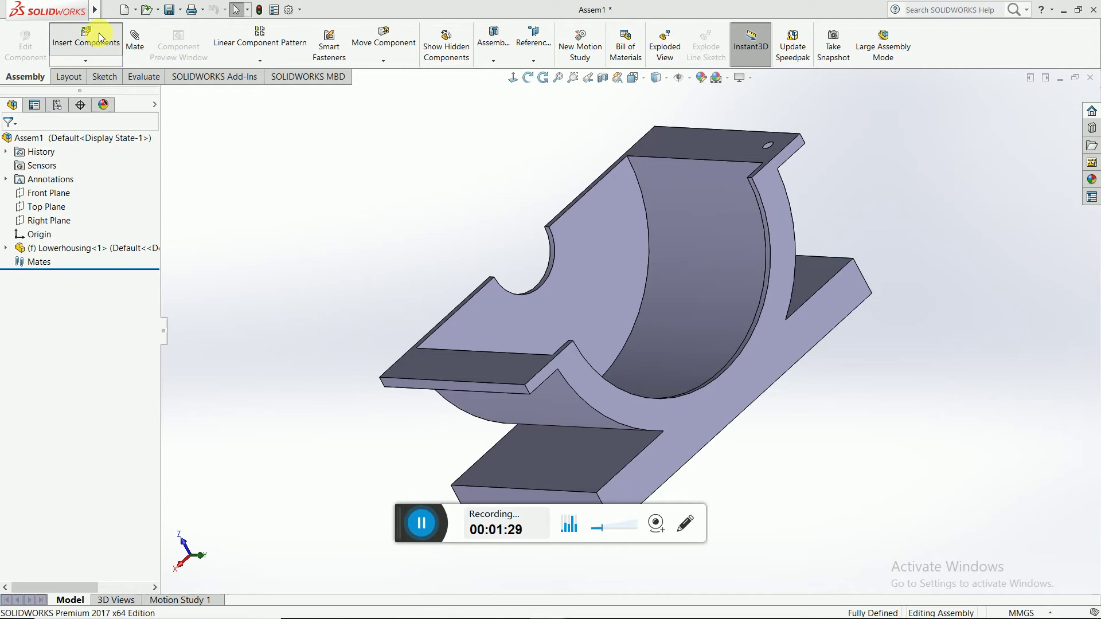
Browse to the Blower part and place it beside the Lowerhousing in Assem1.
{"action": "left_click", "coordinate": [81, 380]}
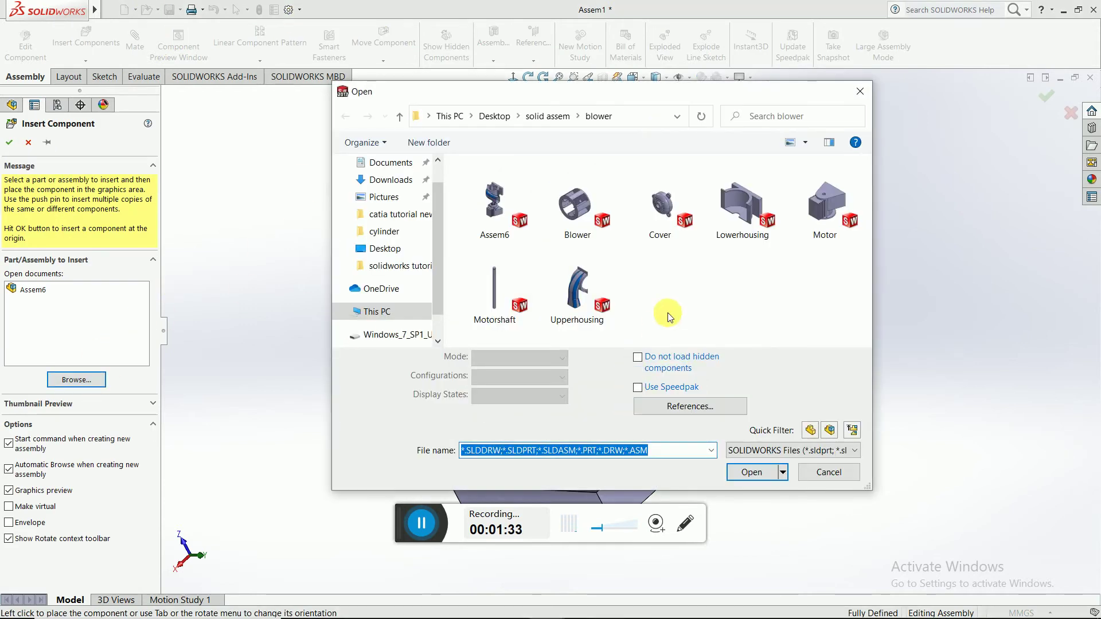
{"action": "double_click", "coordinate": [575, 200]}
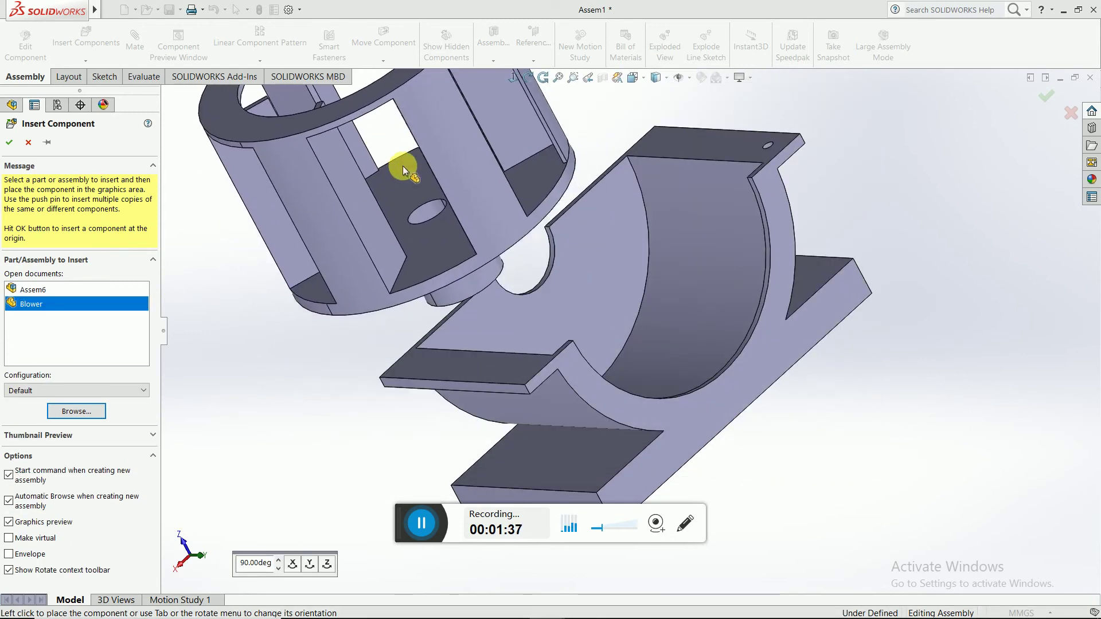
{"action": "left_click", "coordinate": [403, 193]}
{"action": "scroll", "coordinate": [744, 338], "scroll_direction": "up", "scroll_amount": 1}
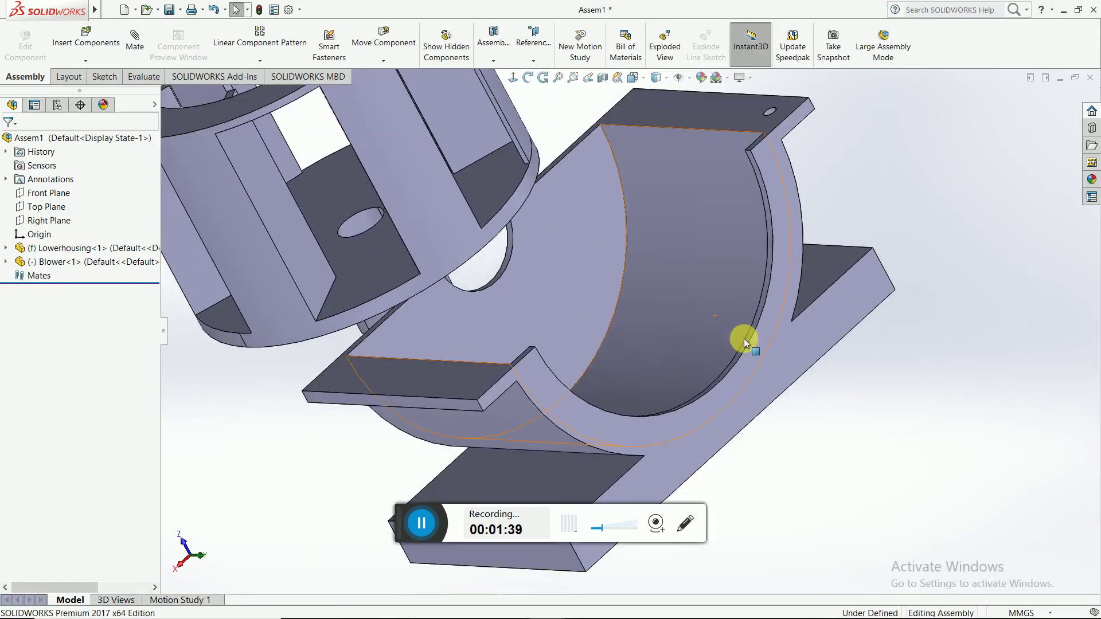
{"action": "scroll", "coordinate": [830, 462], "scroll_direction": "up", "scroll_amount": 1}
{"action": "scroll", "coordinate": [829, 466], "scroll_direction": "up", "scroll_amount": 1}
{"action": "scroll", "coordinate": [829, 465], "scroll_direction": "up", "scroll_amount": 1}
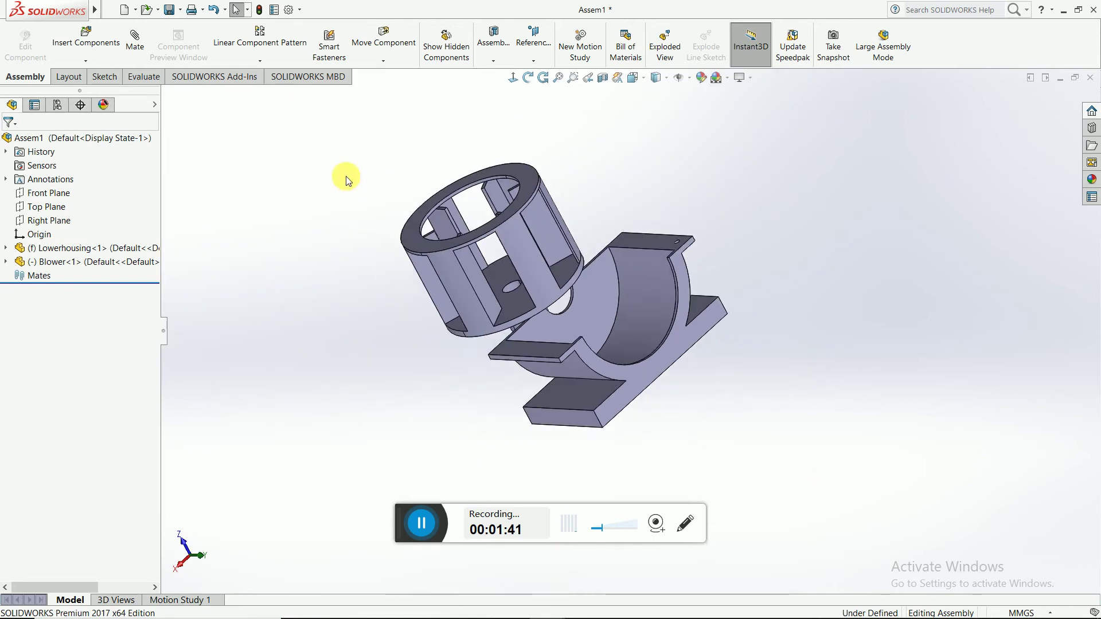
Free-drag the Blower clear to the right of the housing.
{"action": "left_click", "coordinate": [376, 43]}
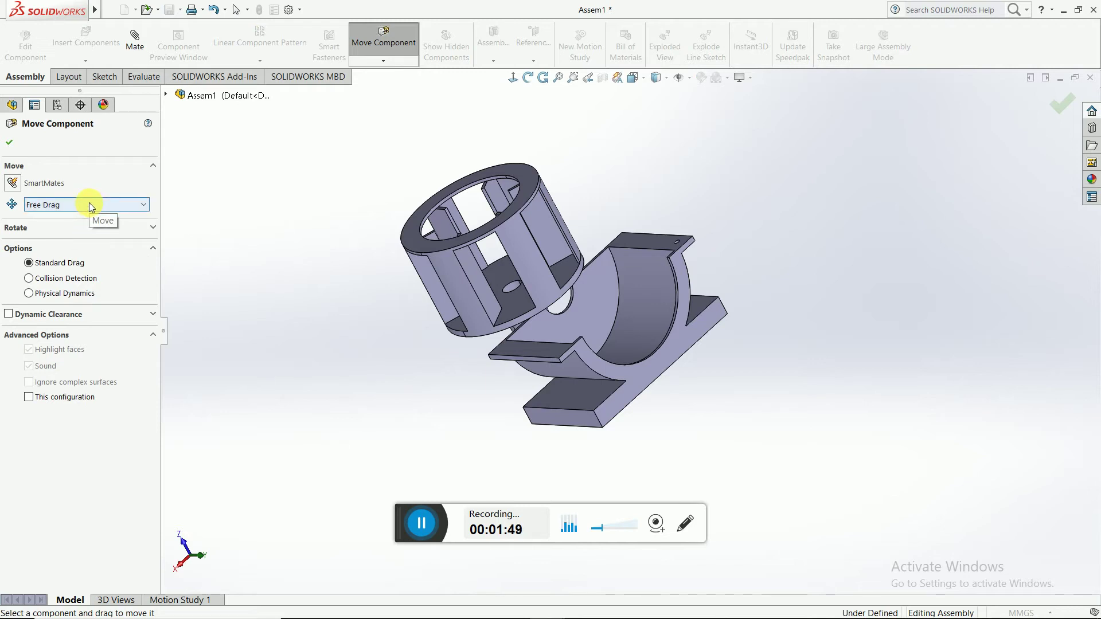
{"action": "left_click", "coordinate": [89, 204]}
{"action": "left_click", "coordinate": [88, 204]}
{"action": "mouse_move", "coordinate": [506, 238]}
{"action": "left_mouse_down"}
{"action": "mouse_move", "coordinate": [690, 221]}
{"action": "mouse_move", "coordinate": [824, 273]}
{"action": "left_mouse_up"}
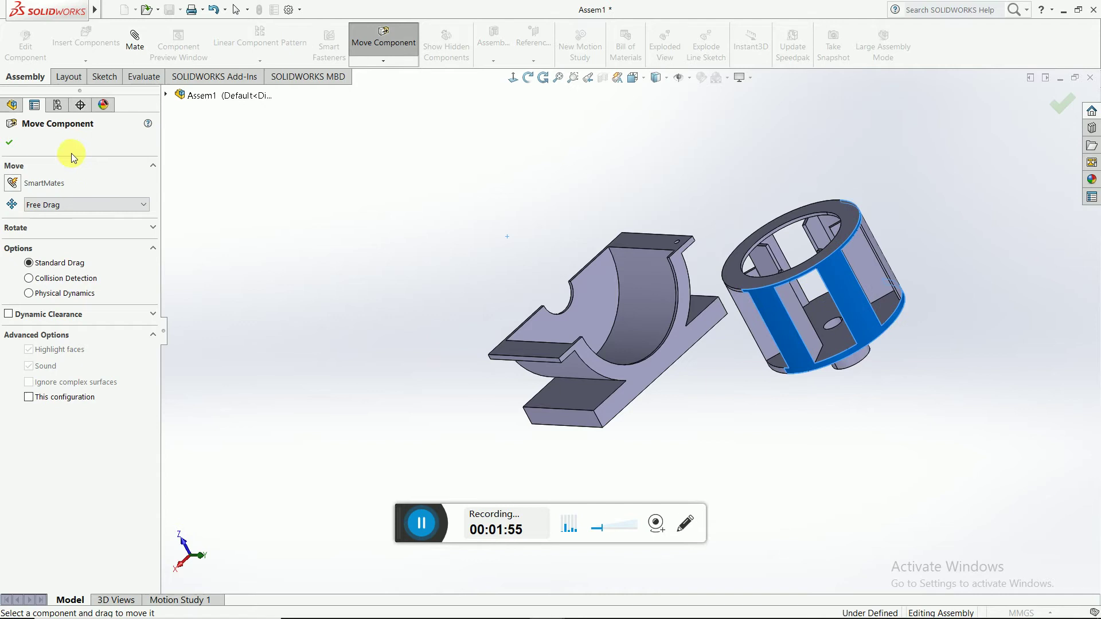
{"action": "left_click", "coordinate": [11, 144]}
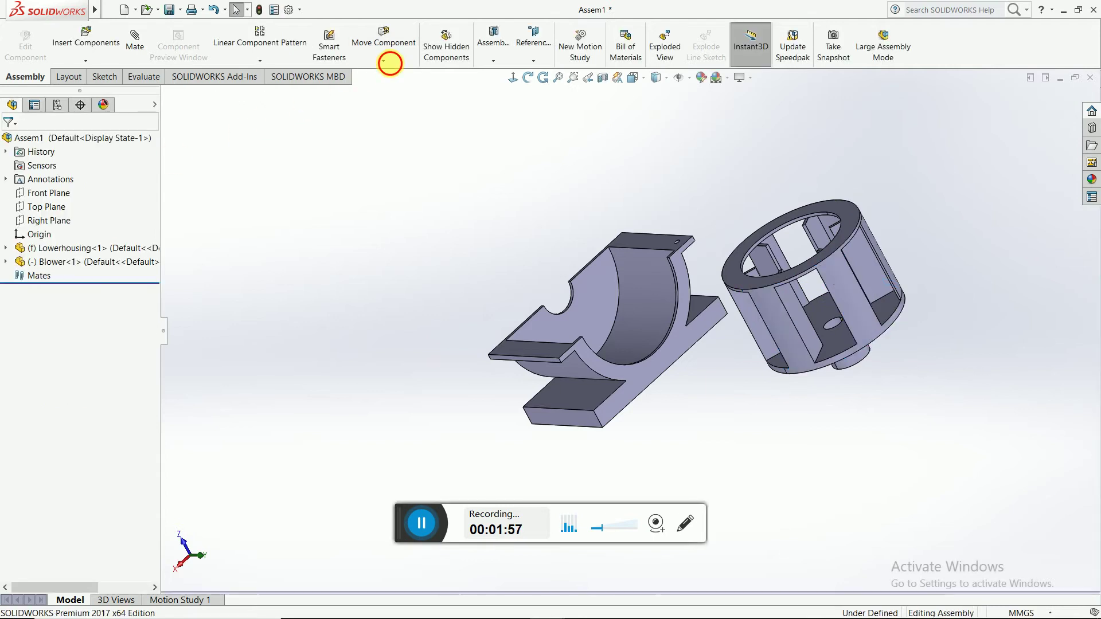
Rotate the Blower so its circular end faces forward toward the housing.
{"action": "left_click", "coordinate": [390, 63]}
{"action": "left_click", "coordinate": [395, 89]}
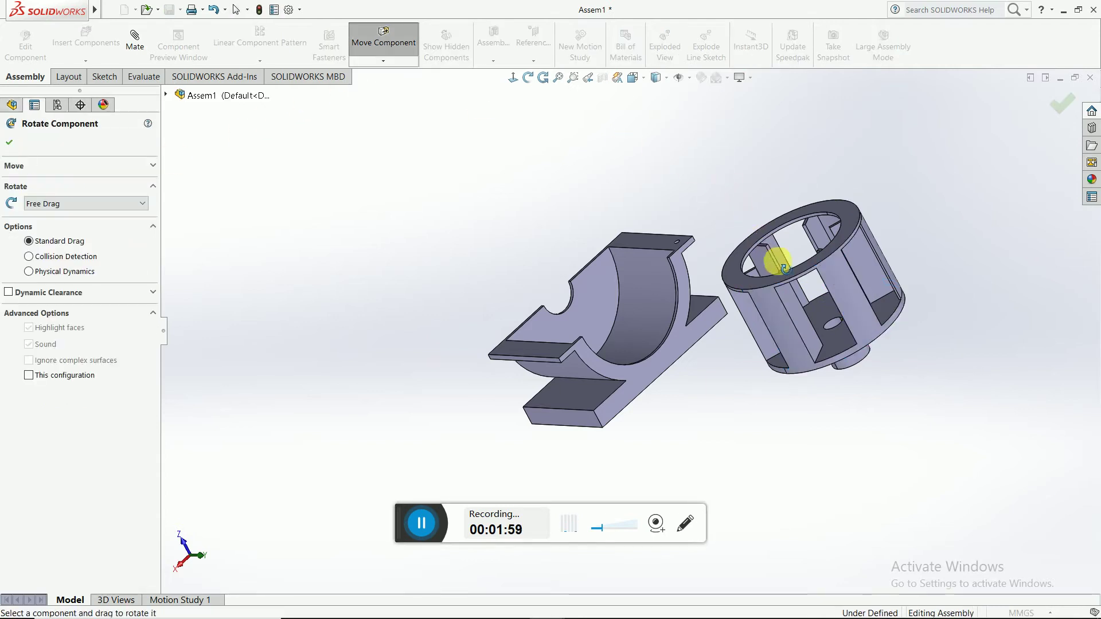
{"action": "left_click_drag", "start_coordinate": [840, 245], "coordinate": [757, 385]}
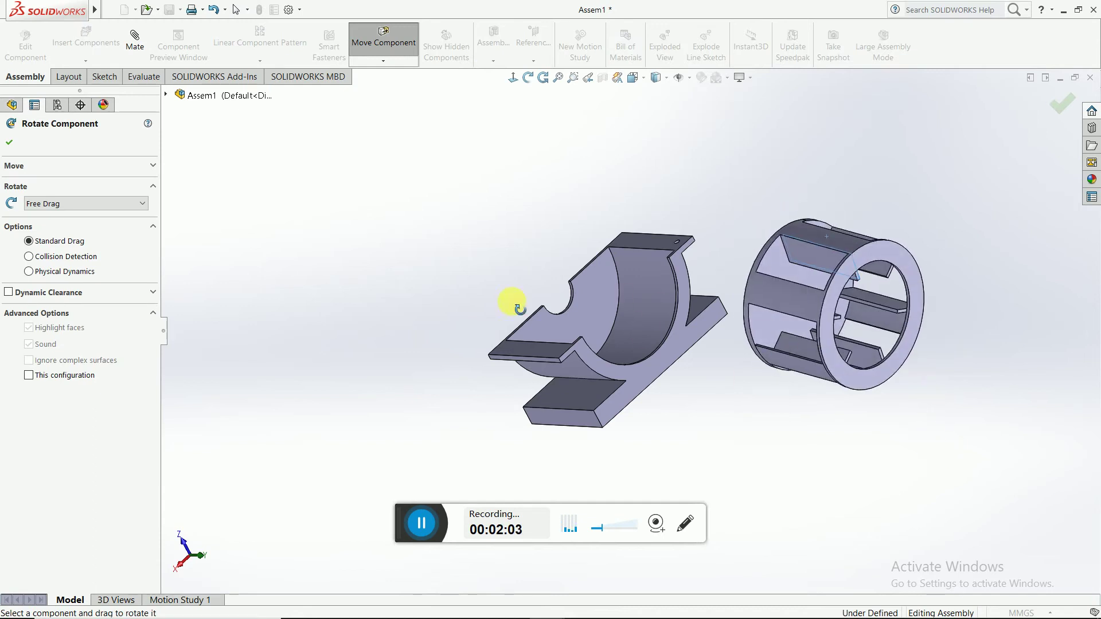
{"action": "left_click", "coordinate": [10, 143]}
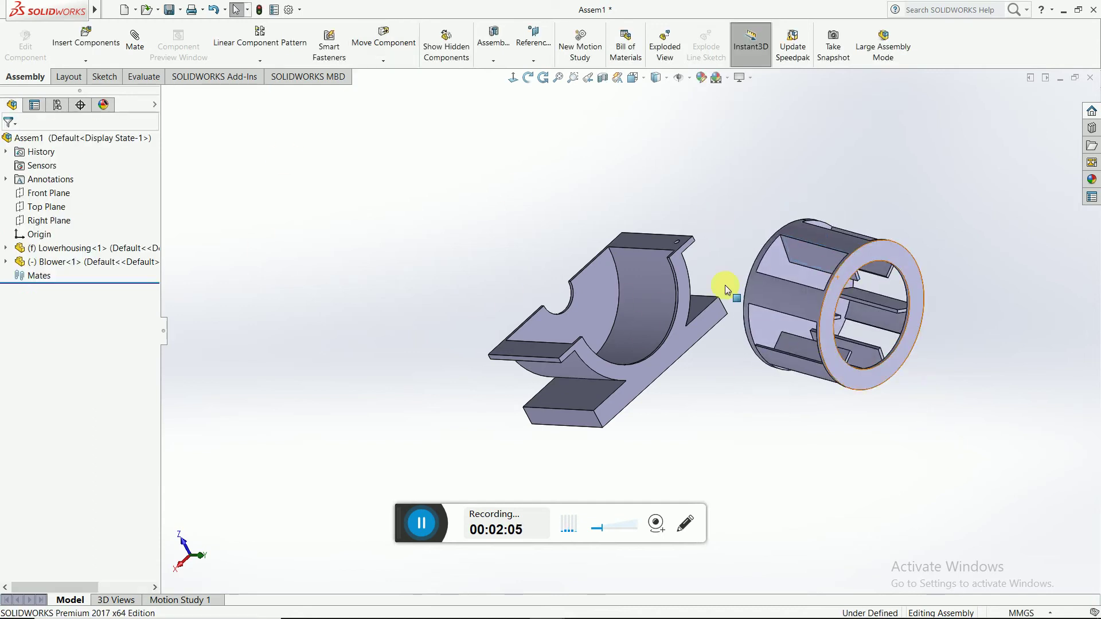
{"action": "left_click", "coordinate": [135, 39]}
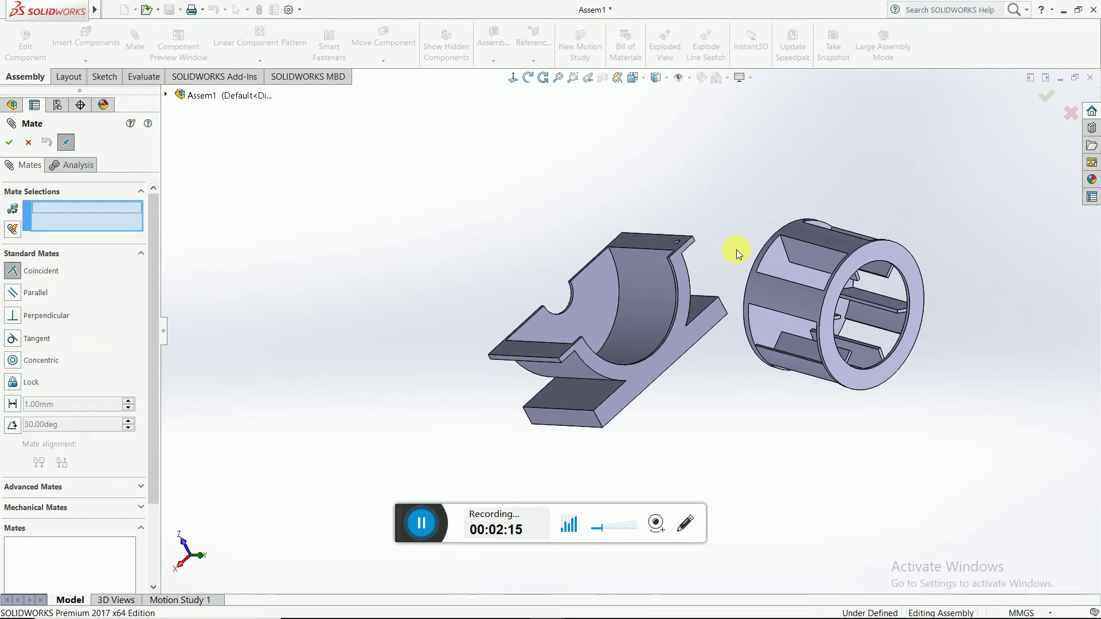
Try pairing a blower face with the housing's curved face, then clear the invalid selection.
{"action": "left_click", "coordinate": [761, 290]}
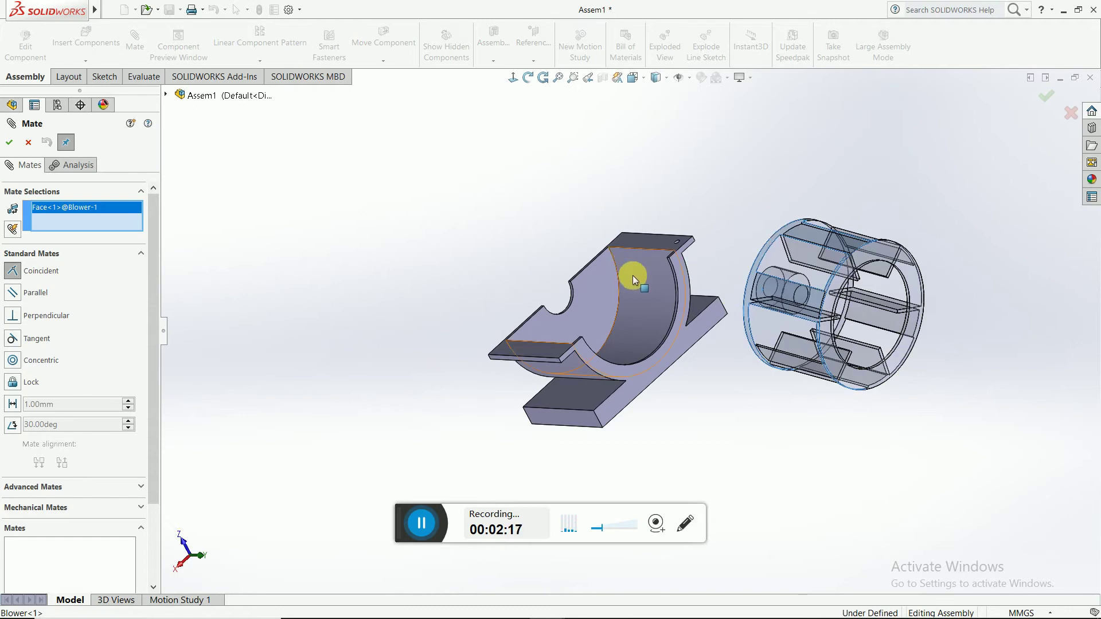
{"action": "left_click", "coordinate": [635, 293]}
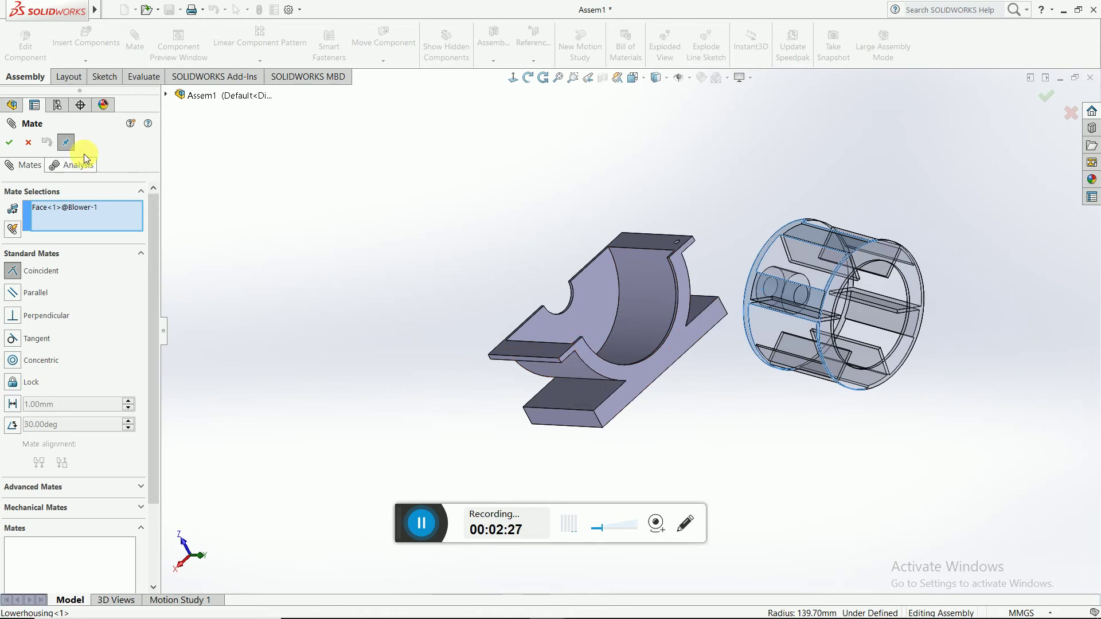
{"action": "left_click", "coordinate": [28, 143]}
{"action": "mouse_move", "coordinate": [461, 236]}
{"action": "middle_mouse_down"}
{"action": "mouse_move", "coordinate": [499, 197]}
{"action": "mouse_move", "coordinate": [589, 194]}
{"action": "mouse_move", "coordinate": [877, 349]}
{"action": "mouse_move", "coordinate": [659, 361]}
{"action": "mouse_move", "coordinate": [671, 393]}
{"action": "mouse_move", "coordinate": [721, 449]}
{"action": "middle_mouse_up"}
{"action": "mouse_move", "coordinate": [651, 214]}
{"action": "middle_mouse_down"}
{"action": "mouse_move", "coordinate": [717, 266]}
{"action": "mouse_move", "coordinate": [803, 221]}
{"action": "mouse_move", "coordinate": [807, 151]}
{"action": "mouse_move", "coordinate": [877, 216]}
{"action": "mouse_move", "coordinate": [683, 336]}
{"action": "mouse_move", "coordinate": [634, 287]}
{"action": "mouse_move", "coordinate": [666, 317]}
{"action": "mouse_move", "coordinate": [671, 437]}
{"action": "mouse_move", "coordinate": [668, 380]}
{"action": "mouse_move", "coordinate": [700, 412]}
{"action": "mouse_move", "coordinate": [619, 313]}
{"action": "middle_mouse_up"}
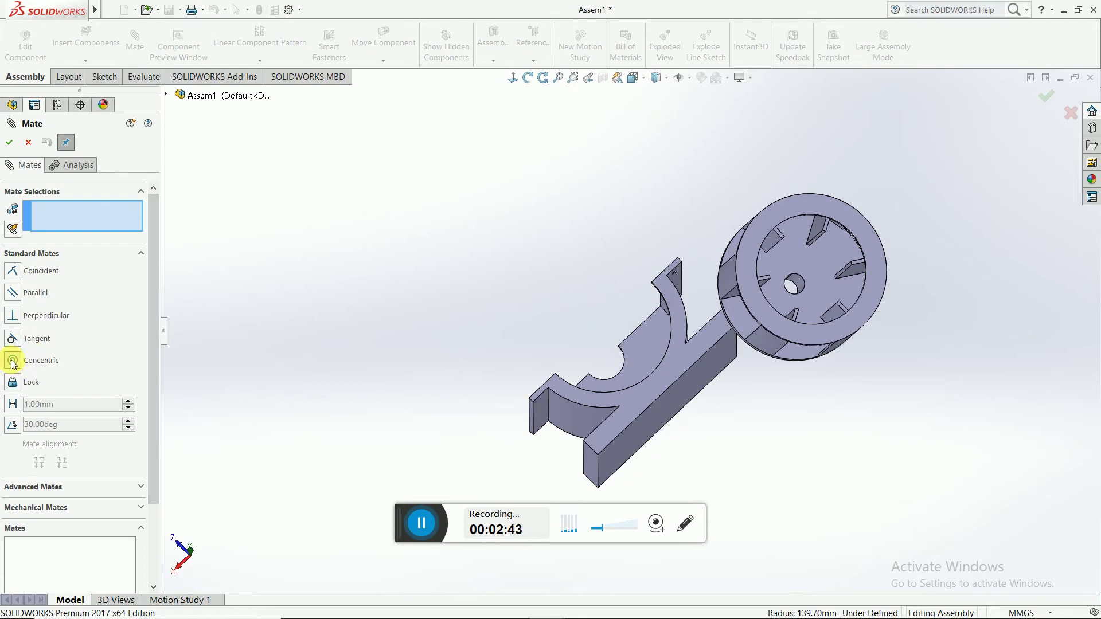
Make the housing's small arc edge concentric with the blower hub's circular edge.
{"action": "left_click", "coordinate": [616, 376]}
{"action": "mouse_move", "coordinate": [738, 374]}
{"action": "middle_mouse_down"}
{"action": "mouse_move", "coordinate": [797, 365]}
{"action": "mouse_move", "coordinate": [737, 314]}
{"action": "mouse_move", "coordinate": [715, 356]}
{"action": "middle_mouse_up"}
{"action": "mouse_move", "coordinate": [611, 510]}
{"action": "middle_mouse_down"}
{"action": "mouse_move", "coordinate": [779, 434]}
{"action": "mouse_move", "coordinate": [786, 339]}
{"action": "middle_mouse_up"}
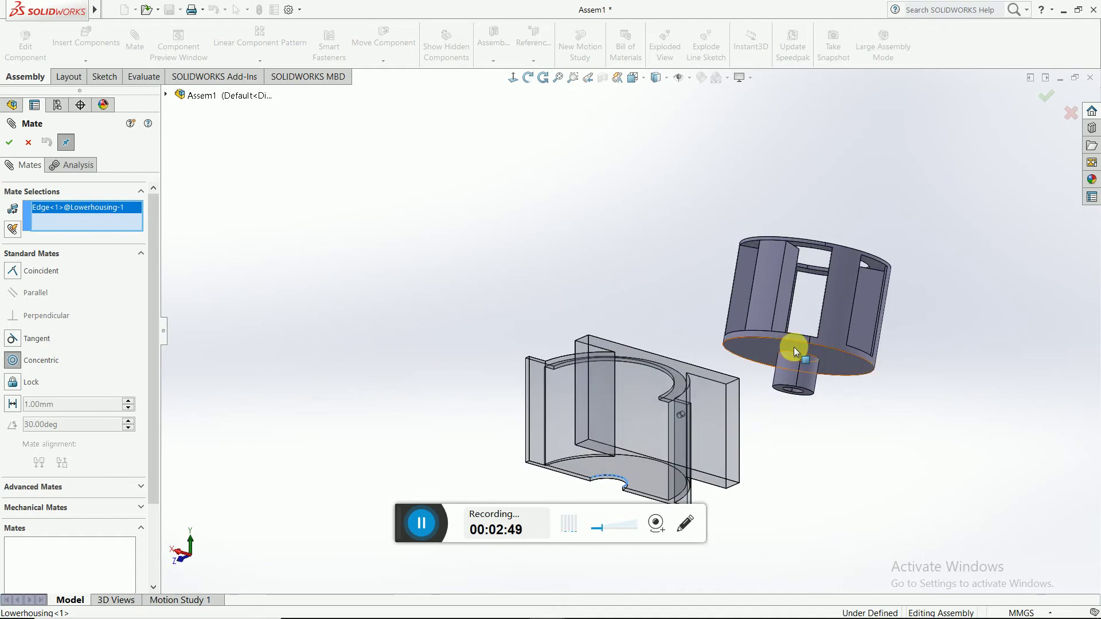
{"action": "left_click", "coordinate": [793, 351]}
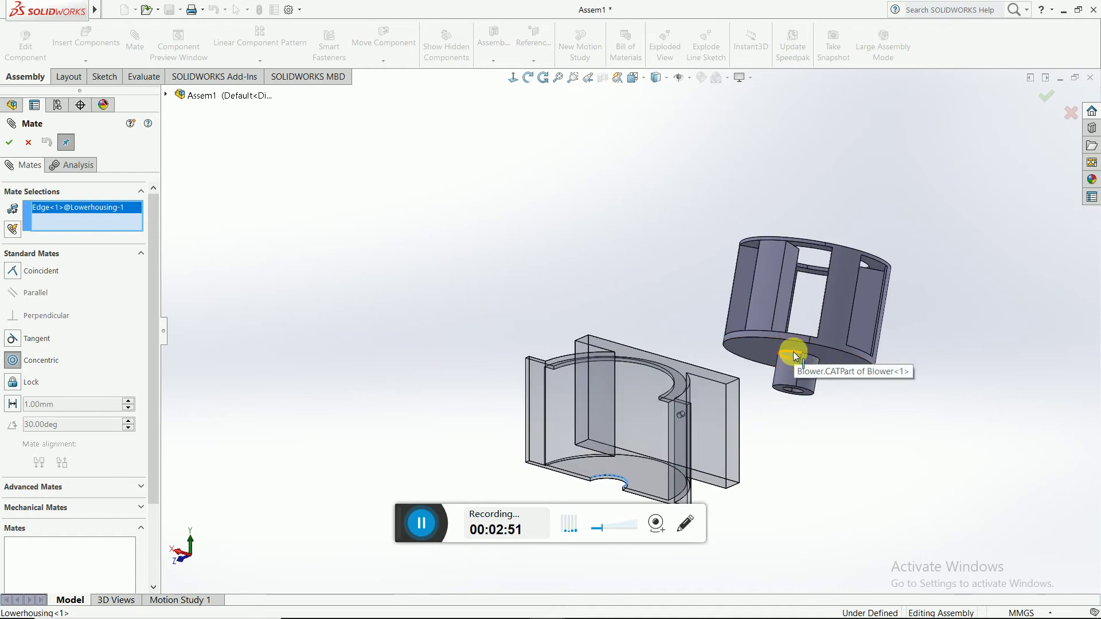
{"action": "mouse_move", "coordinate": [708, 273]}
{"action": "middle_mouse_down"}
{"action": "mouse_move", "coordinate": [697, 427]}
{"action": "mouse_move", "coordinate": [659, 483]}
{"action": "middle_mouse_up"}
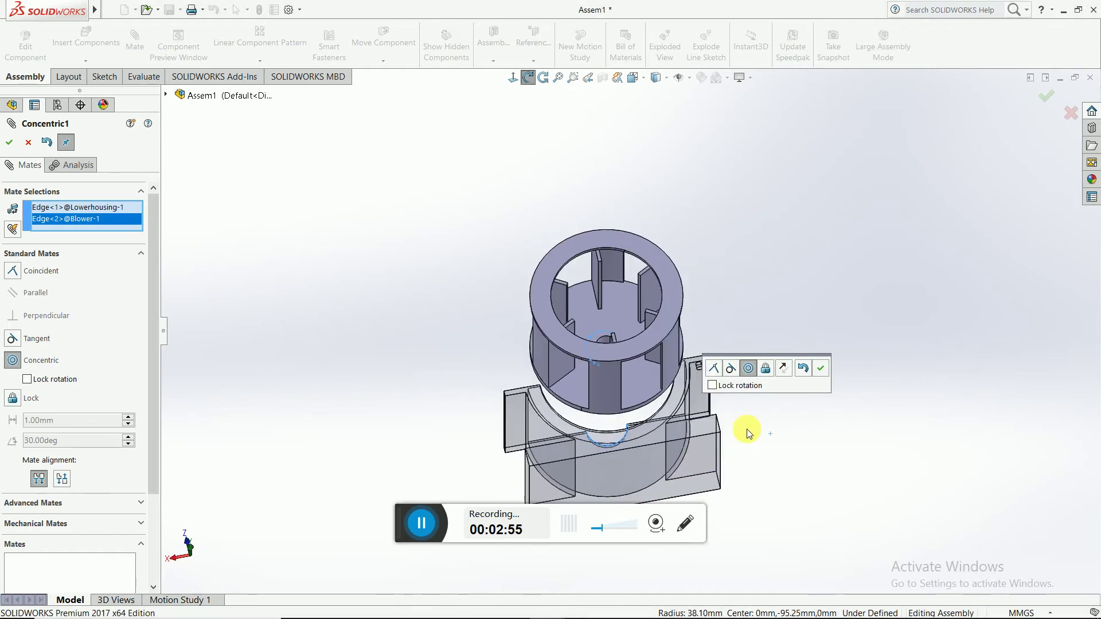
{"action": "left_click", "coordinate": [820, 368]}
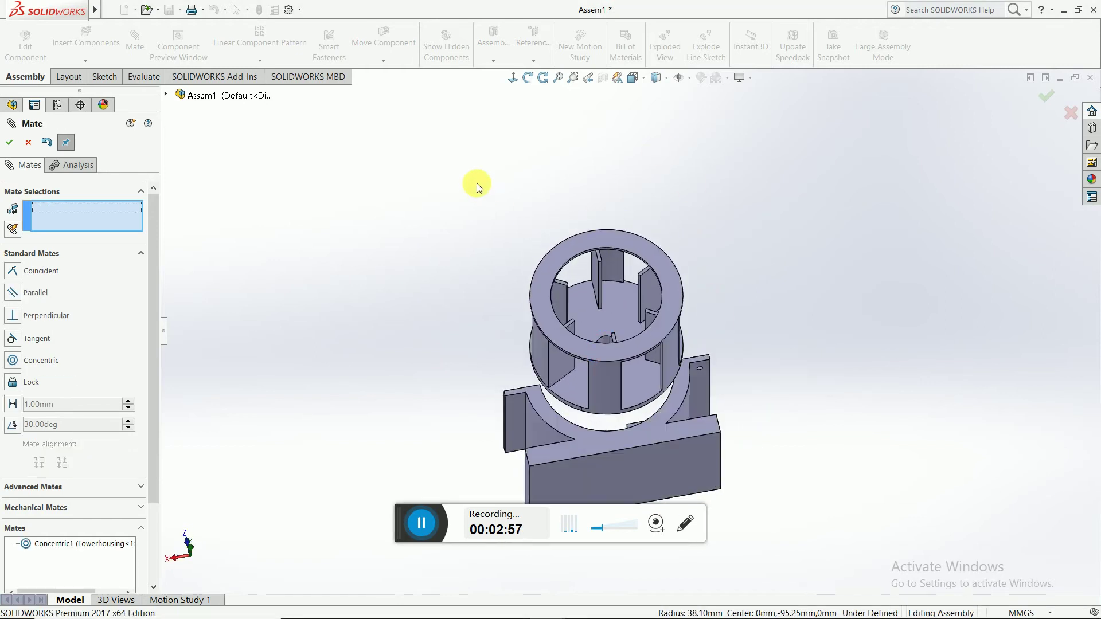
Switch the assembly to the Isometric view.
{"action": "left_click", "coordinate": [665, 77]}
{"action": "left_click", "coordinate": [641, 75]}
{"action": "left_click", "coordinate": [698, 110]}
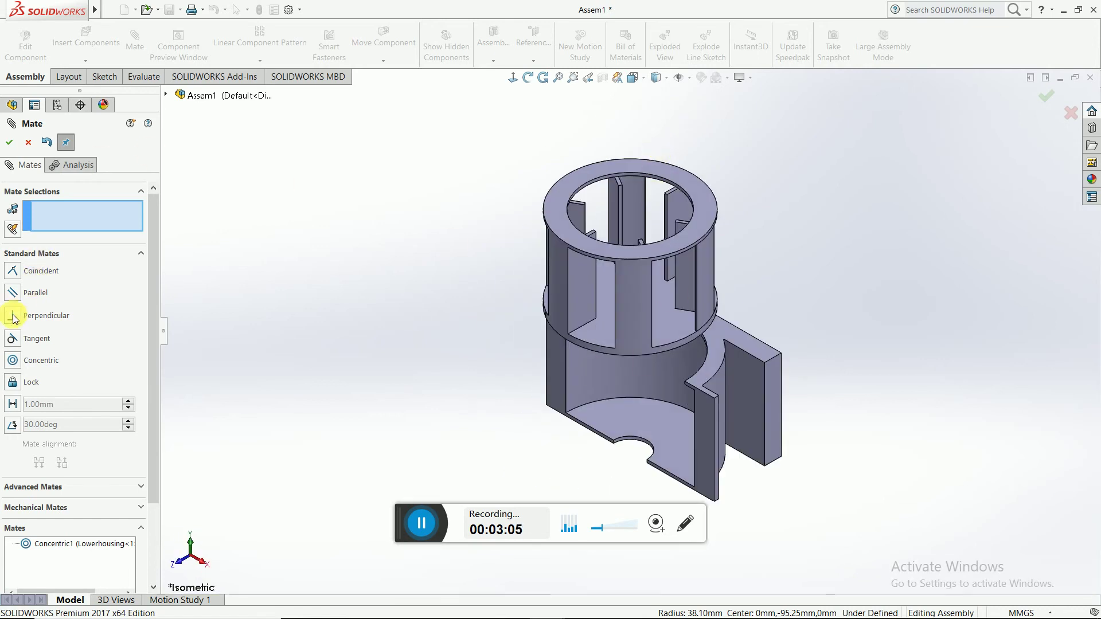
Add a 0 mm Distance mate between the housing's and blower's bottom faces, then close Mate.
{"action": "left_click", "coordinate": [12, 404]}
{"action": "left_click", "coordinate": [629, 425]}
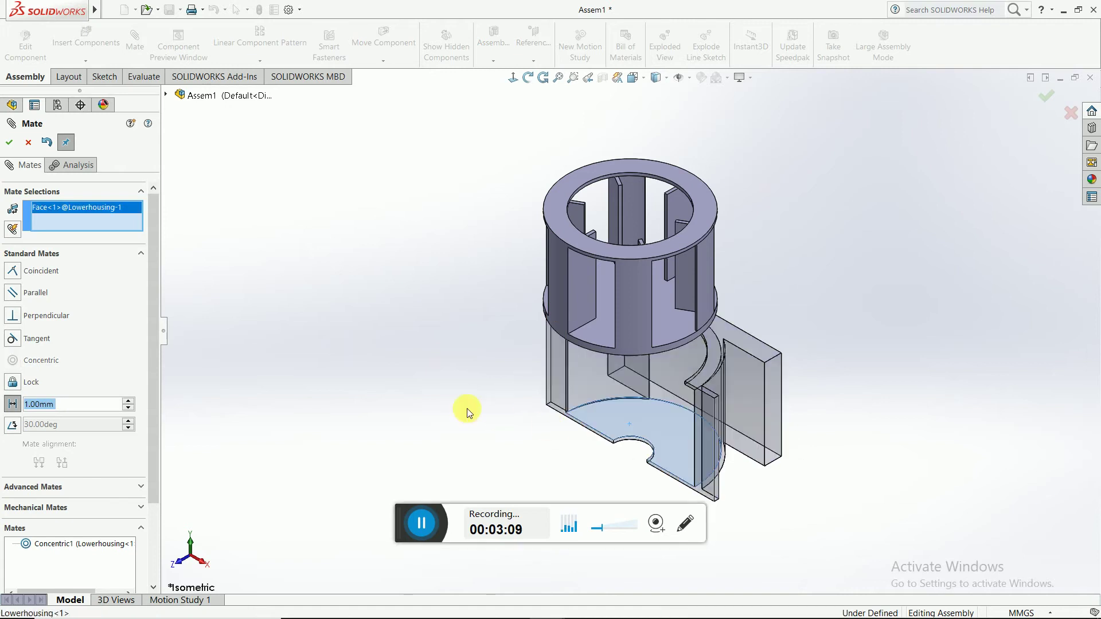
{"action": "middle_click_drag", "start_coordinate": [498, 415], "coordinate": [566, 290]}
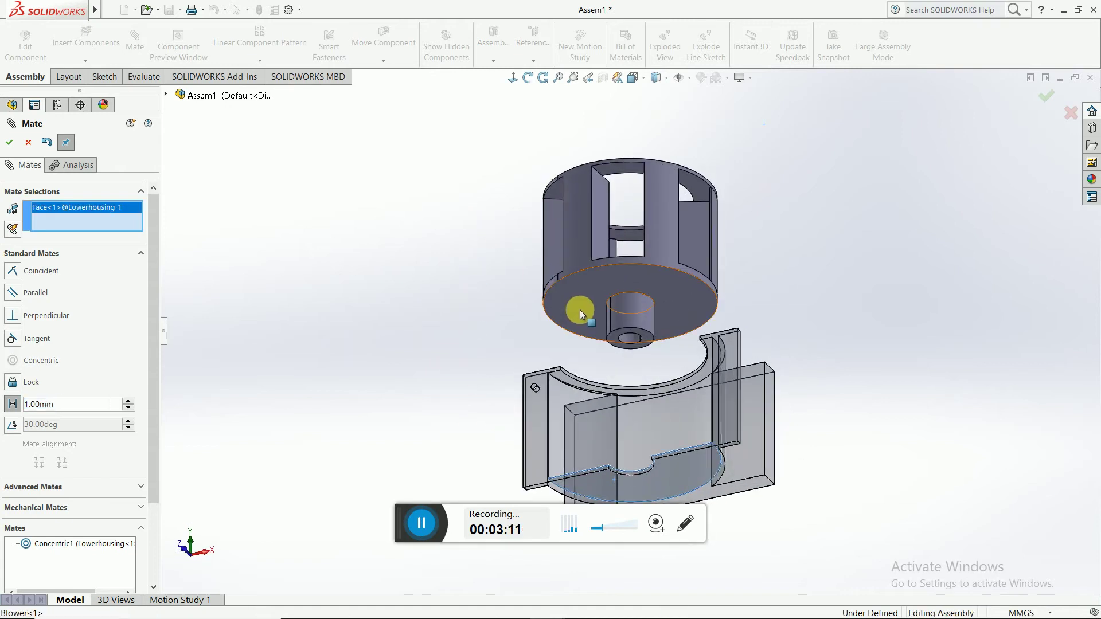
{"action": "left_click", "coordinate": [579, 310]}
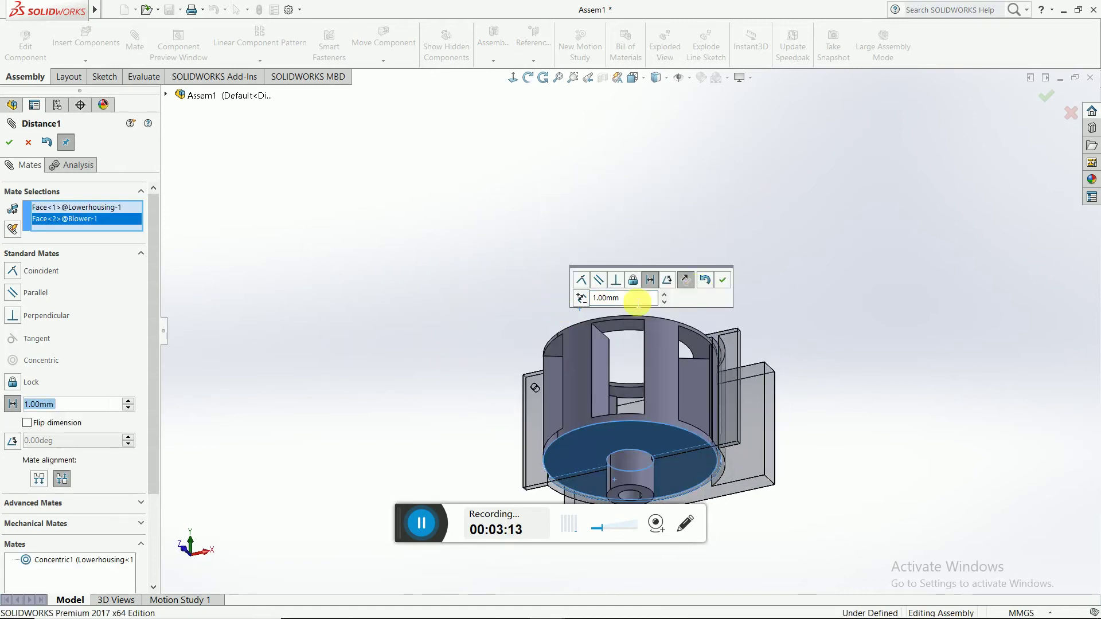
{"action": "type", "text": "0"}
{"action": "type", "text": ".00mm"}
{"action": "key", "text": "Return"}
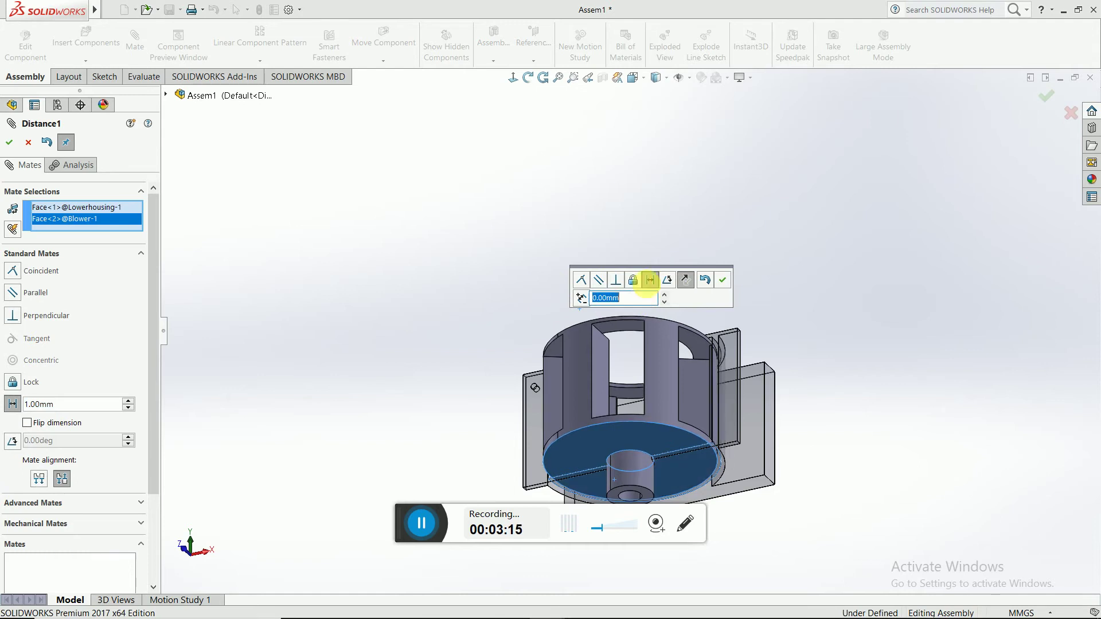
{"action": "left_click", "coordinate": [724, 282]}
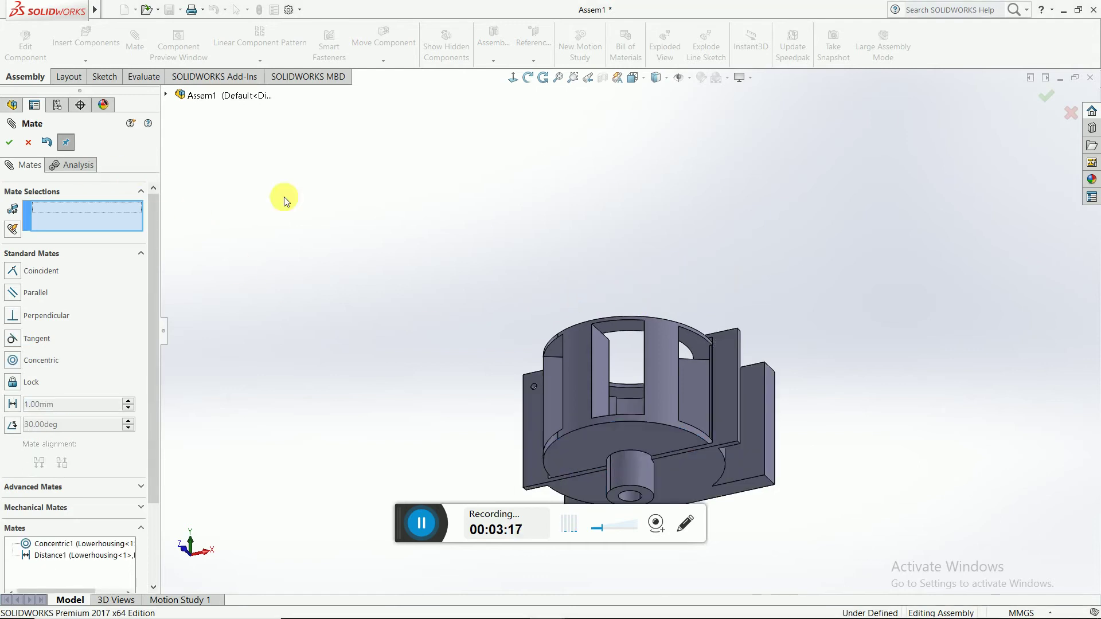
{"action": "middle_click_drag", "start_coordinate": [597, 270], "coordinate": [572, 270]}
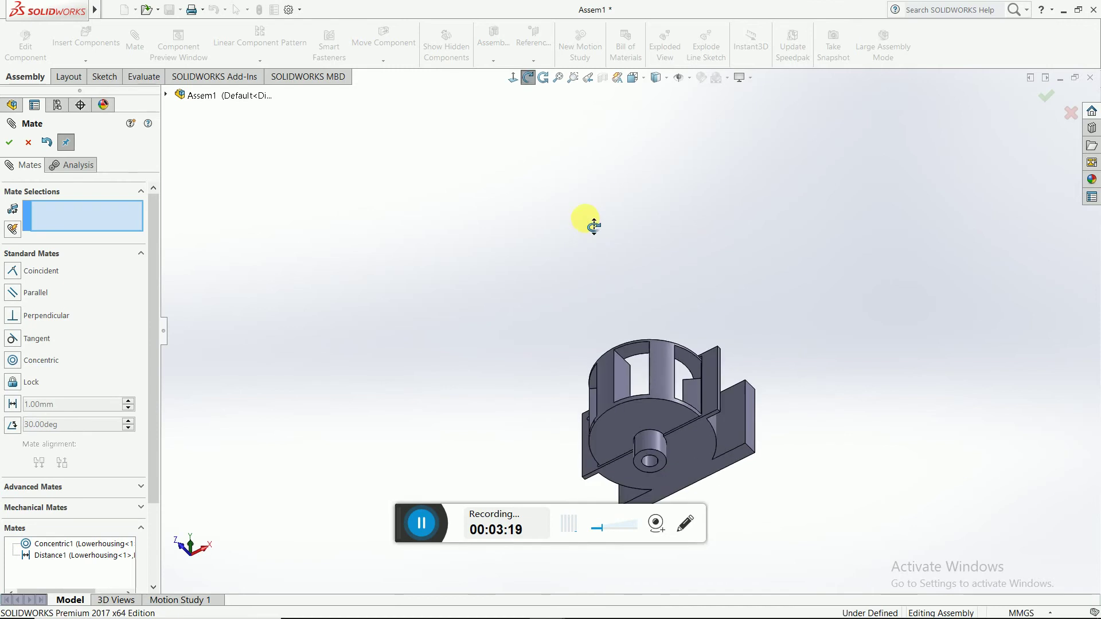
{"action": "left_click", "coordinate": [27, 144]}
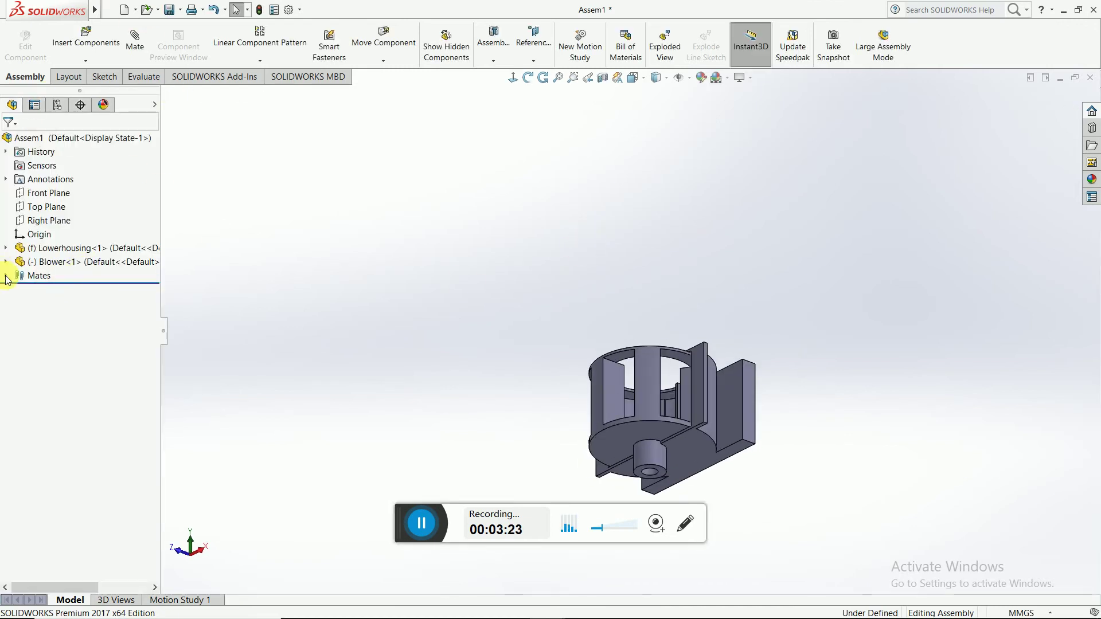
Expand the Mates folder and place the Motorshaft part beside the blower.
{"action": "left_click", "coordinate": [6, 277]}
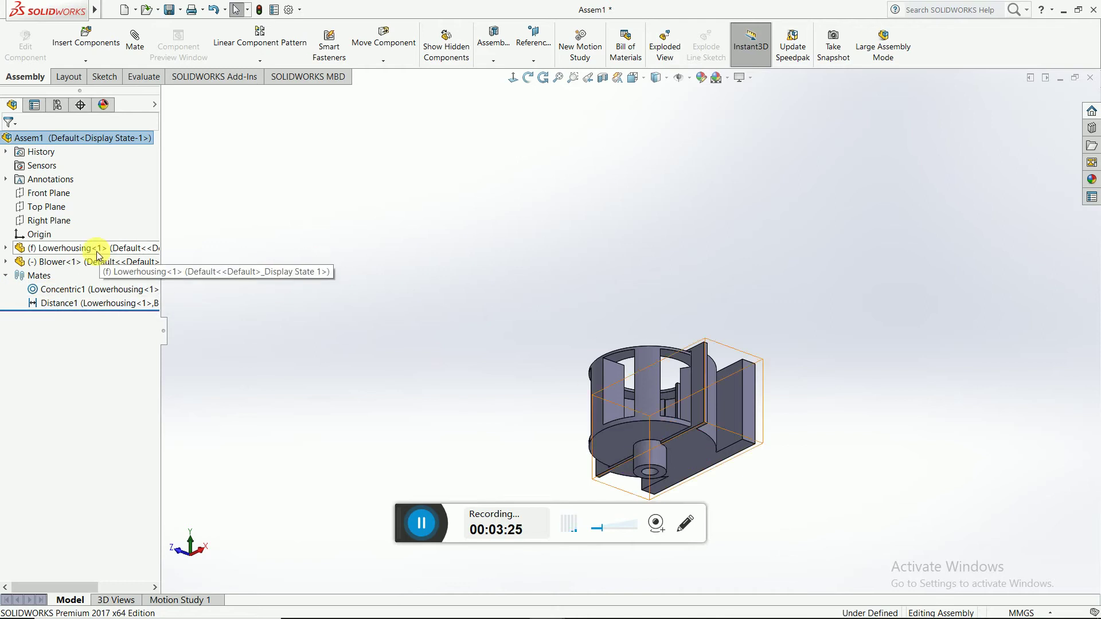
{"action": "left_click", "coordinate": [111, 46]}
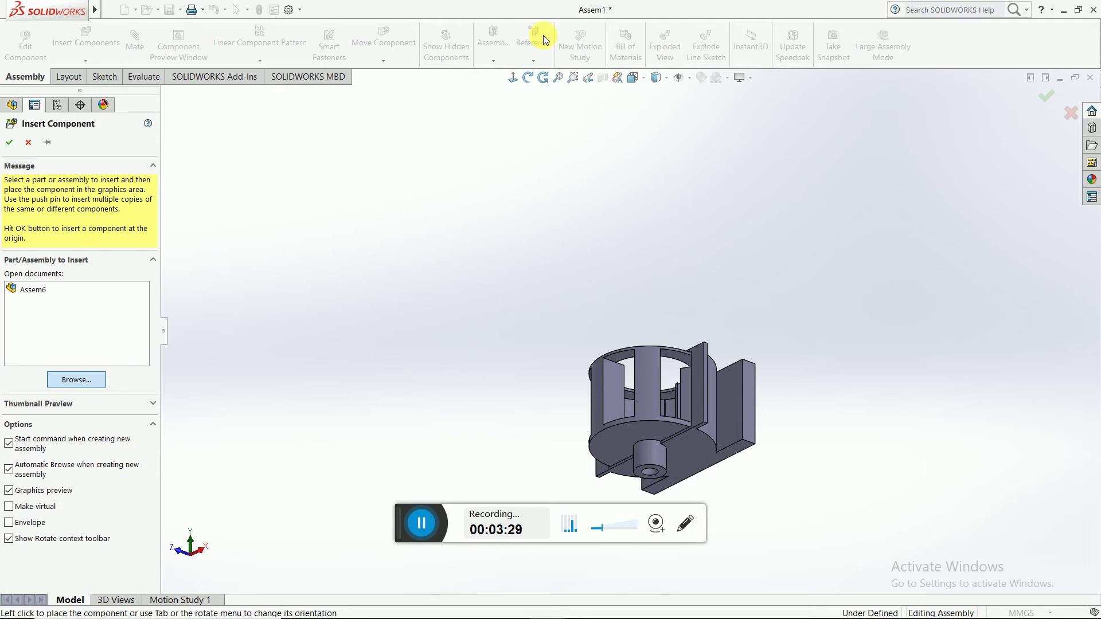
{"action": "double_click", "coordinate": [521, 277]}
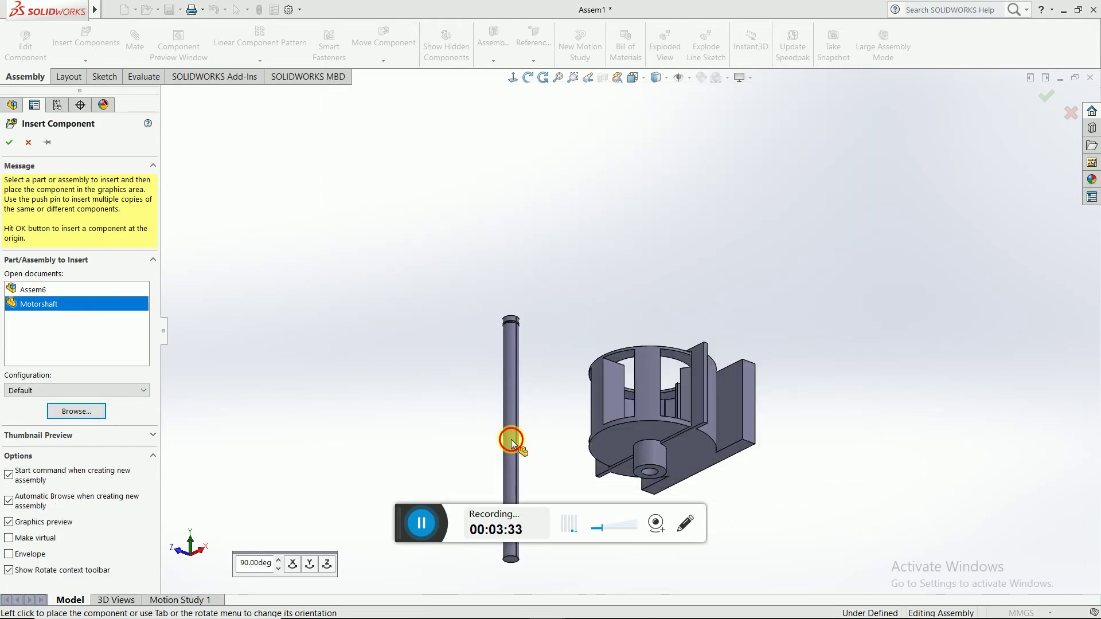
{"action": "left_click", "coordinate": [517, 328]}
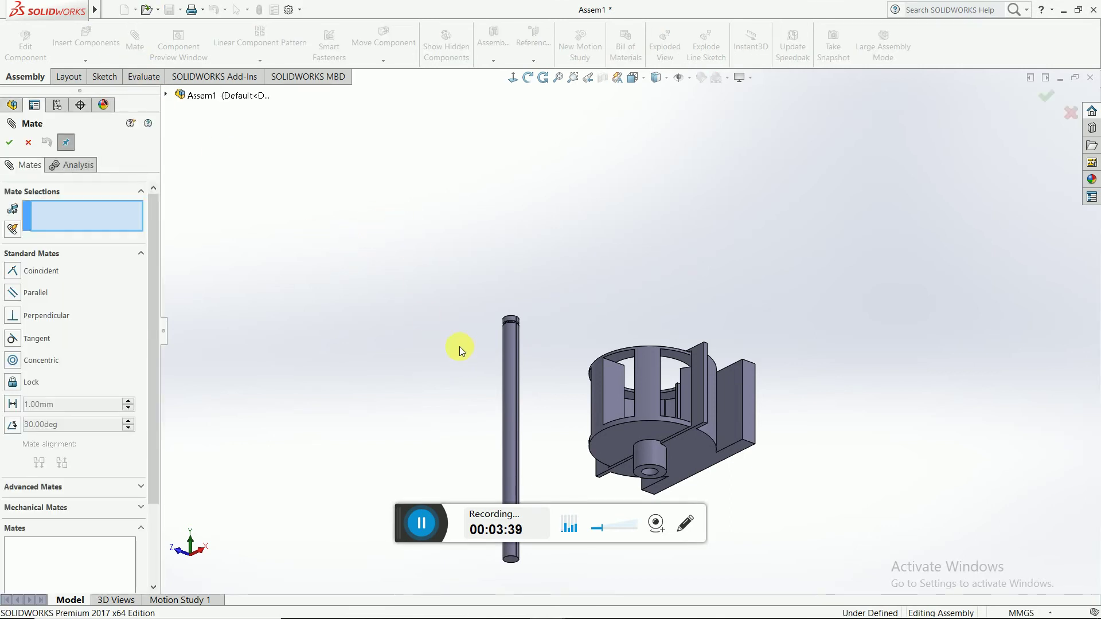
Mate the Motorshaft concentric with the blower hub and coincident at its top face.
{"action": "left_click", "coordinate": [507, 353]}
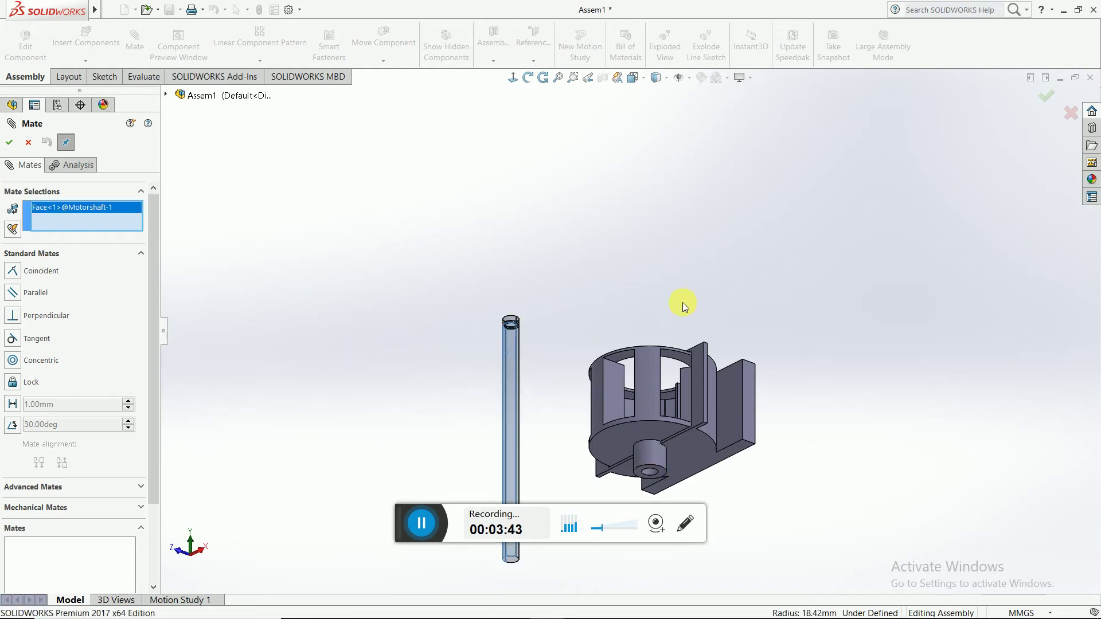
{"action": "left_click", "coordinate": [650, 457]}
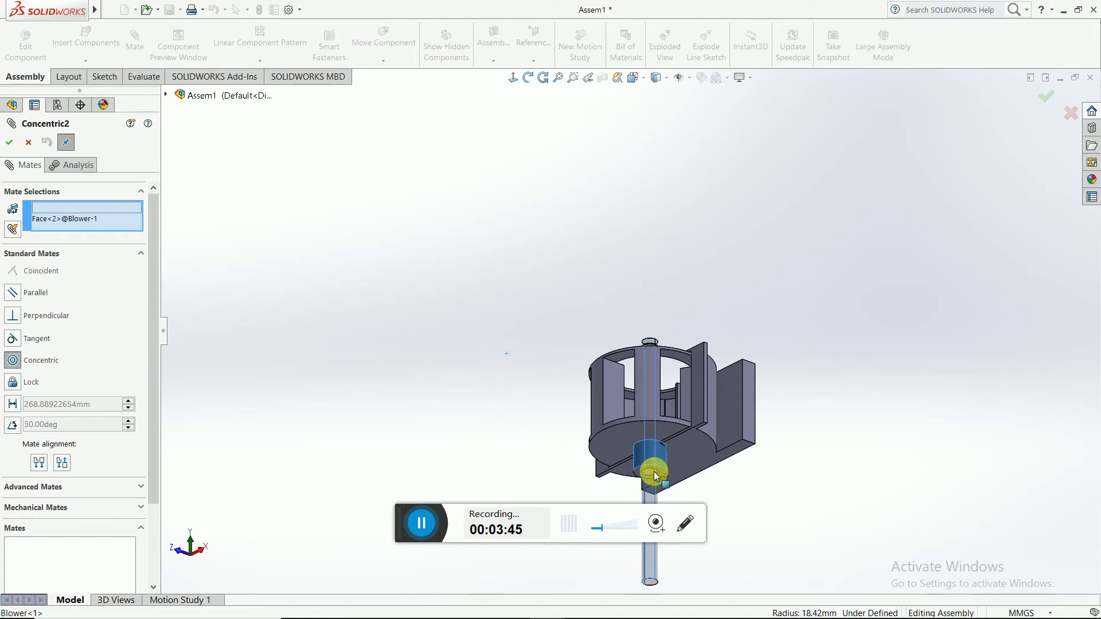
{"action": "left_click", "coordinate": [832, 492]}
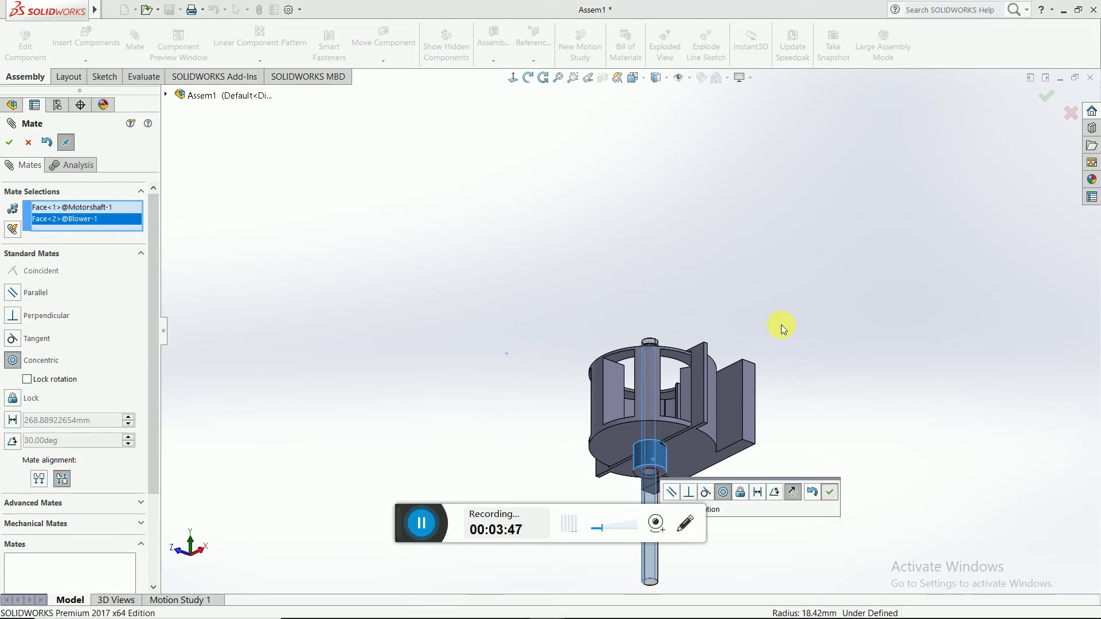
{"action": "mouse_move", "coordinate": [722, 228]}
{"action": "middle_mouse_down"}
{"action": "mouse_move", "coordinate": [733, 437]}
{"action": "mouse_move", "coordinate": [698, 396]}
{"action": "middle_mouse_up"}
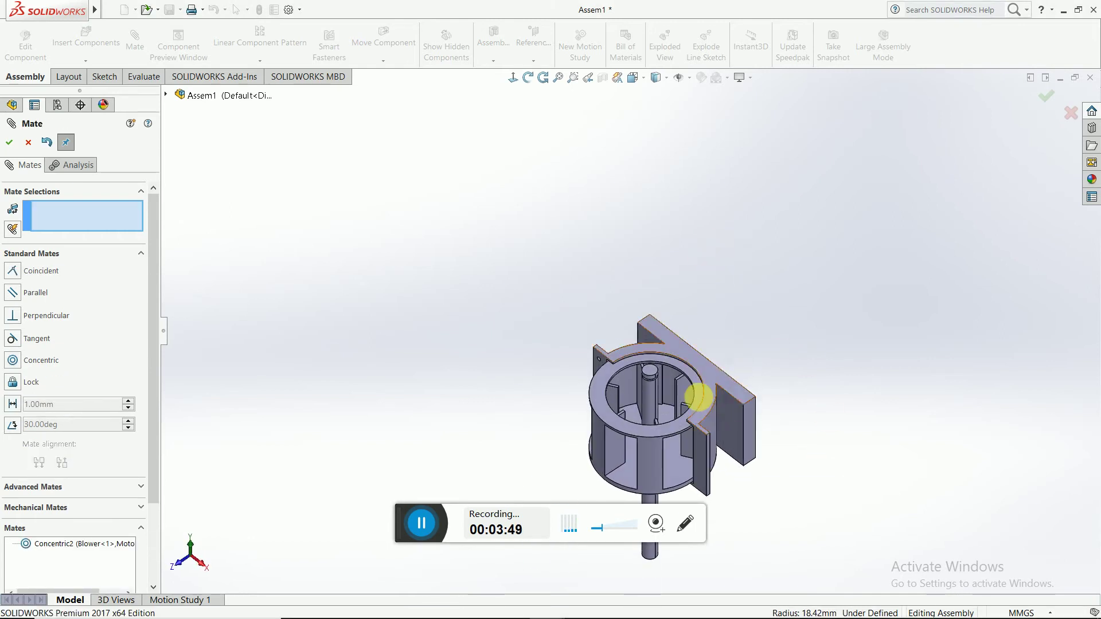
{"action": "left_click", "coordinate": [651, 372]}
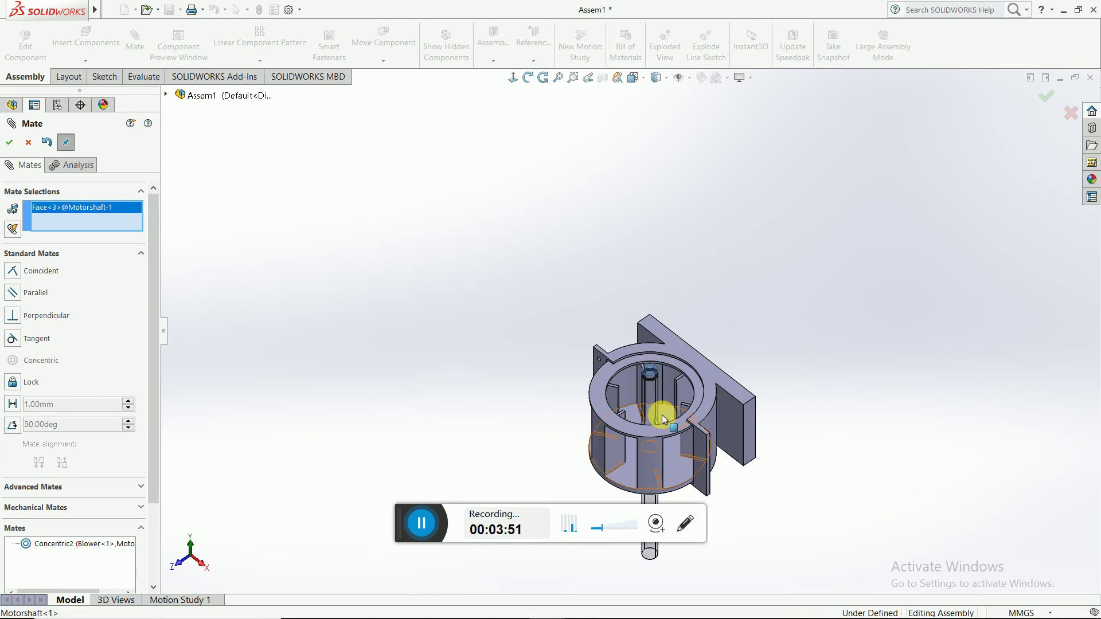
{"action": "left_click", "coordinate": [662, 418]}
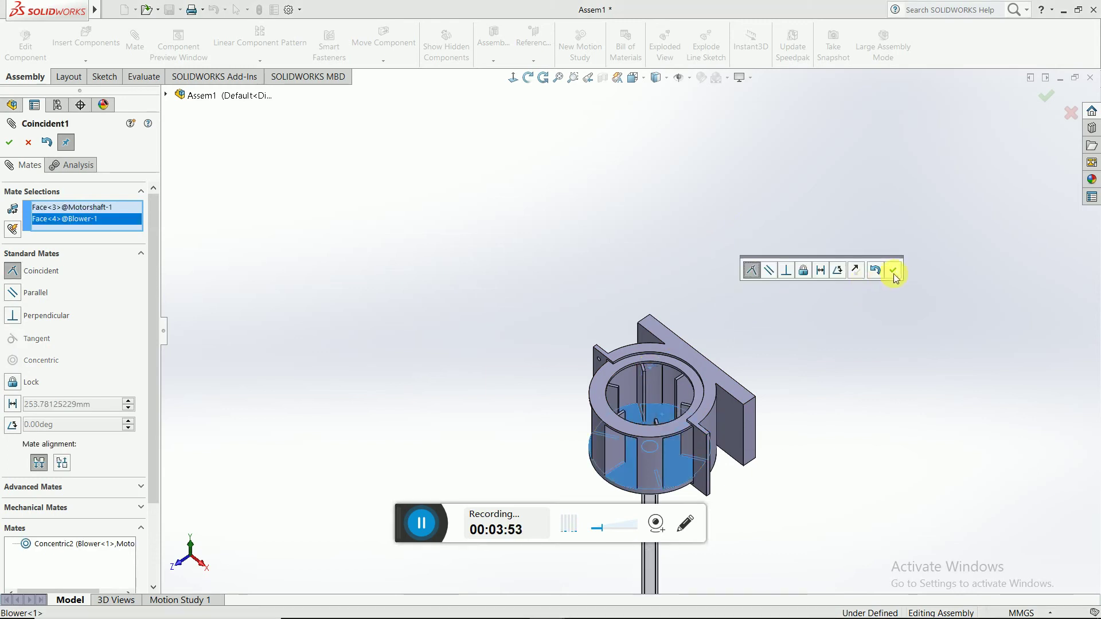
{"action": "left_click", "coordinate": [896, 273]}
Check the mated shaft in Front and Isometric views, then exit Mate.
{"action": "mouse_move", "coordinate": [556, 273]}
{"action": "middle_mouse_down"}
{"action": "mouse_move", "coordinate": [573, 374]}
{"action": "mouse_move", "coordinate": [608, 315]}
{"action": "middle_mouse_up"}
{"action": "key", "text": "ctrl+1"}
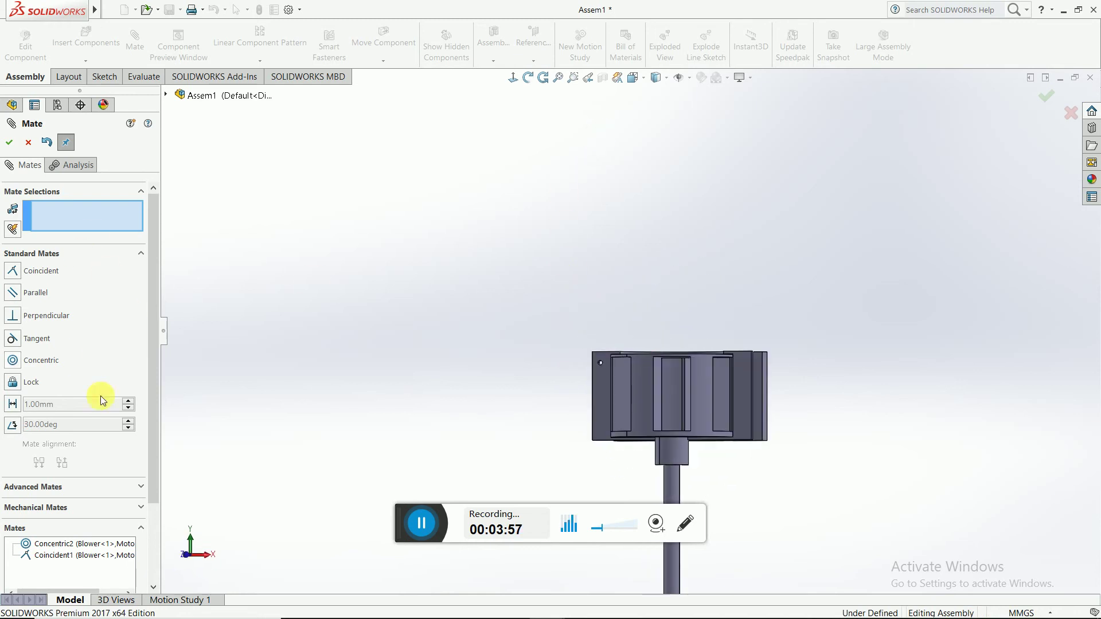
{"action": "mouse_move", "coordinate": [522, 413]}
{"action": "middle_mouse_down"}
{"action": "mouse_move", "coordinate": [540, 253]}
{"action": "mouse_move", "coordinate": [519, 241]}
{"action": "middle_mouse_up"}
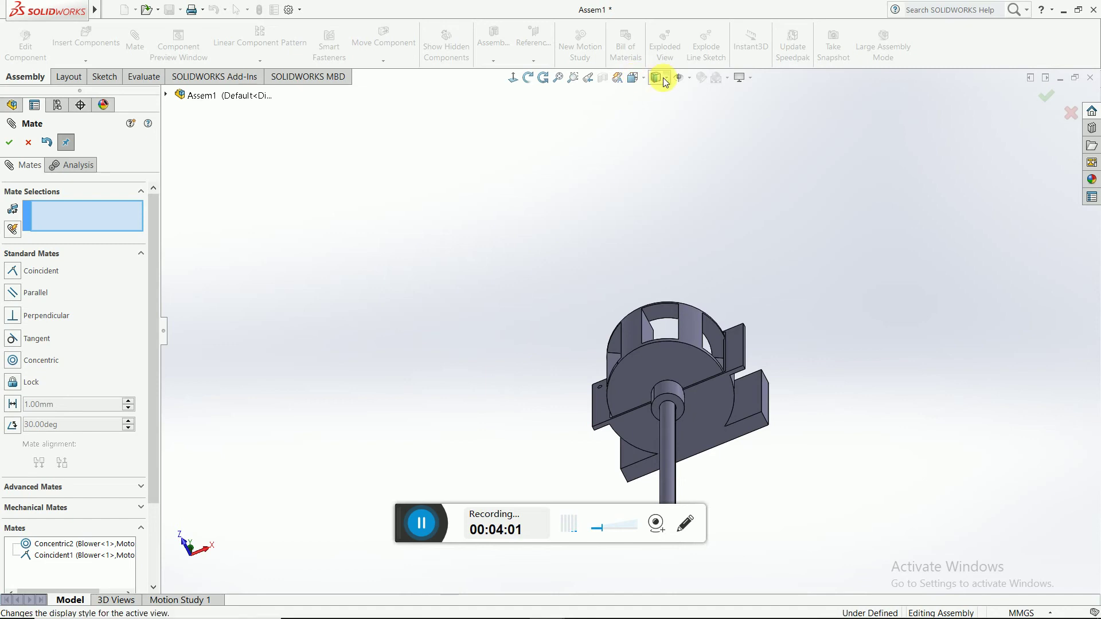
{"action": "left_click", "coordinate": [633, 77]}
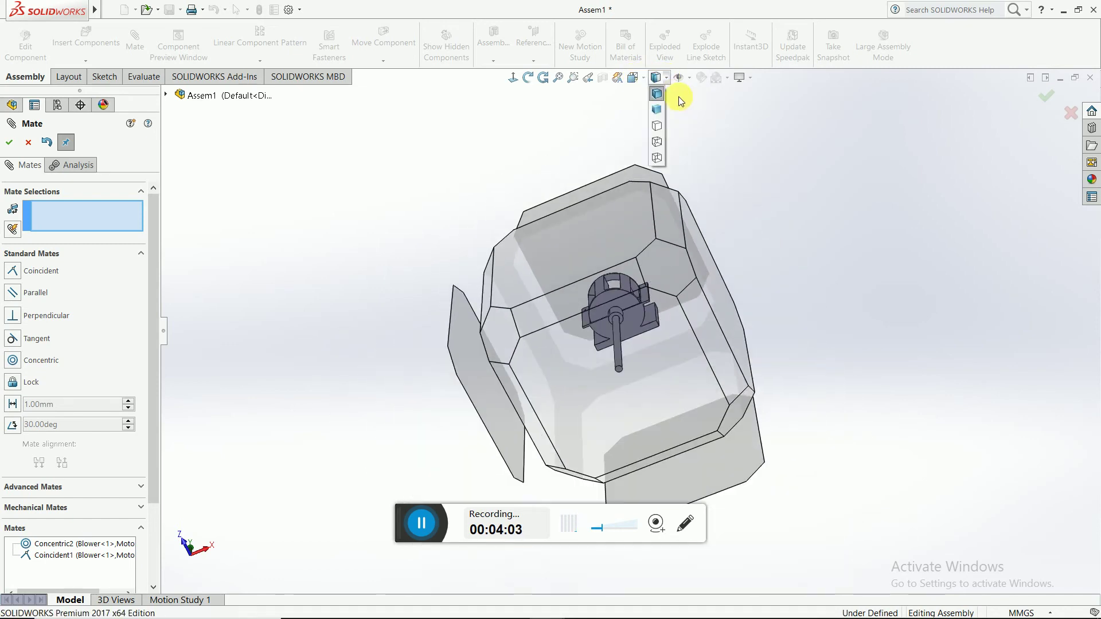
{"action": "left_click", "coordinate": [698, 113]}
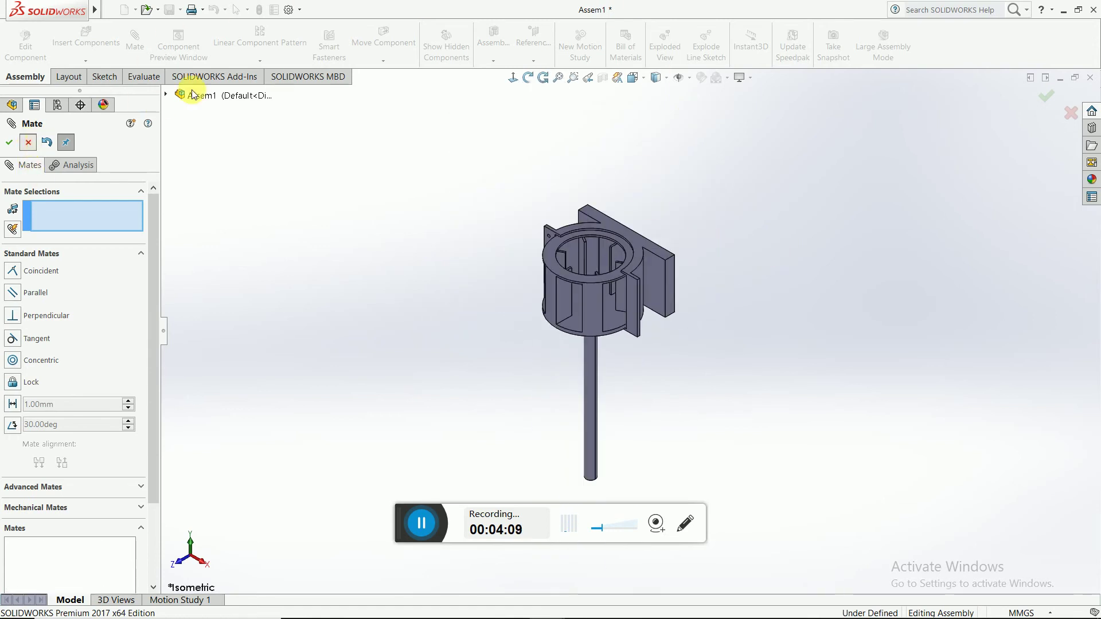
{"action": "key", "text": "Escape"}
Insert the Motor part and place it beside the mated shaft.
{"action": "left_click", "coordinate": [107, 41]}
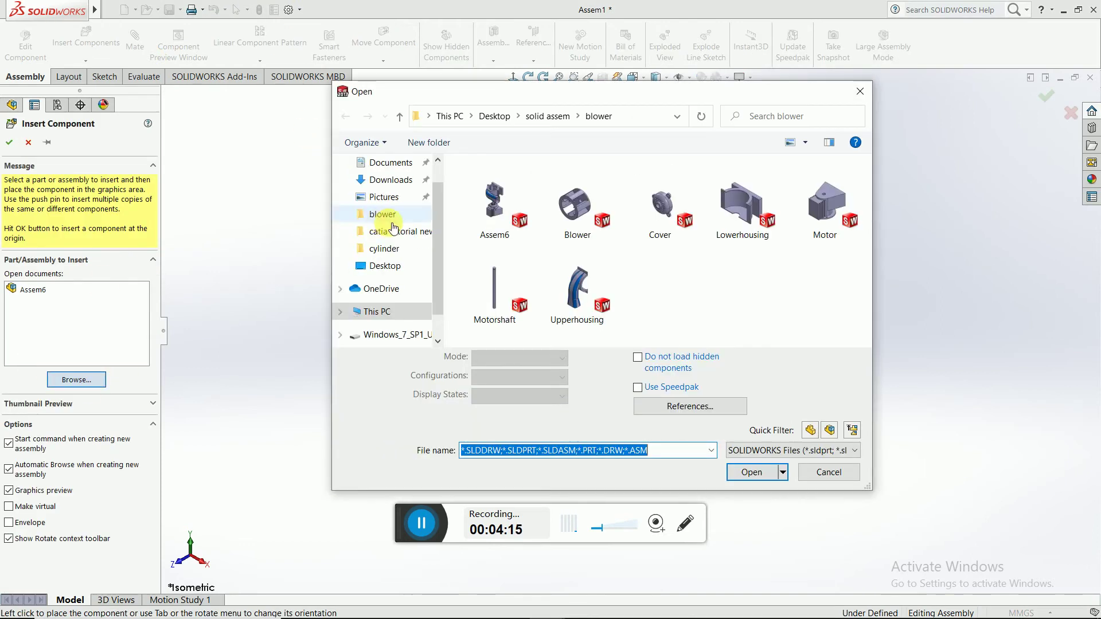
{"action": "double_click", "coordinate": [814, 216]}
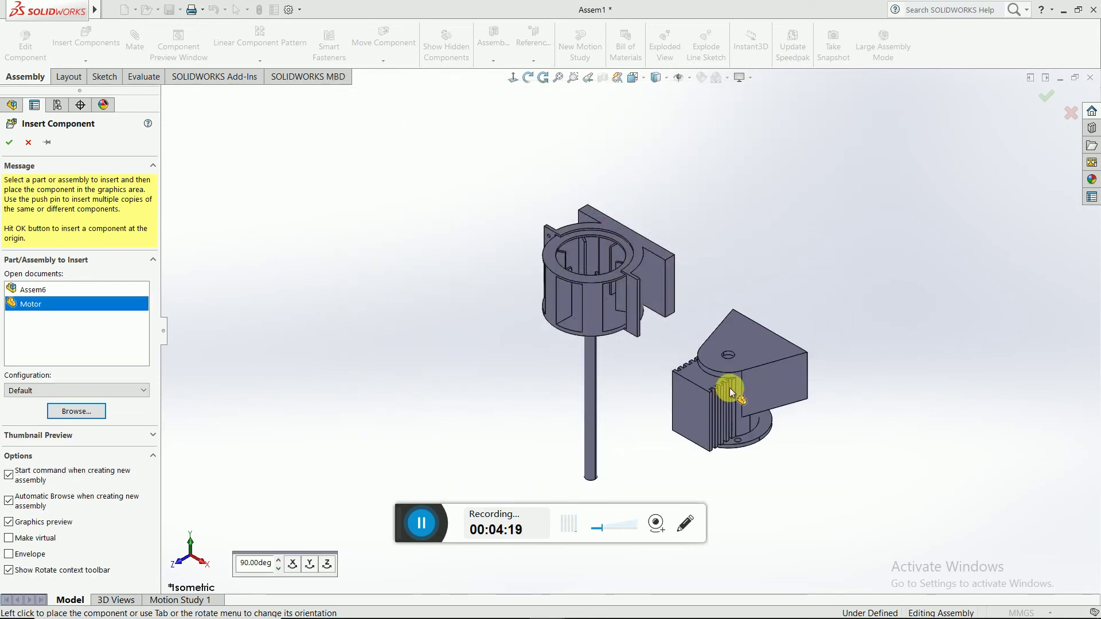
{"action": "left_click", "coordinate": [495, 439]}
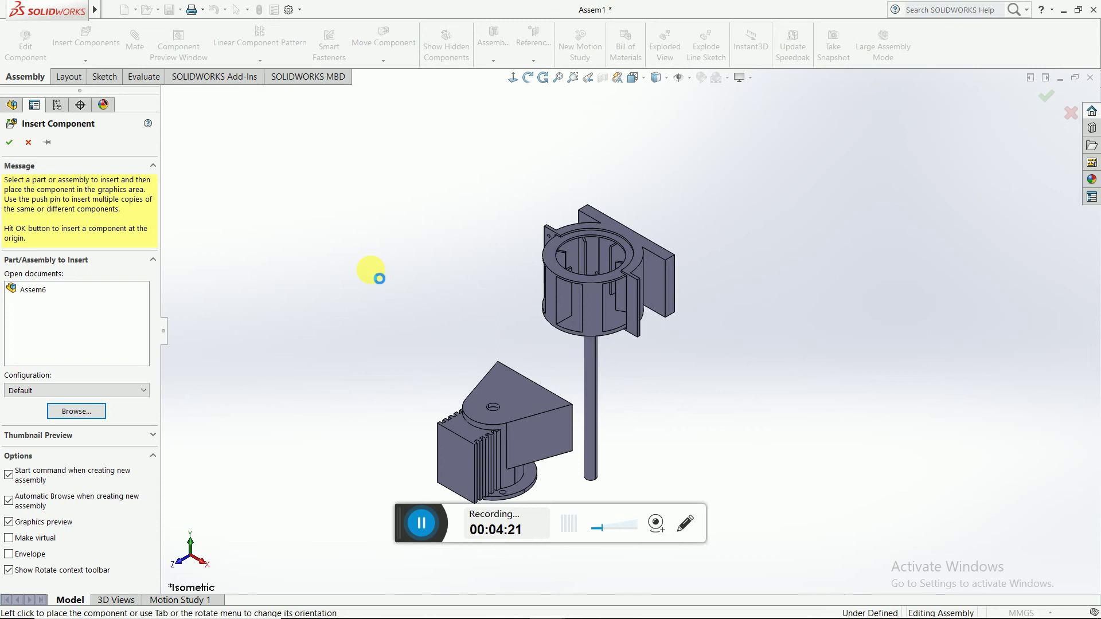
{"action": "mouse_move", "coordinate": [385, 220]}
{"action": "middle_mouse_down"}
{"action": "mouse_move", "coordinate": [465, 125]}
{"action": "mouse_move", "coordinate": [459, 63]}
{"action": "middle_mouse_up"}
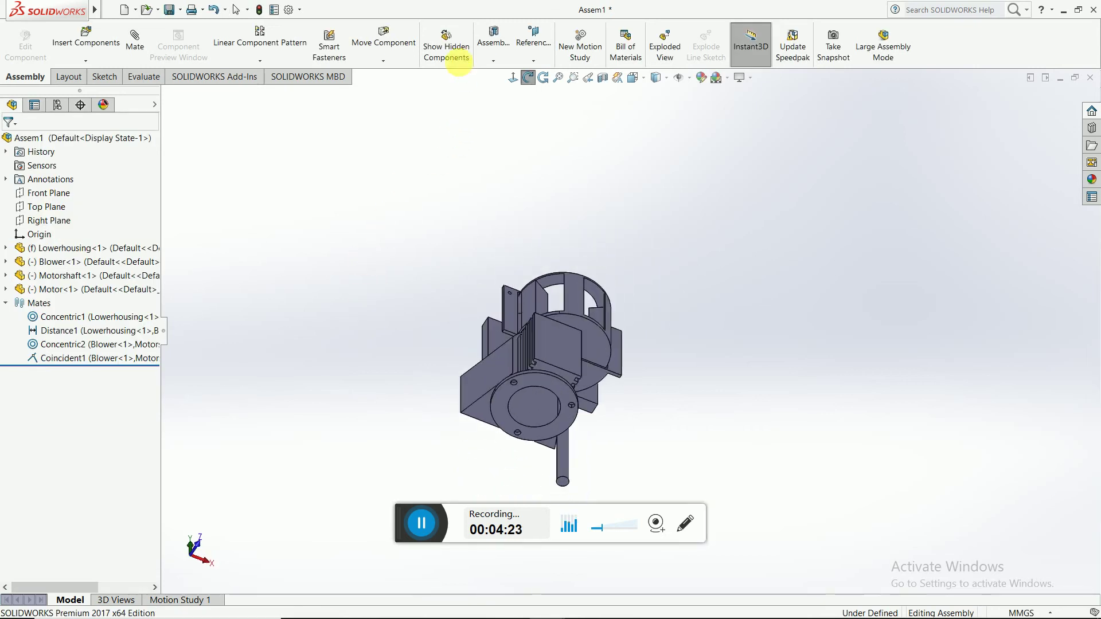
Orbit the assembly, then switch to the Dimetric view.
{"action": "middle_click_drag", "start_coordinate": [674, 409], "coordinate": [612, 342]}
{"action": "mouse_move", "coordinate": [805, 343]}
{"action": "middle_mouse_down"}
{"action": "mouse_move", "coordinate": [732, 435]}
{"action": "mouse_move", "coordinate": [516, 386]}
{"action": "mouse_move", "coordinate": [479, 281]}
{"action": "mouse_move", "coordinate": [504, 386]}
{"action": "mouse_move", "coordinate": [368, 398]}
{"action": "mouse_move", "coordinate": [364, 364]}
{"action": "mouse_move", "coordinate": [538, 336]}
{"action": "mouse_move", "coordinate": [741, 386]}
{"action": "mouse_move", "coordinate": [768, 405]}
{"action": "mouse_move", "coordinate": [741, 445]}
{"action": "mouse_move", "coordinate": [693, 428]}
{"action": "mouse_move", "coordinate": [847, 277]}
{"action": "mouse_move", "coordinate": [805, 356]}
{"action": "mouse_move", "coordinate": [714, 167]}
{"action": "middle_mouse_up"}
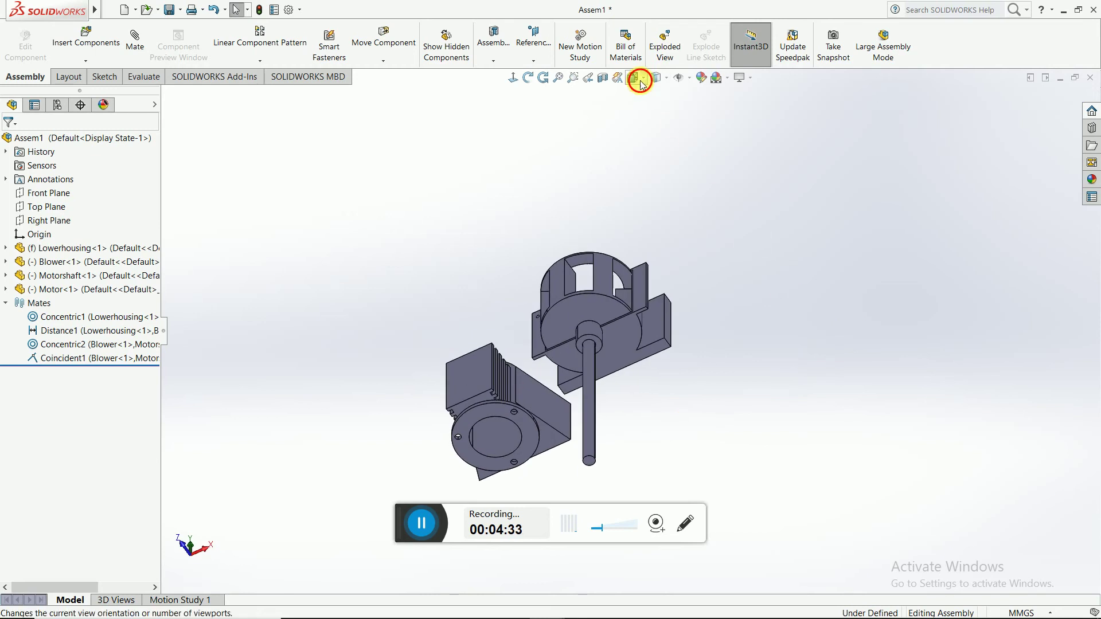
{"action": "left_click", "coordinate": [641, 84]}
{"action": "left_click", "coordinate": [711, 111]}
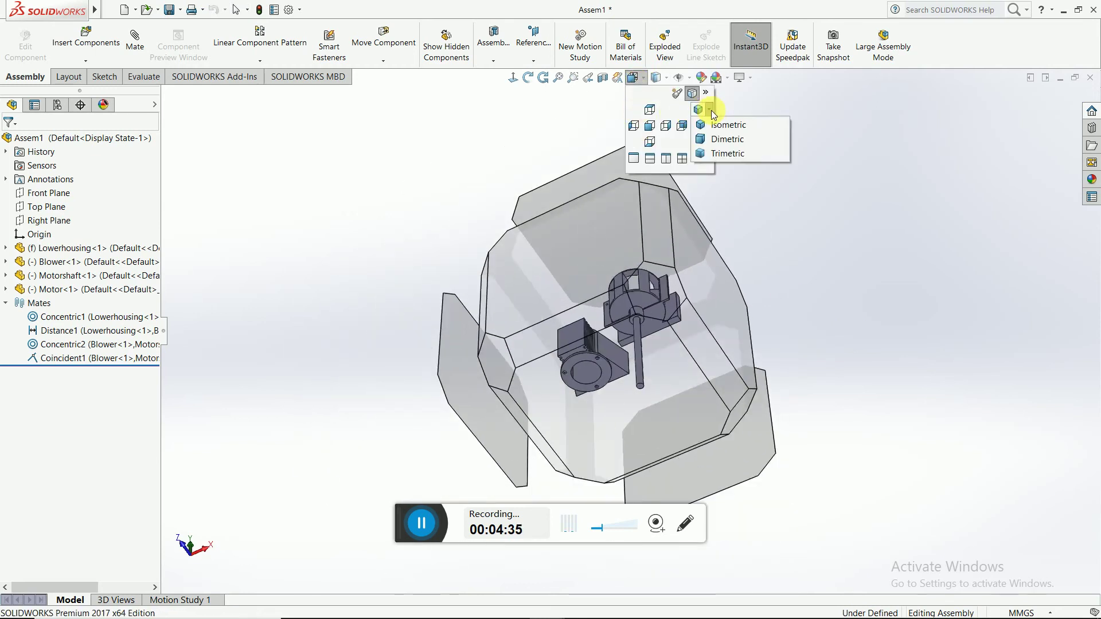
{"action": "left_click", "coordinate": [717, 140]}
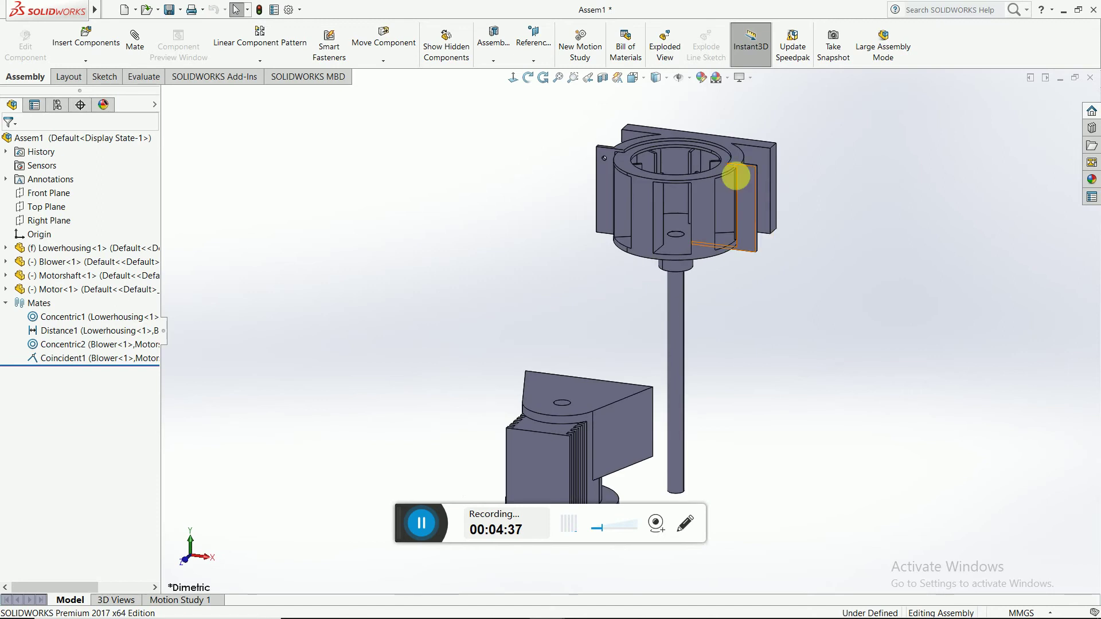
Switch the assembly to the standard Trimetric view.
{"action": "left_click", "coordinate": [644, 78]}
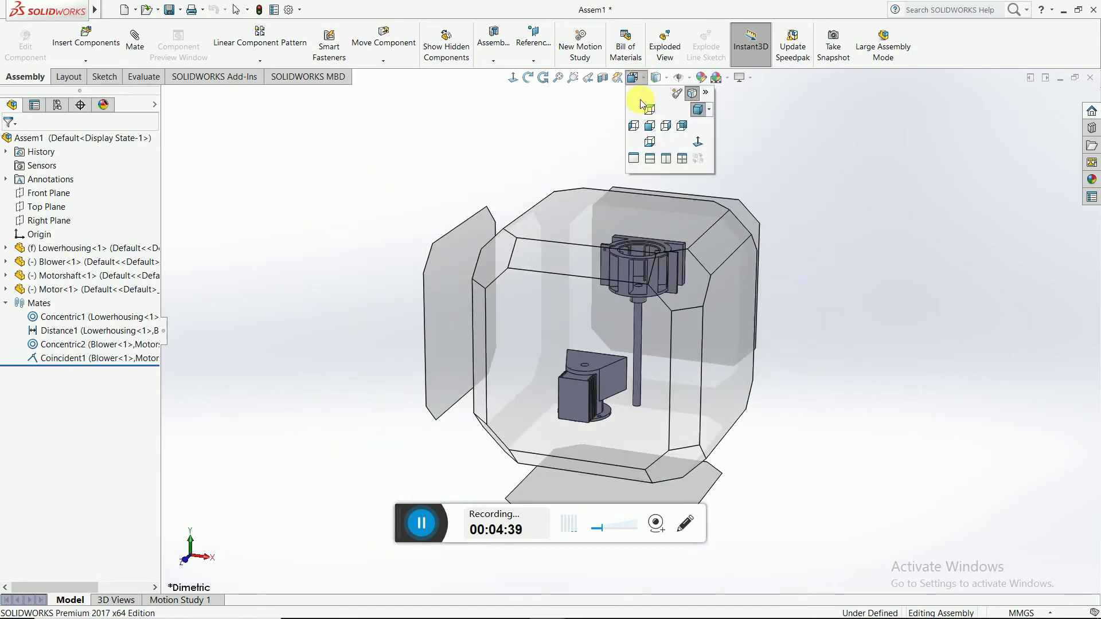
{"action": "left_click", "coordinate": [709, 111]}
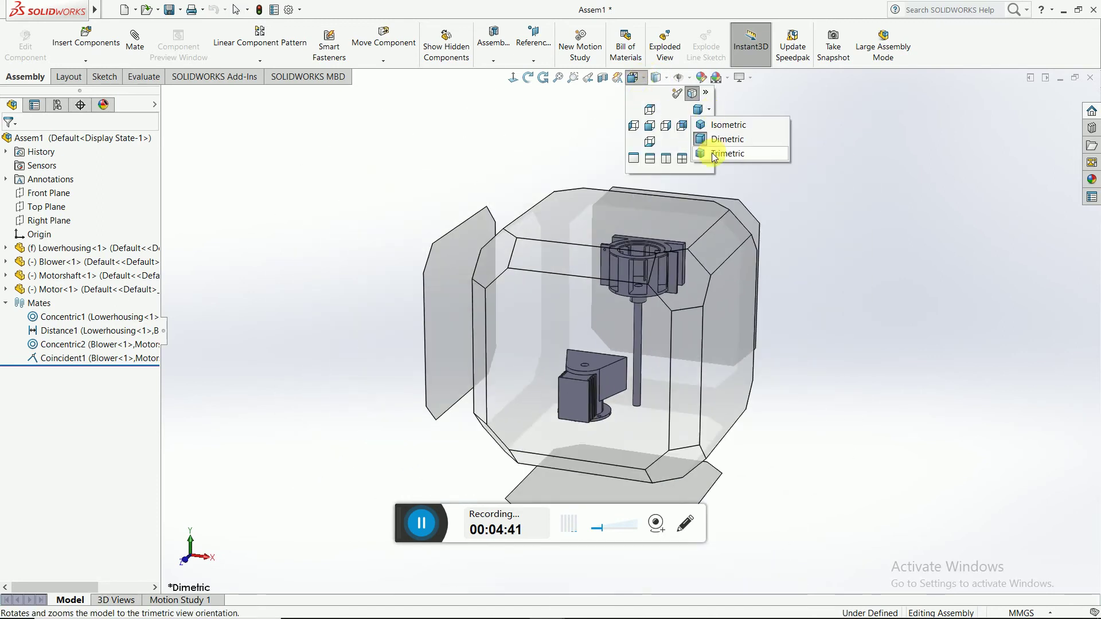
{"action": "left_click", "coordinate": [714, 154]}
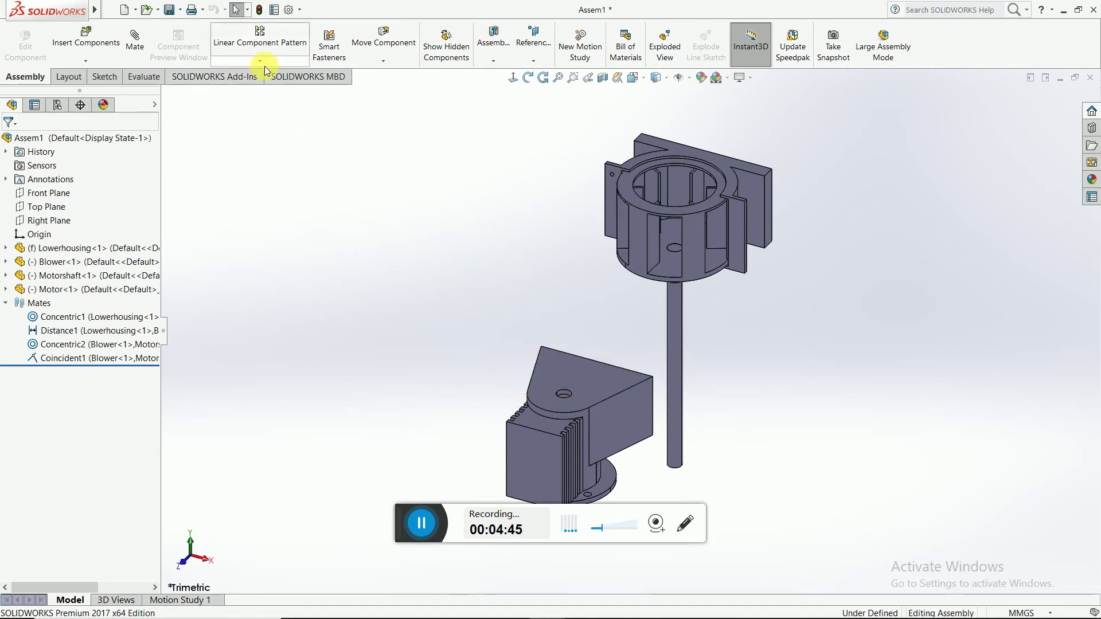
{"action": "left_click", "coordinate": [383, 59]}
{"action": "left_click", "coordinate": [385, 90]}
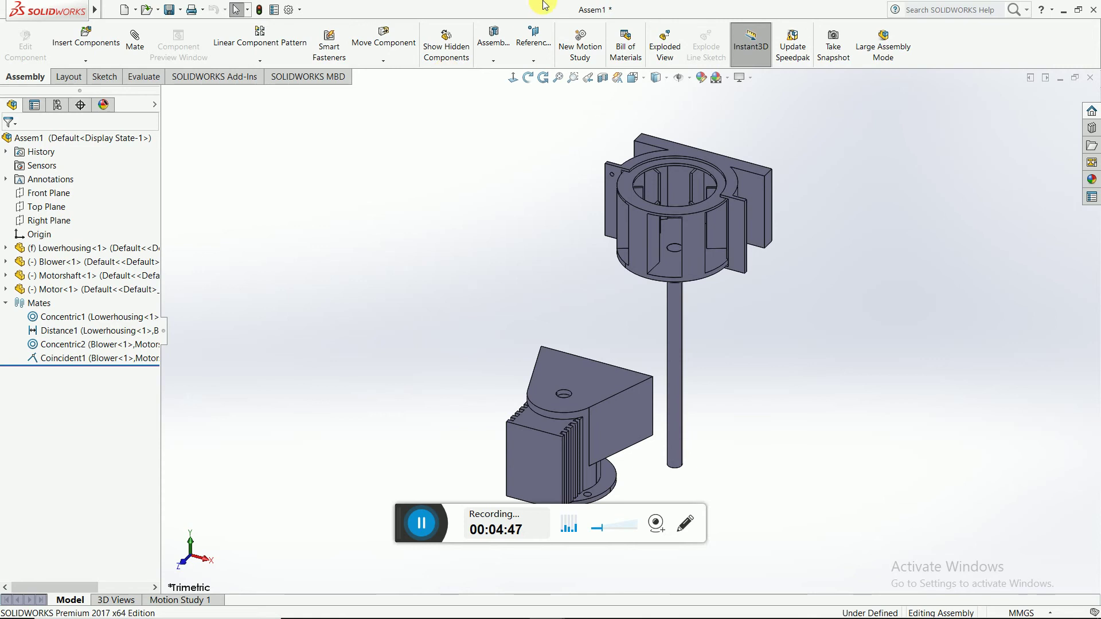
Rotate the Motor so its round flange faces up toward the shaft.
{"action": "mouse_move", "coordinate": [571, 392]}
{"action": "left_mouse_down"}
{"action": "mouse_move", "coordinate": [532, 605]}
{"action": "mouse_move", "coordinate": [533, 436]}
{"action": "mouse_move", "coordinate": [573, 607]}
{"action": "left_mouse_up"}
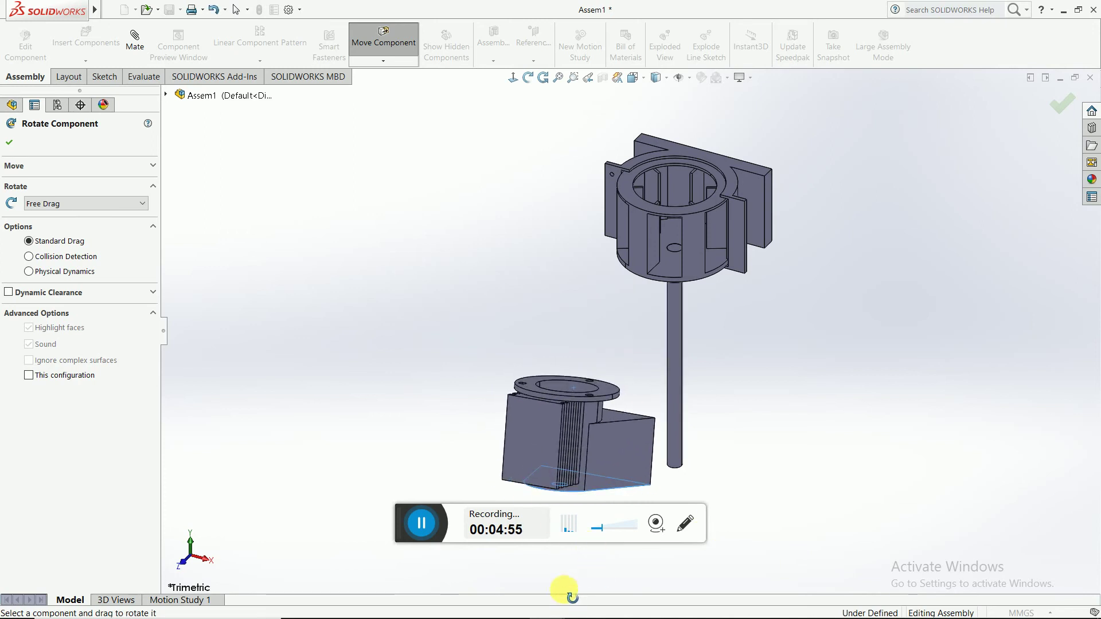
{"action": "key", "text": "Escape"}
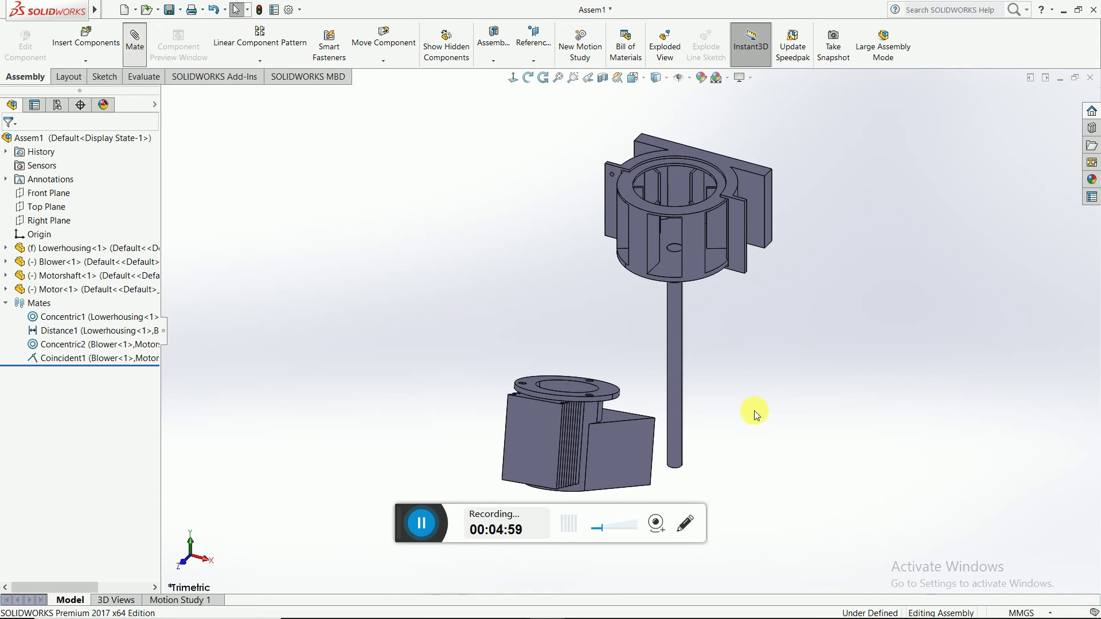
{"action": "key", "text": "m"}
{"action": "middle_click_drag", "start_coordinate": [719, 432], "coordinate": [703, 459]}
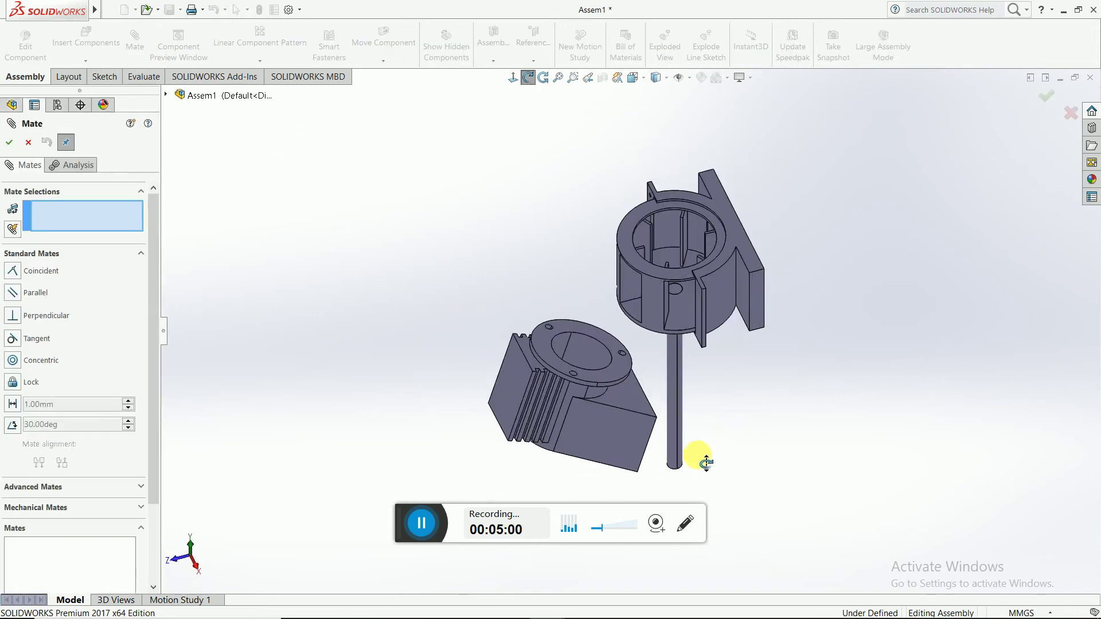
Mate the motor bore concentric to the shaft and its bottom face coincident with the shaft end.
{"action": "left_click", "coordinate": [670, 401]}
{"action": "left_click", "coordinate": [590, 352]}
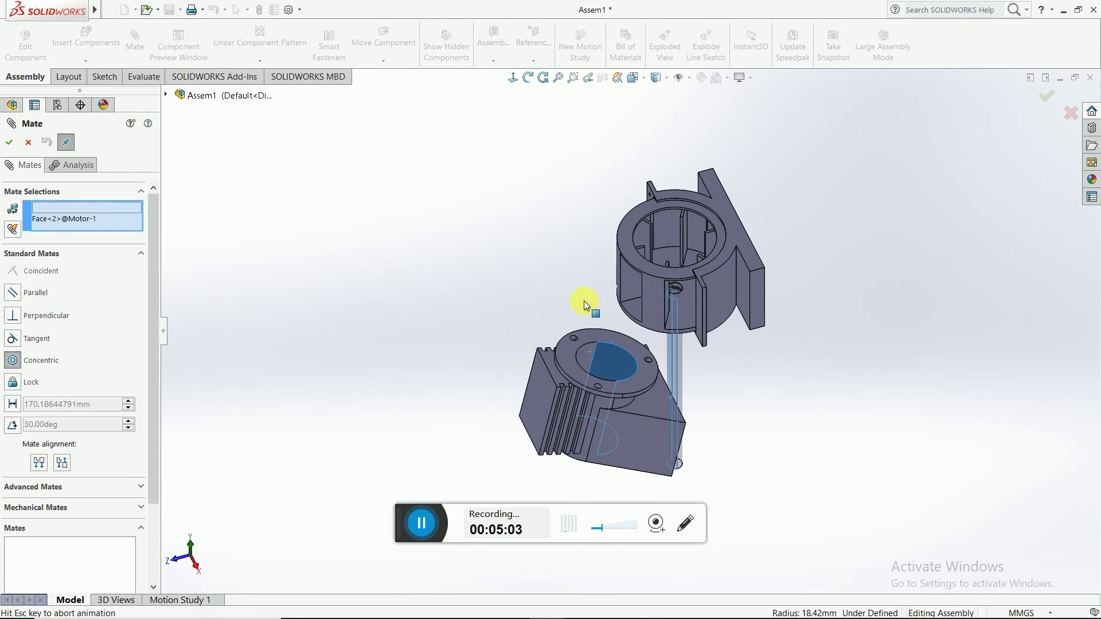
{"action": "left_click", "coordinate": [771, 282]}
{"action": "middle_click_drag", "start_coordinate": [798, 405], "coordinate": [845, 170]}
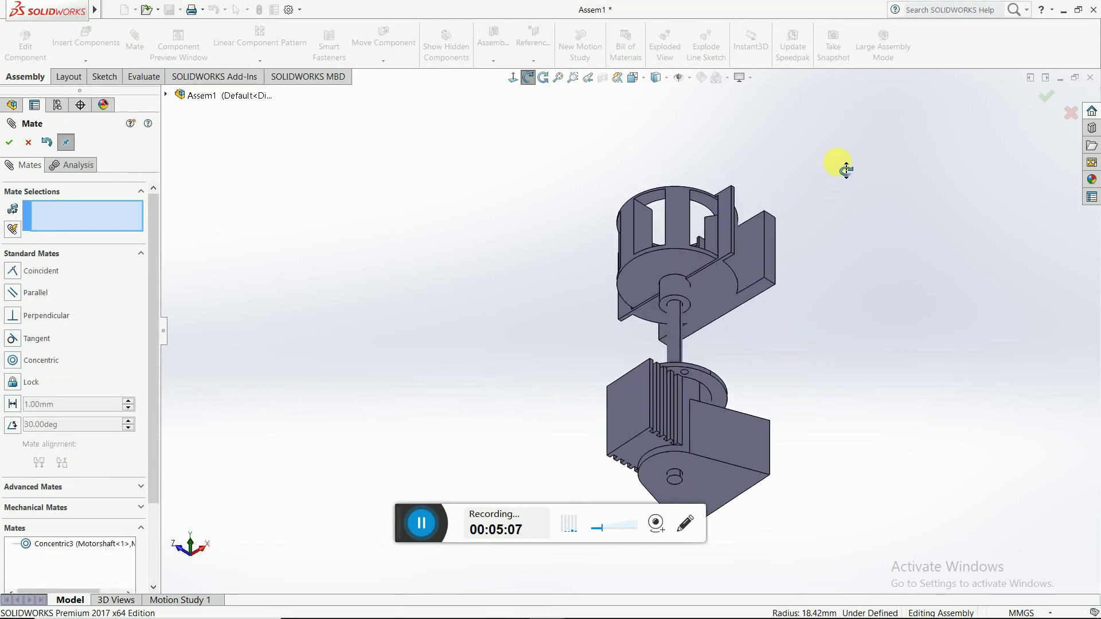
{"action": "left_click", "coordinate": [706, 484]}
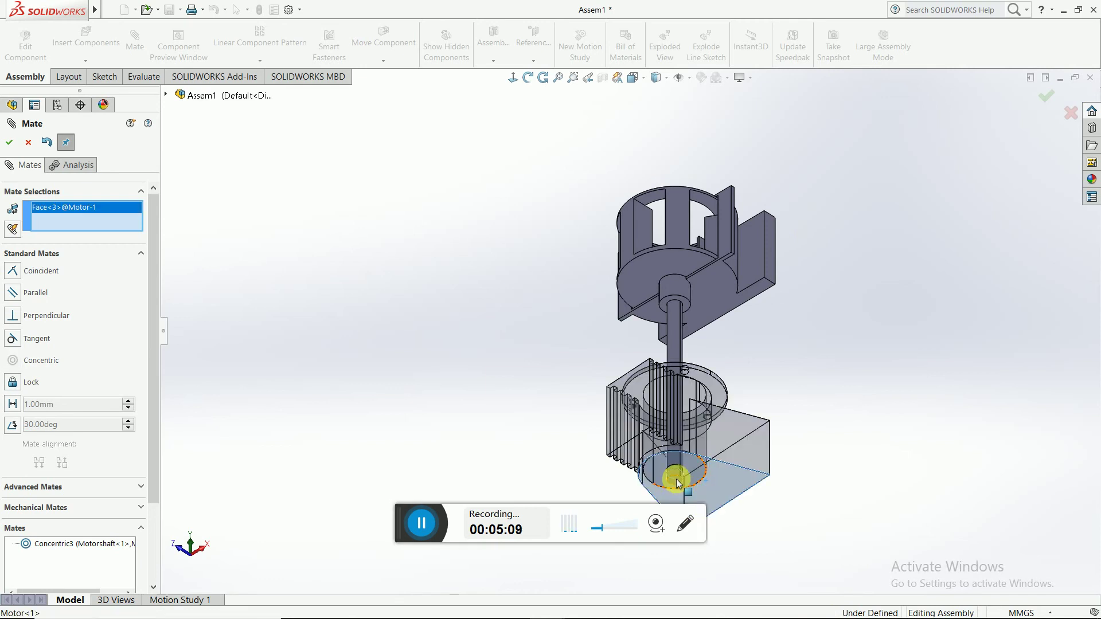
{"action": "left_click", "coordinate": [681, 483]}
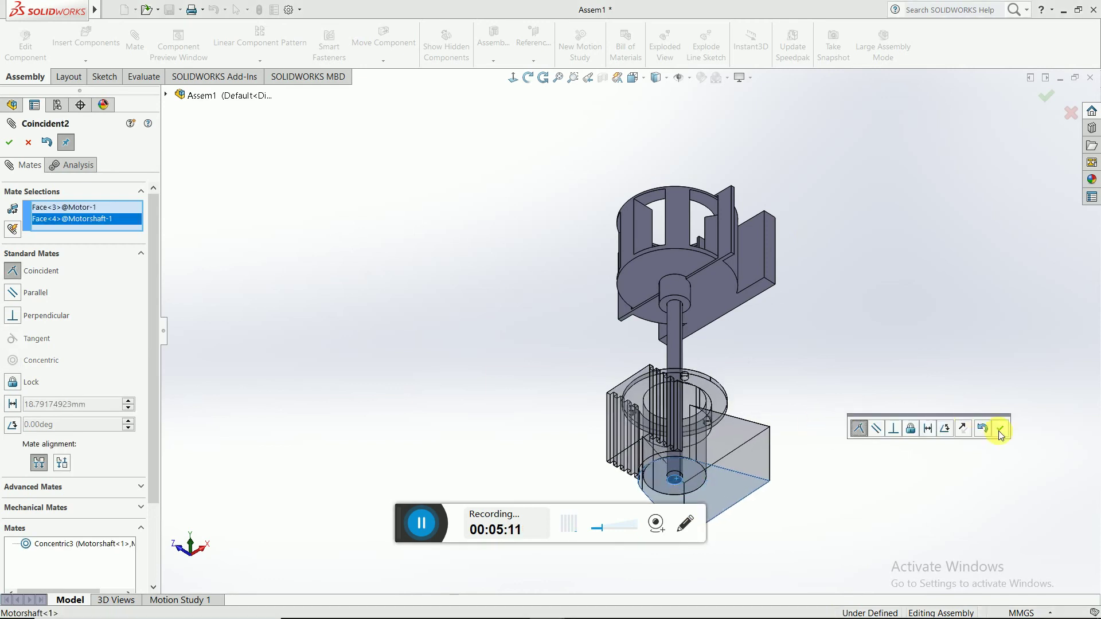
{"action": "left_click", "coordinate": [999, 429]}
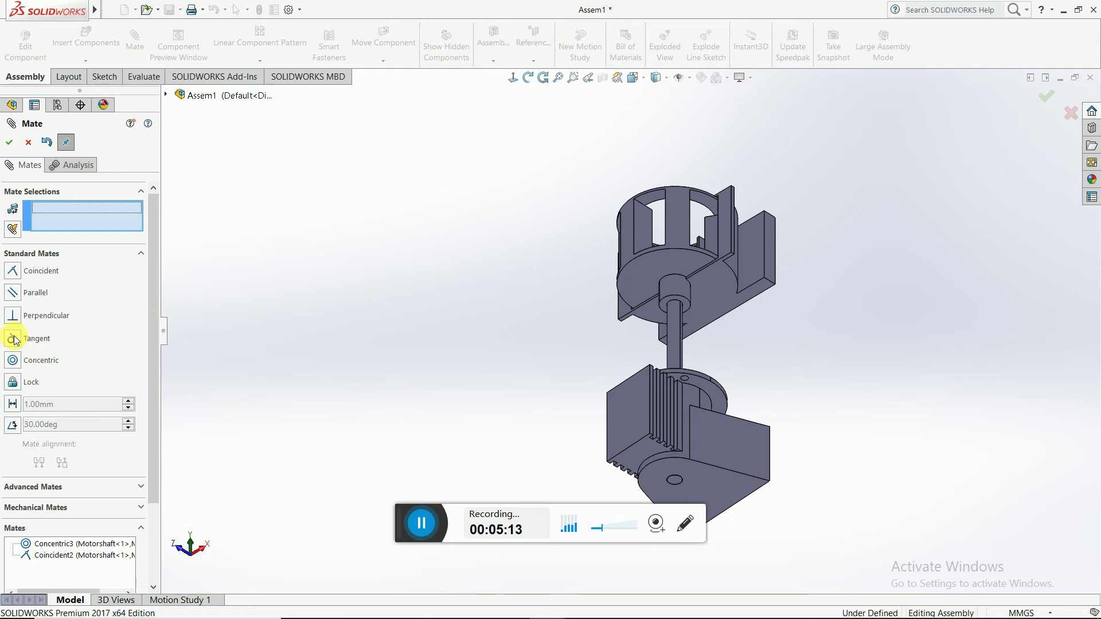
Make the motor's side face parallel to the lower housing, then close Mate.
{"action": "mouse_move", "coordinate": [749, 360]}
{"action": "middle_mouse_down"}
{"action": "mouse_move", "coordinate": [651, 295]}
{"action": "mouse_move", "coordinate": [696, 261]}
{"action": "middle_mouse_up"}
{"action": "left_click", "coordinate": [714, 247]}
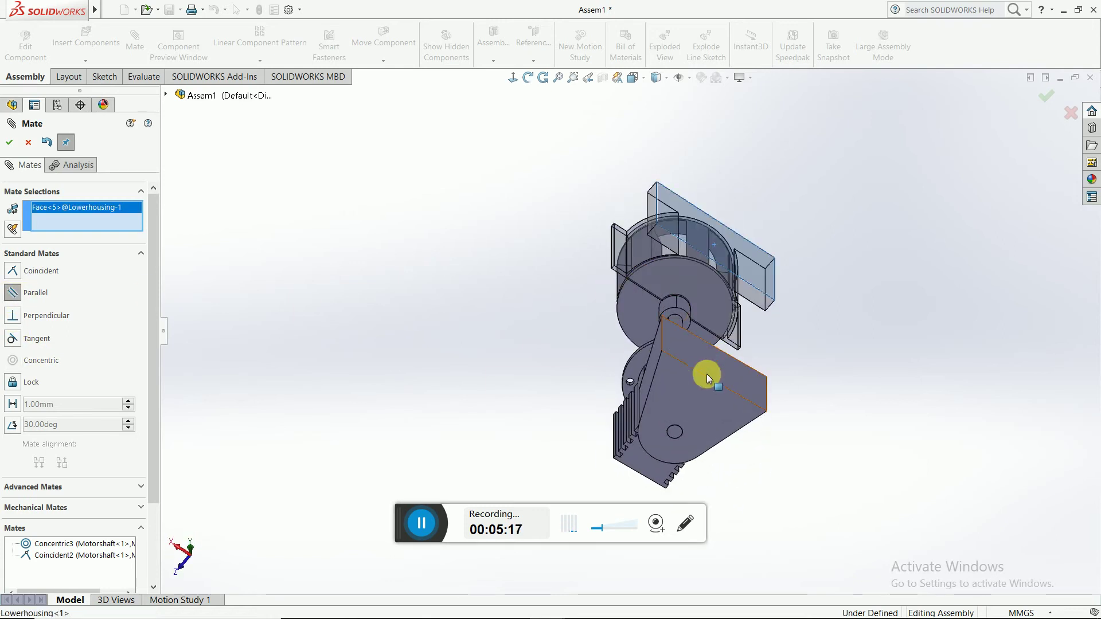
{"action": "left_click", "coordinate": [594, 356]}
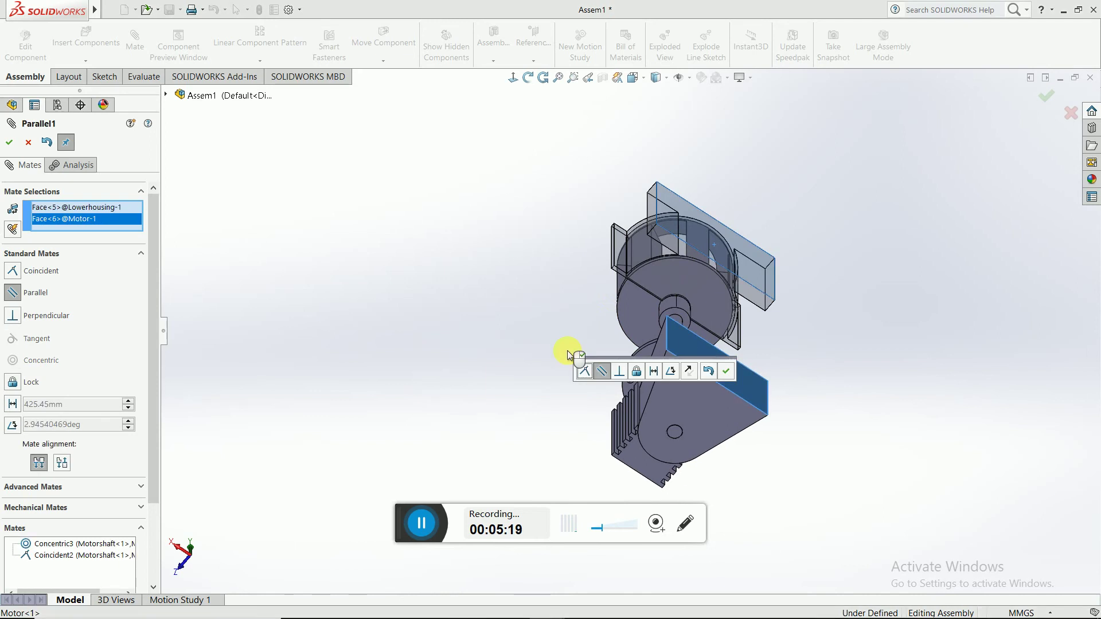
{"action": "left_click", "coordinate": [9, 143]}
{"action": "mouse_move", "coordinate": [345, 260]}
{"action": "middle_mouse_down"}
{"action": "mouse_move", "coordinate": [417, 318]}
{"action": "mouse_move", "coordinate": [491, 304]}
{"action": "mouse_move", "coordinate": [607, 325]}
{"action": "mouse_move", "coordinate": [614, 360]}
{"action": "mouse_move", "coordinate": [660, 365]}
{"action": "middle_mouse_up"}
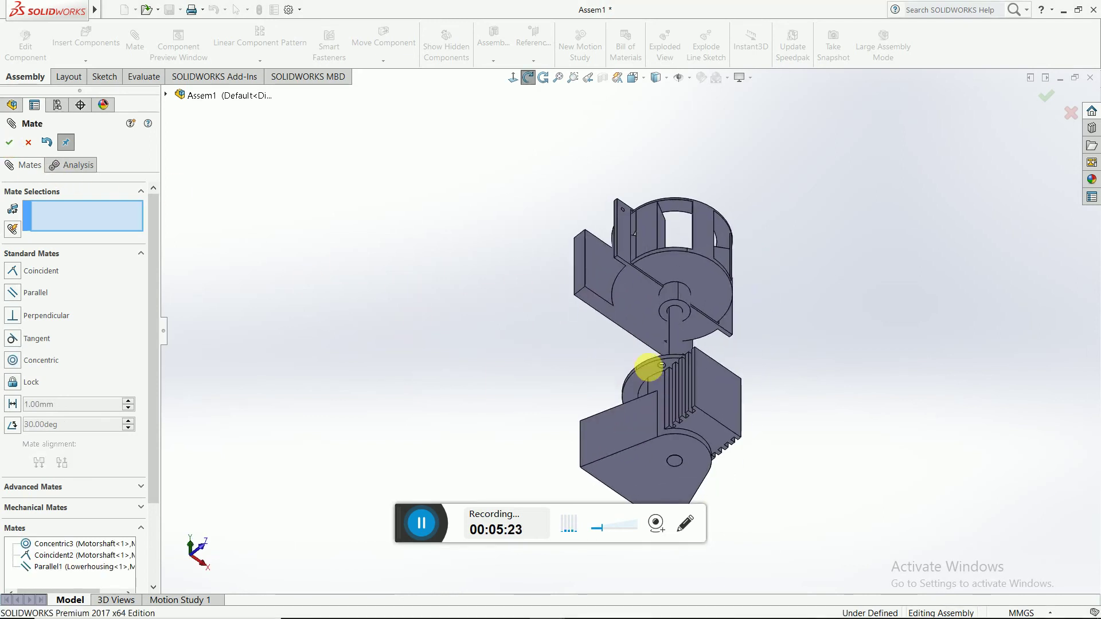
{"action": "mouse_move", "coordinate": [578, 375]}
{"action": "middle_mouse_down"}
{"action": "mouse_move", "coordinate": [492, 329]}
{"action": "mouse_move", "coordinate": [499, 349]}
{"action": "mouse_move", "coordinate": [444, 372]}
{"action": "middle_mouse_up"}
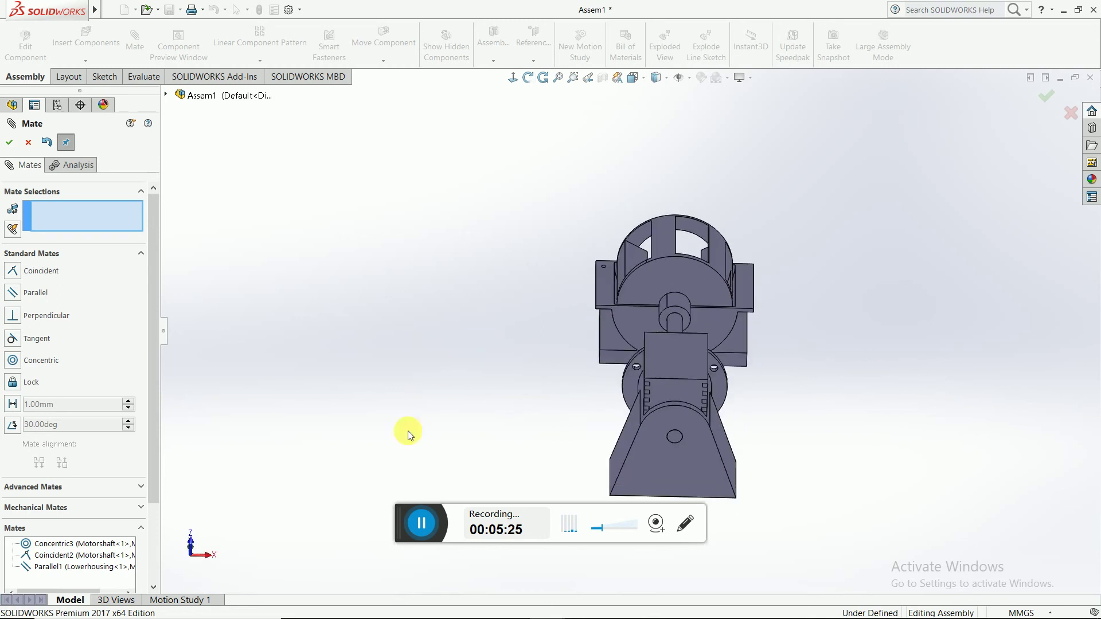
{"action": "left_click", "coordinate": [28, 142]}
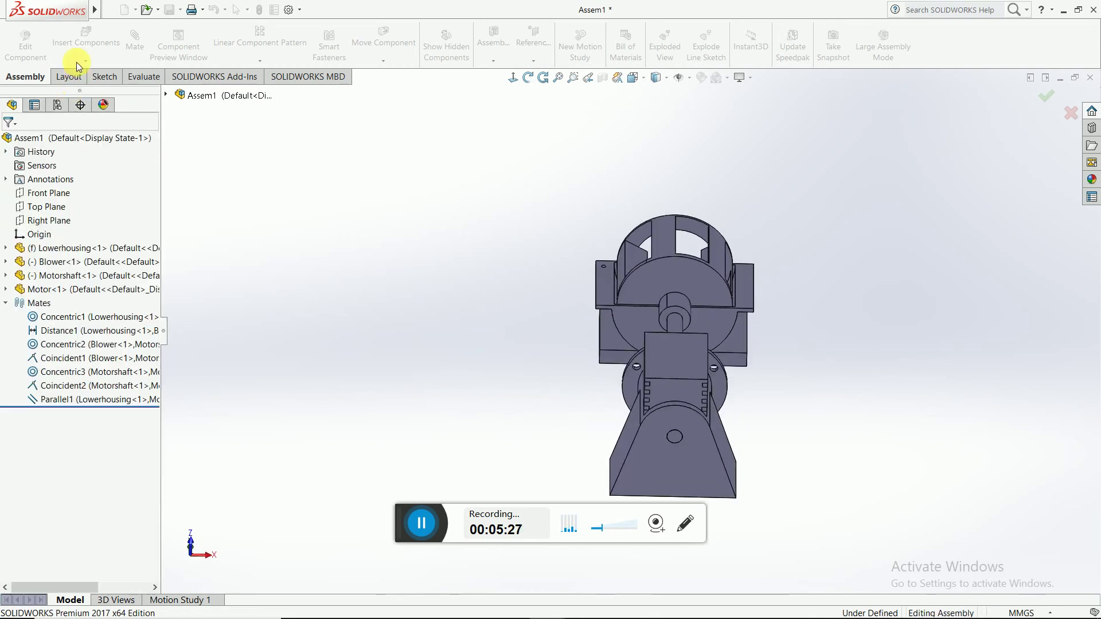
Insert the Upperhousing part and drop it beside the mated blower, shaft and motor.
{"action": "left_click", "coordinate": [80, 46]}
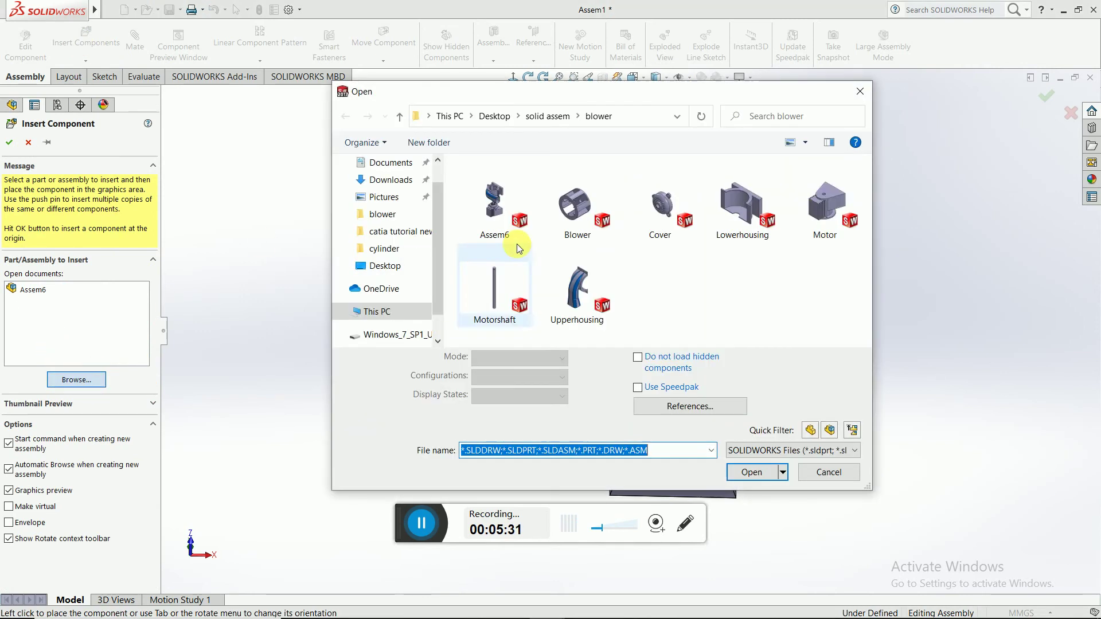
{"action": "double_click", "coordinate": [578, 295]}
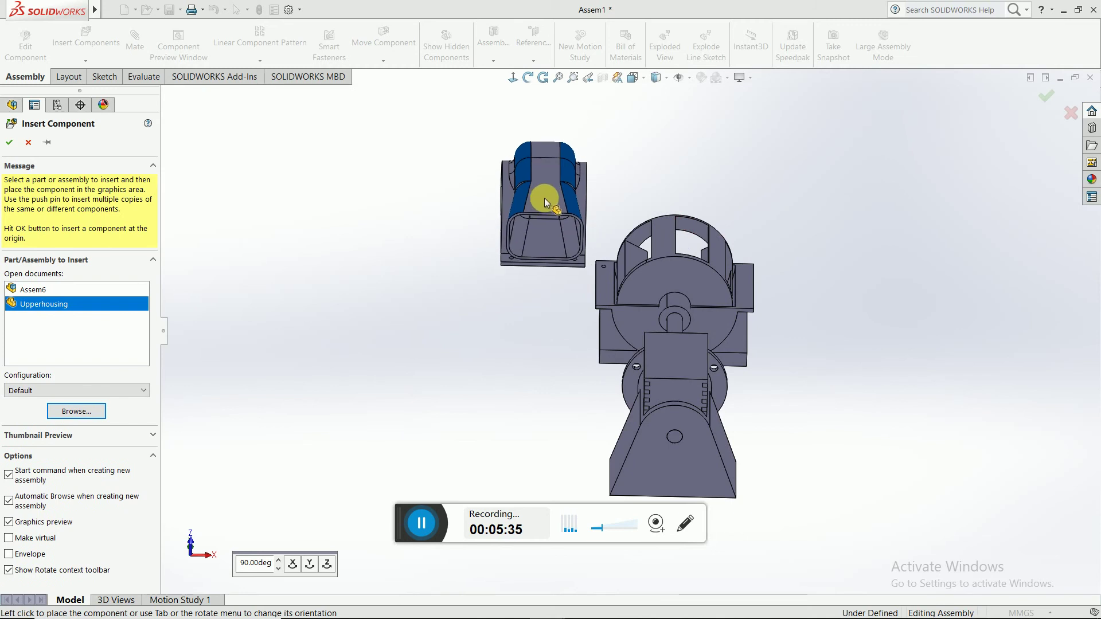
{"action": "left_click", "coordinate": [525, 213]}
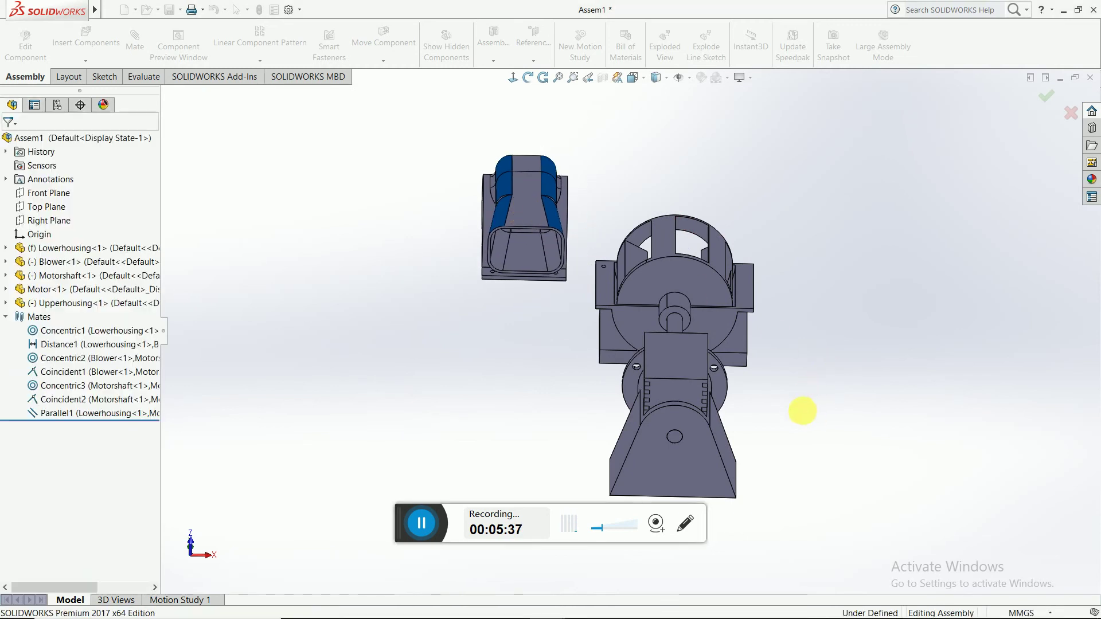
{"action": "middle_click_drag", "start_coordinate": [798, 410], "coordinate": [705, 445]}
{"action": "mouse_move", "coordinate": [732, 482]}
{"action": "middle_mouse_down"}
{"action": "mouse_move", "coordinate": [747, 501]}
{"action": "mouse_move", "coordinate": [708, 425]}
{"action": "middle_mouse_up"}
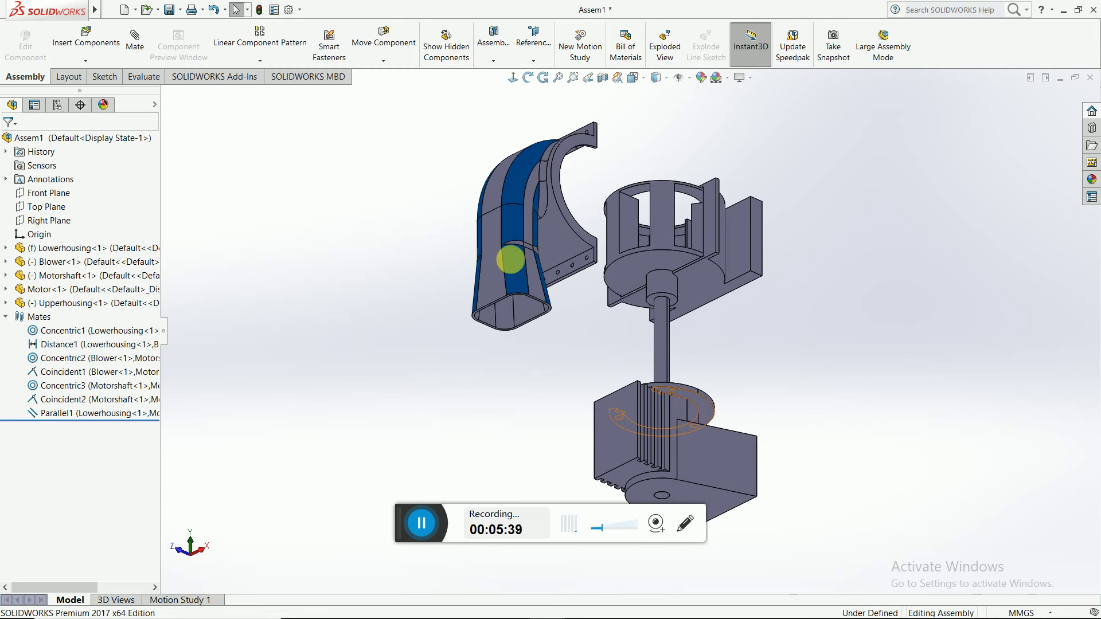
Free-drag rotate the Upperhousing component until its outlet points upward.
{"action": "left_click", "coordinate": [394, 62]}
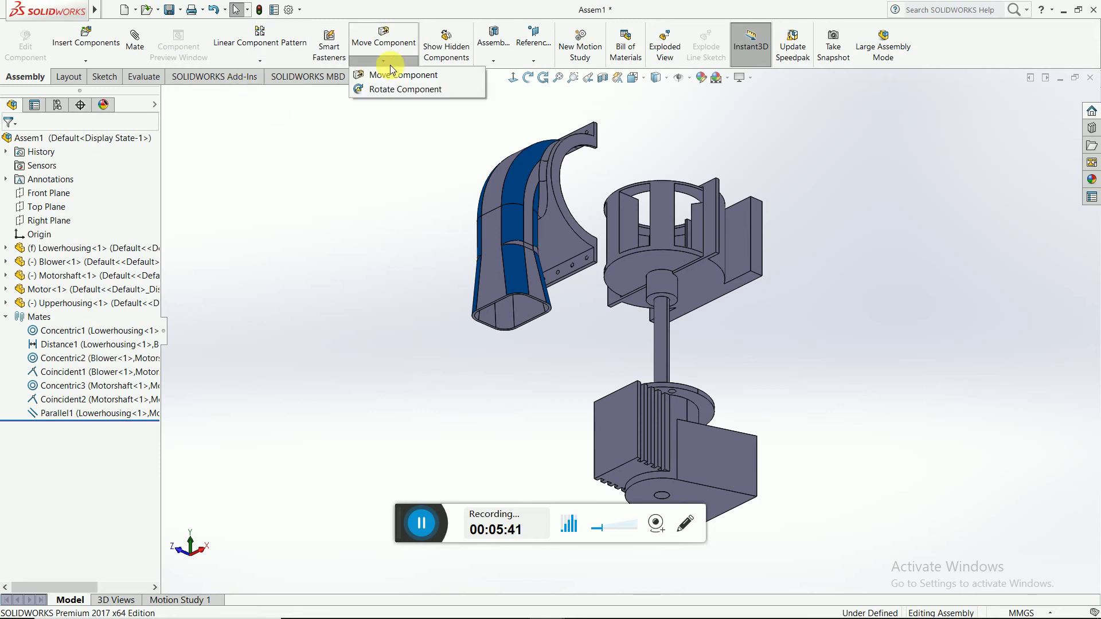
{"action": "left_click", "coordinate": [391, 89]}
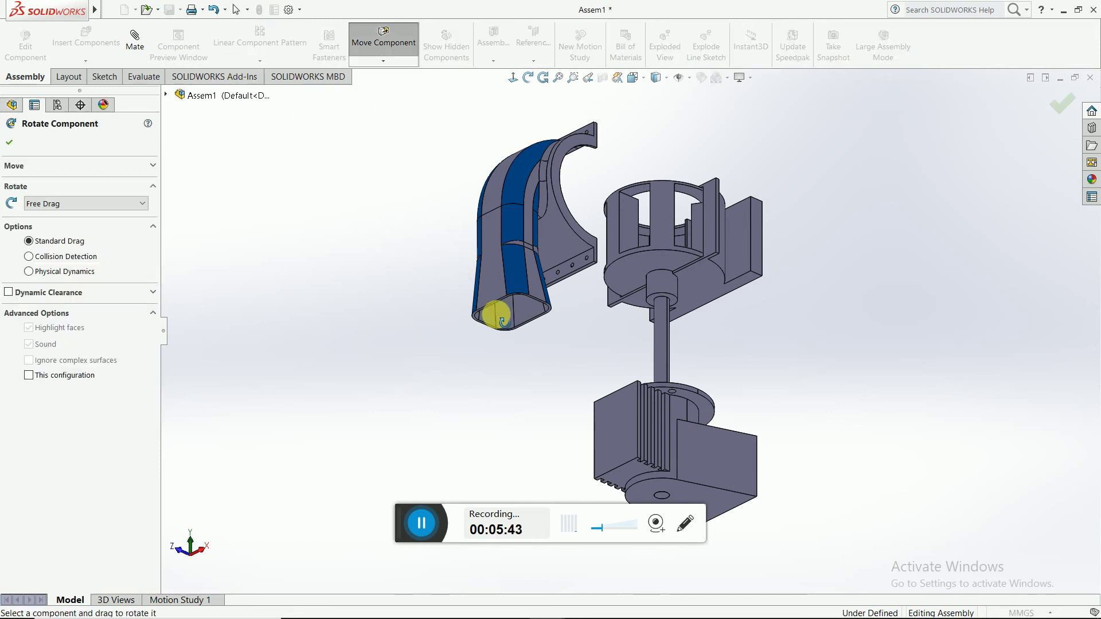
{"action": "mouse_move", "coordinate": [497, 317]}
{"action": "left_mouse_down"}
{"action": "mouse_move", "coordinate": [638, 170]}
{"action": "mouse_move", "coordinate": [509, 245]}
{"action": "mouse_move", "coordinate": [523, 143]}
{"action": "mouse_move", "coordinate": [565, 135]}
{"action": "mouse_move", "coordinate": [397, 163]}
{"action": "left_mouse_up"}
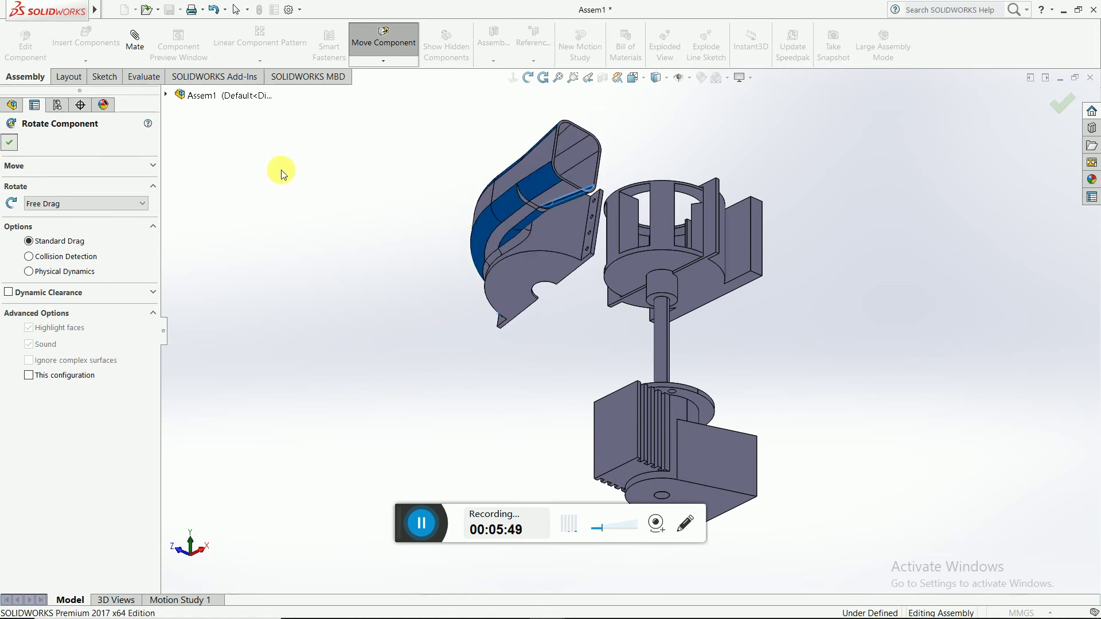
{"action": "key", "text": "Escape"}
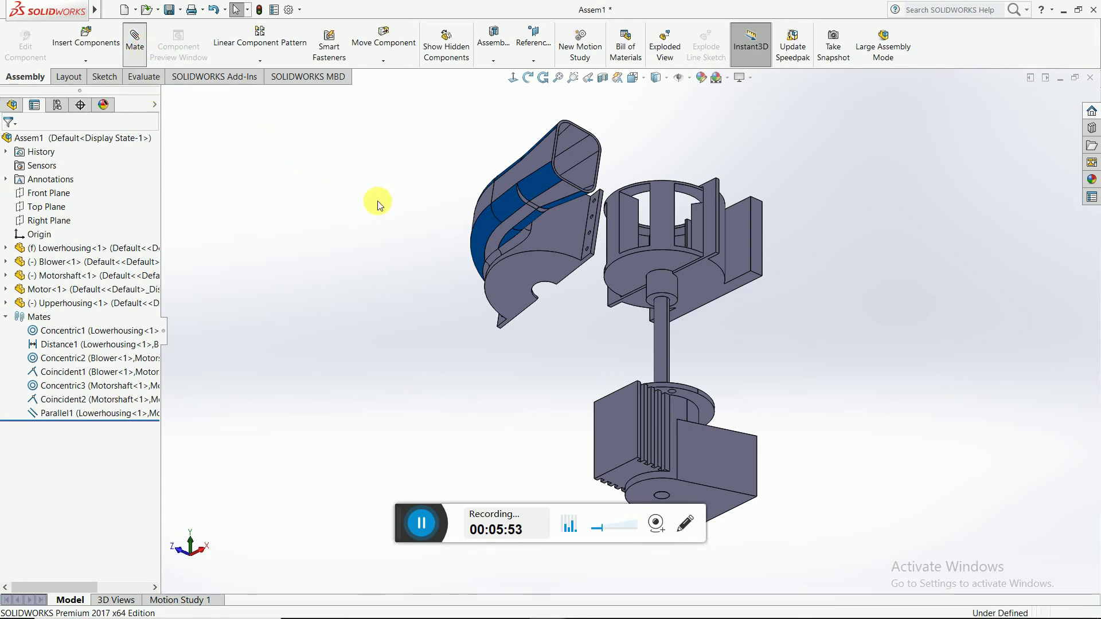
Mate the housing bores concentric (Concentric4) and their flange faces coincident (Coincident3).
{"action": "left_click", "coordinate": [569, 229]}
{"action": "left_click", "coordinate": [720, 256]}
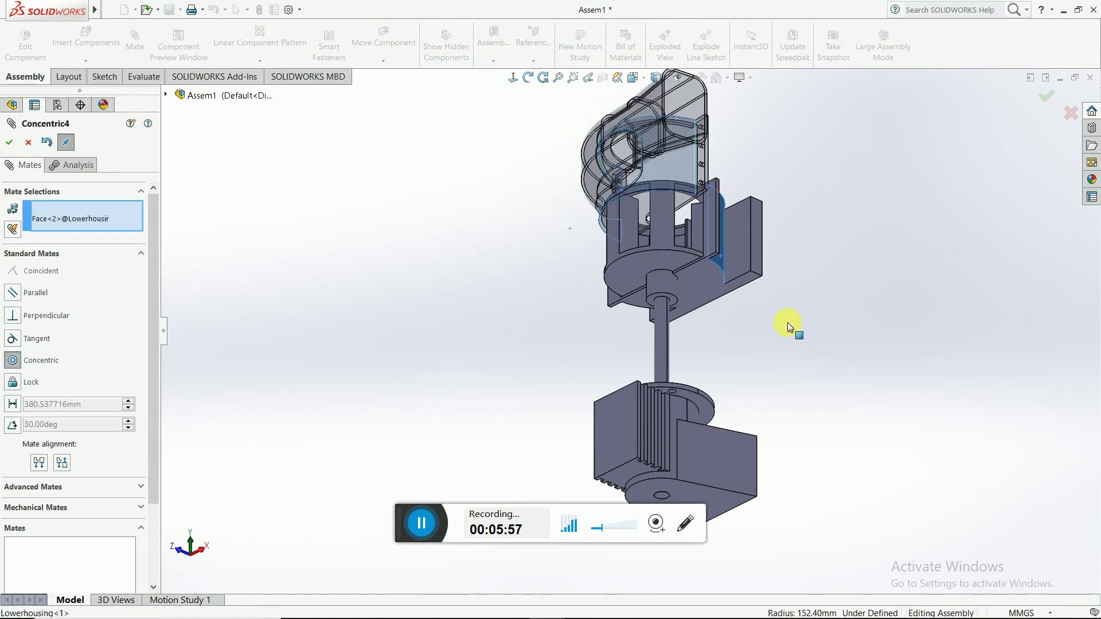
{"action": "left_click", "coordinate": [963, 294]}
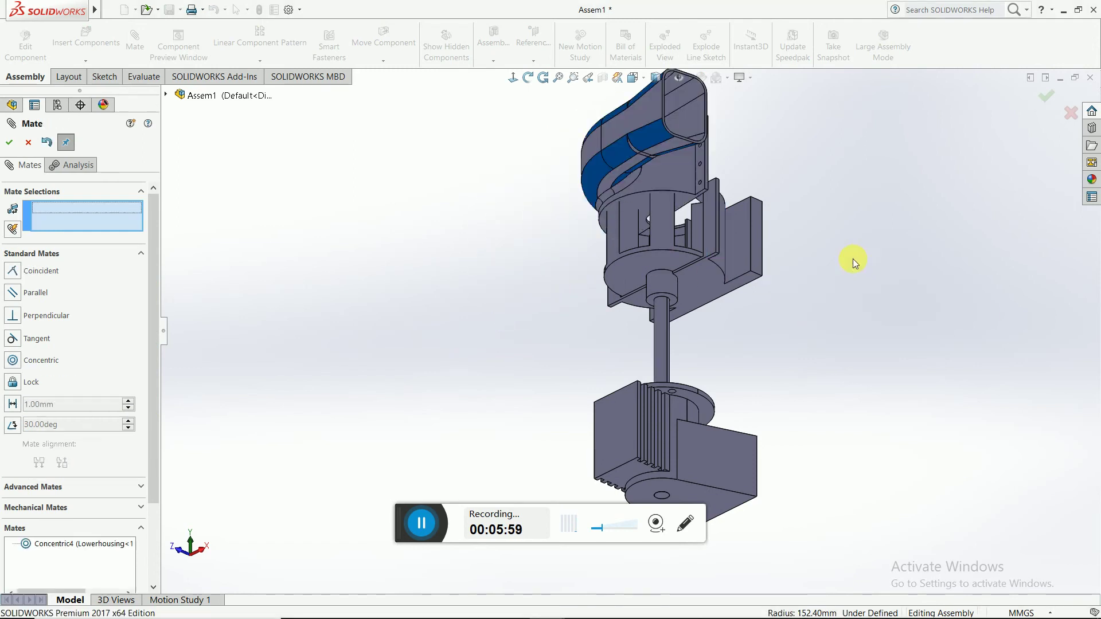
{"action": "left_click", "coordinate": [691, 195]}
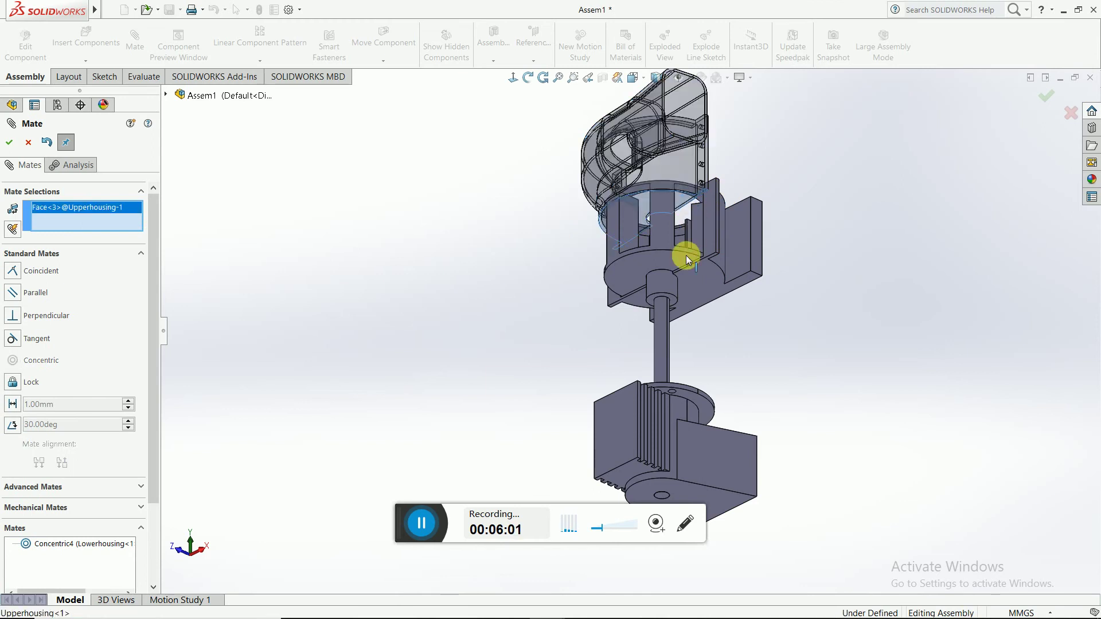
{"action": "left_click", "coordinate": [696, 277]}
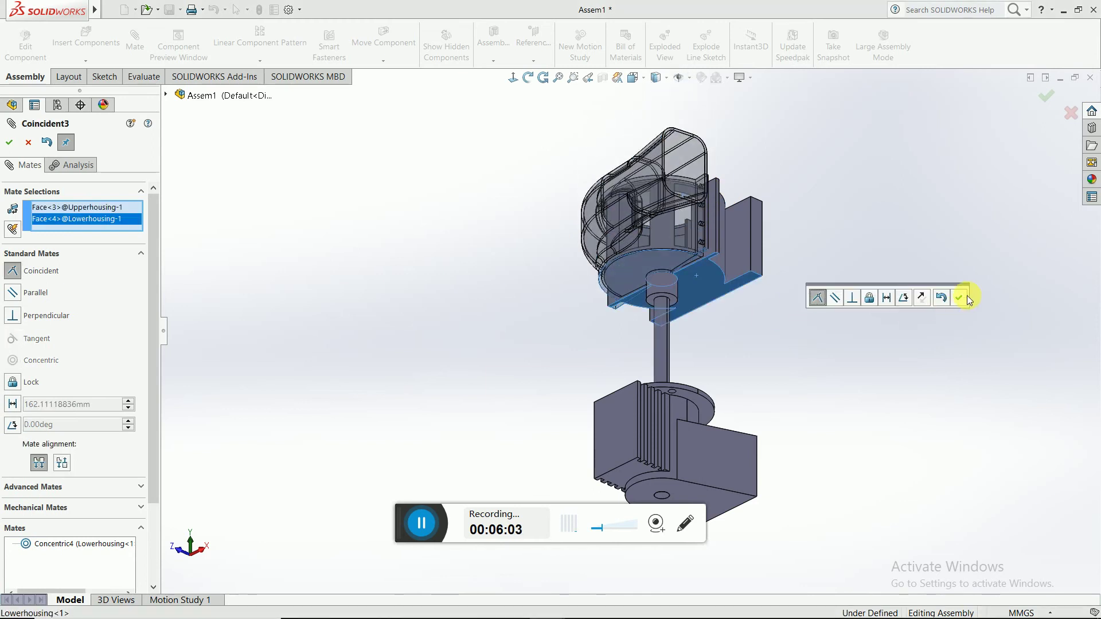
{"action": "left_click", "coordinate": [960, 296]}
Line up a lower and upper housing bolt hole with a Concentric5 mate.
{"action": "middle_click_drag", "start_coordinate": [809, 264], "coordinate": [963, 284]}
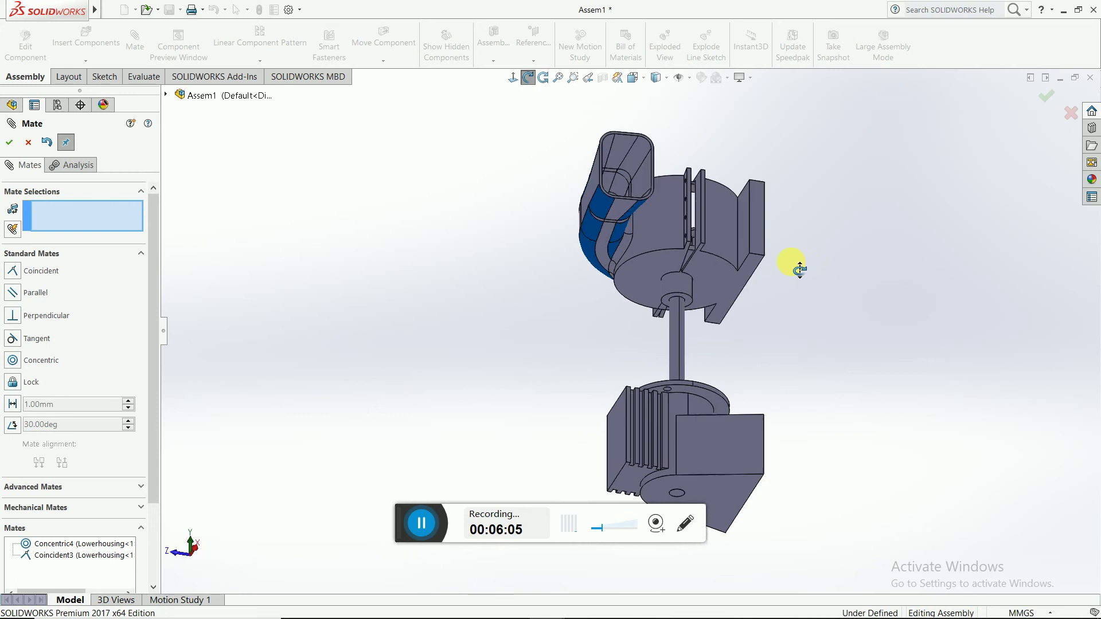
{"action": "scroll", "coordinate": [552, 172], "scroll_direction": "up", "scroll_amount": 3}
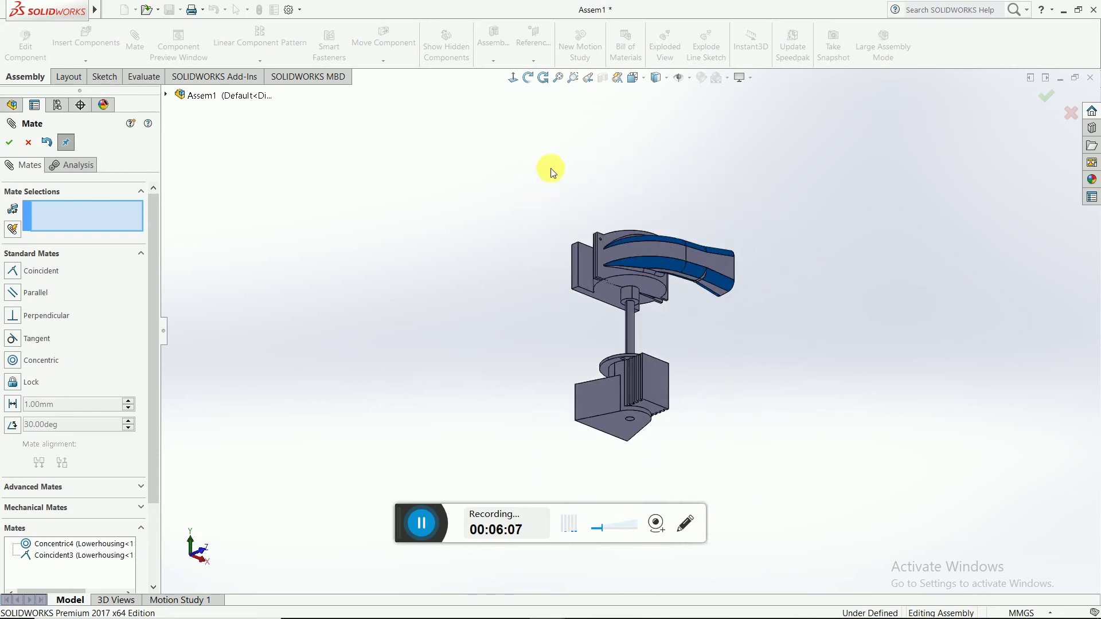
{"action": "scroll", "coordinate": [608, 275], "scroll_direction": "down", "scroll_amount": 3}
{"action": "scroll", "coordinate": [632, 277], "scroll_direction": "down", "scroll_amount": 3}
{"action": "scroll", "coordinate": [610, 272], "scroll_direction": "down", "scroll_amount": 2}
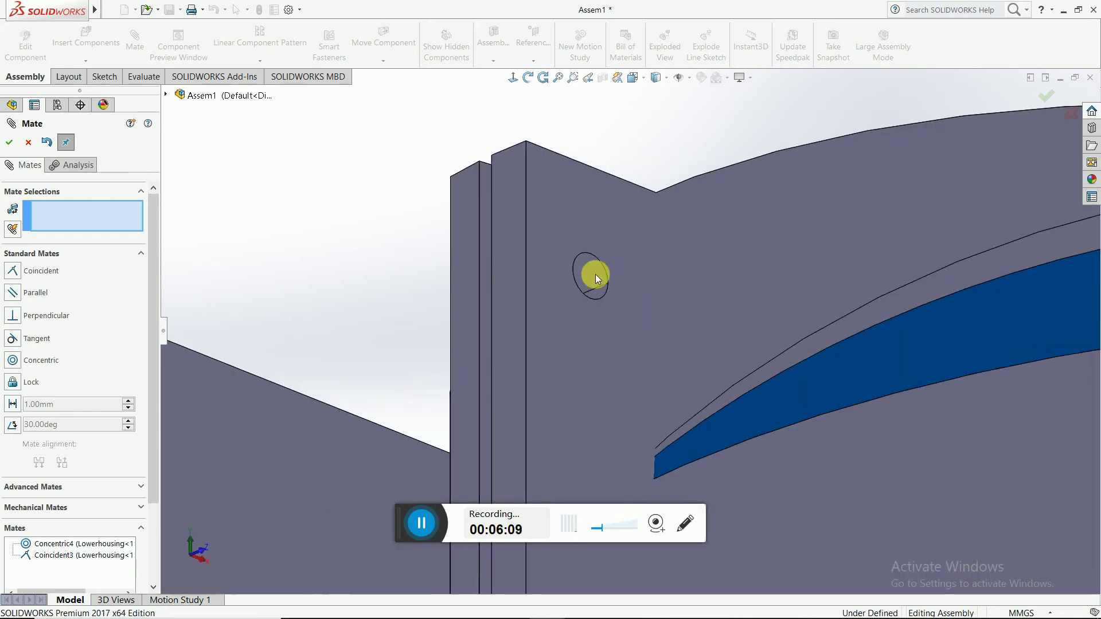
{"action": "left_click", "coordinate": [588, 274]}
{"action": "middle_click_drag", "start_coordinate": [363, 266], "coordinate": [484, 275]}
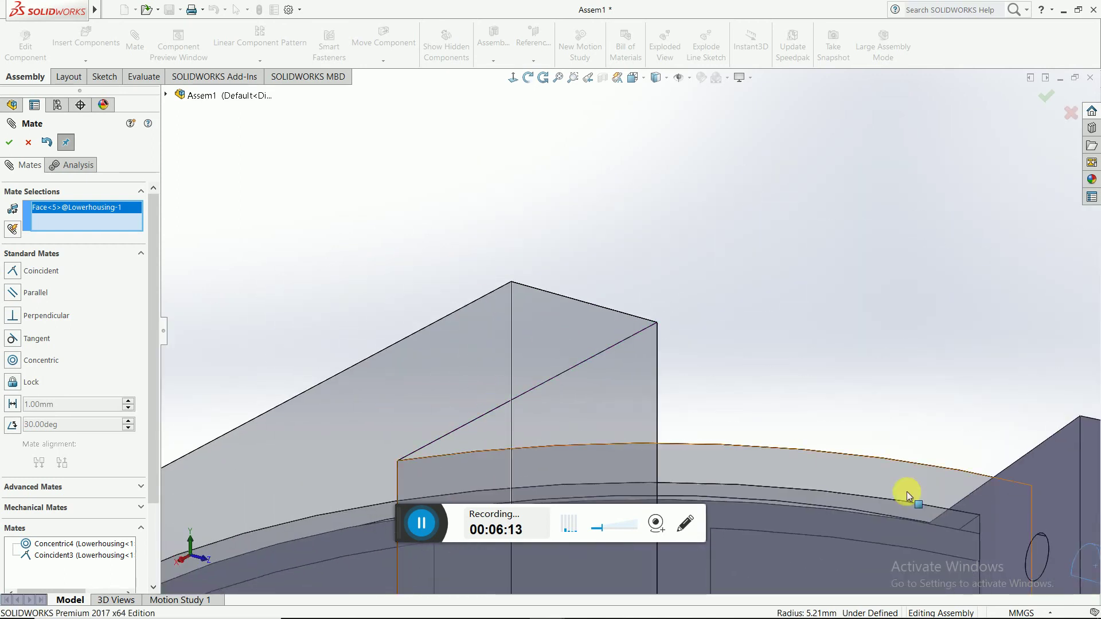
{"action": "left_click", "coordinate": [1034, 553]}
{"action": "scroll", "coordinate": [917, 375], "scroll_direction": "up", "scroll_amount": 3}
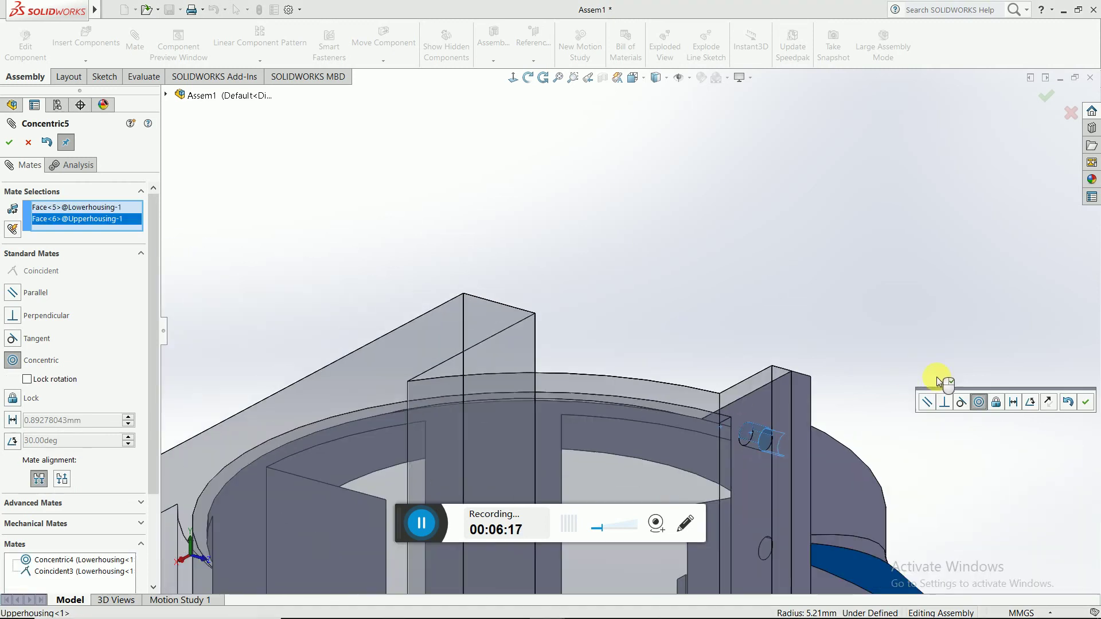
{"action": "key", "text": "Return"}
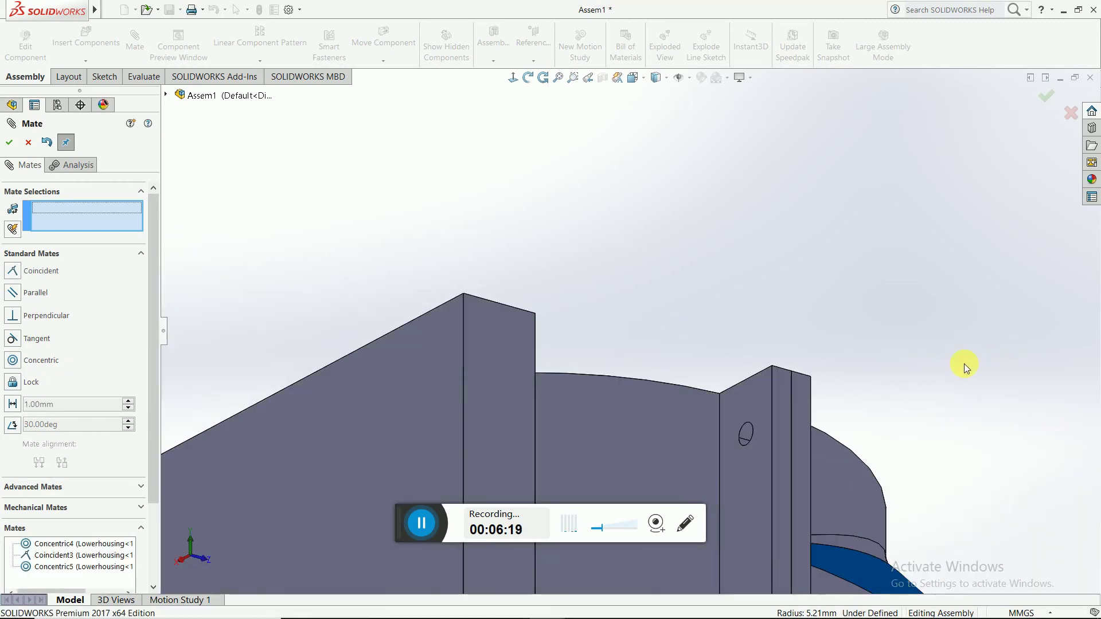
{"action": "scroll", "coordinate": [966, 364], "scroll_direction": "up", "scroll_amount": 2}
{"action": "scroll", "coordinate": [876, 423], "scroll_direction": "up", "scroll_amount": 2}
{"action": "scroll", "coordinate": [860, 439], "scroll_direction": "up", "scroll_amount": 3}
{"action": "mouse_move", "coordinate": [834, 458]}
{"action": "middle_mouse_down"}
{"action": "mouse_move", "coordinate": [562, 343]}
{"action": "mouse_move", "coordinate": [612, 393]}
{"action": "mouse_move", "coordinate": [806, 284]}
{"action": "mouse_move", "coordinate": [813, 357]}
{"action": "middle_mouse_up"}
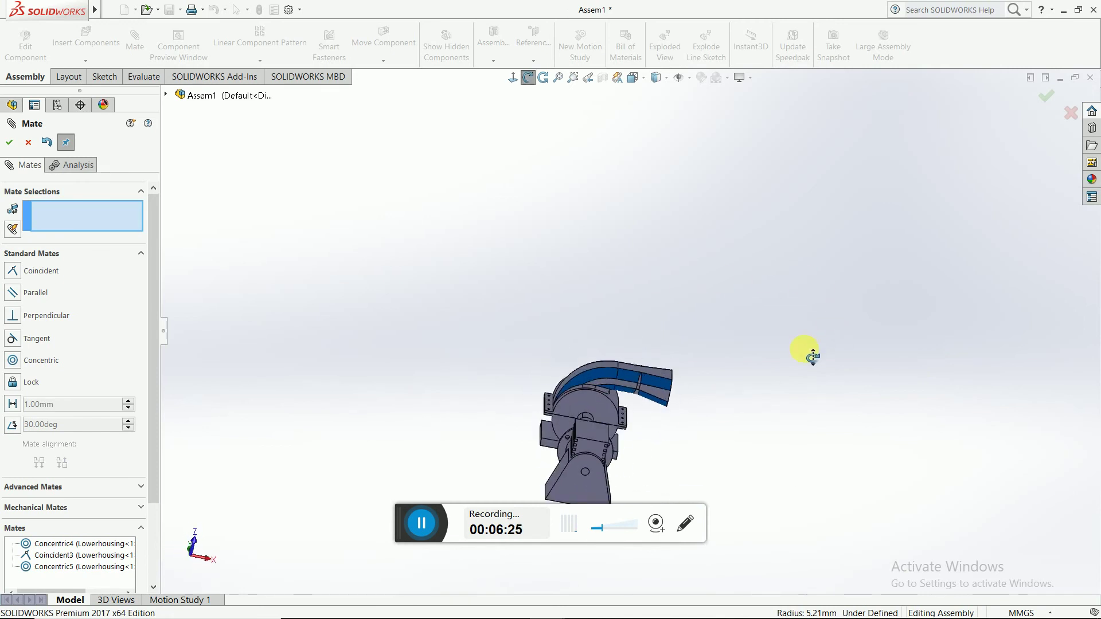
Zoom to fit and inspect the mated housings from above, then close the Mate command.
{"action": "left_click", "coordinate": [558, 79]}
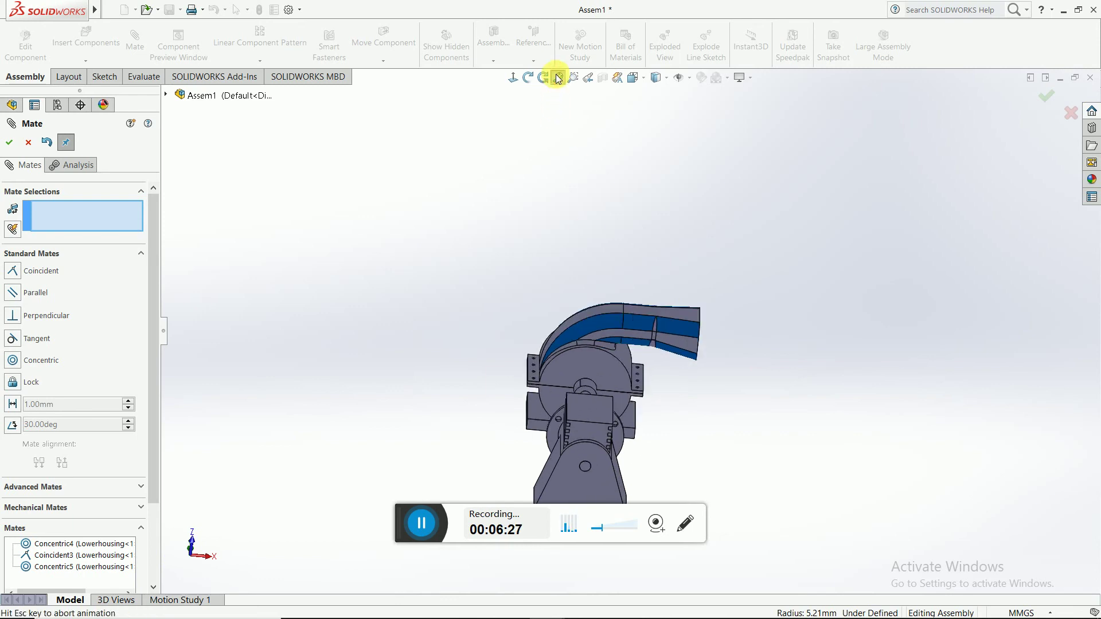
{"action": "mouse_move", "coordinate": [762, 391]}
{"action": "middle_mouse_down"}
{"action": "mouse_move", "coordinate": [656, 432]}
{"action": "mouse_move", "coordinate": [730, 310]}
{"action": "mouse_move", "coordinate": [740, 385]}
{"action": "mouse_move", "coordinate": [730, 459]}
{"action": "mouse_move", "coordinate": [832, 304]}
{"action": "middle_mouse_up"}
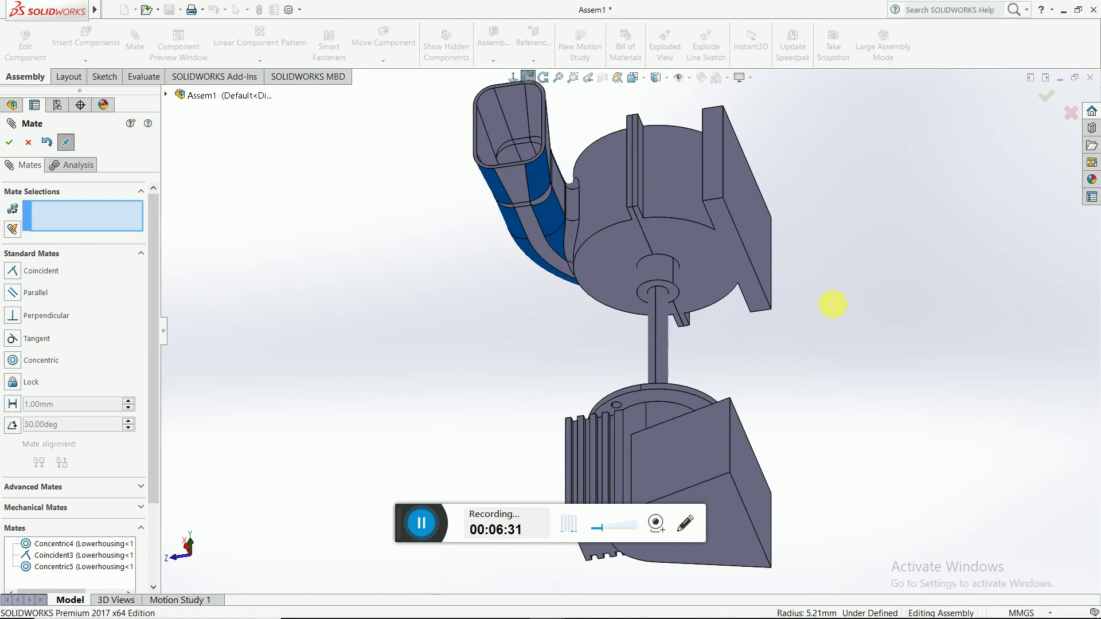
{"action": "mouse_move", "coordinate": [858, 137]}
{"action": "middle_mouse_down"}
{"action": "mouse_move", "coordinate": [848, 324]}
{"action": "mouse_move", "coordinate": [917, 433]}
{"action": "mouse_move", "coordinate": [1007, 183]}
{"action": "middle_mouse_up"}
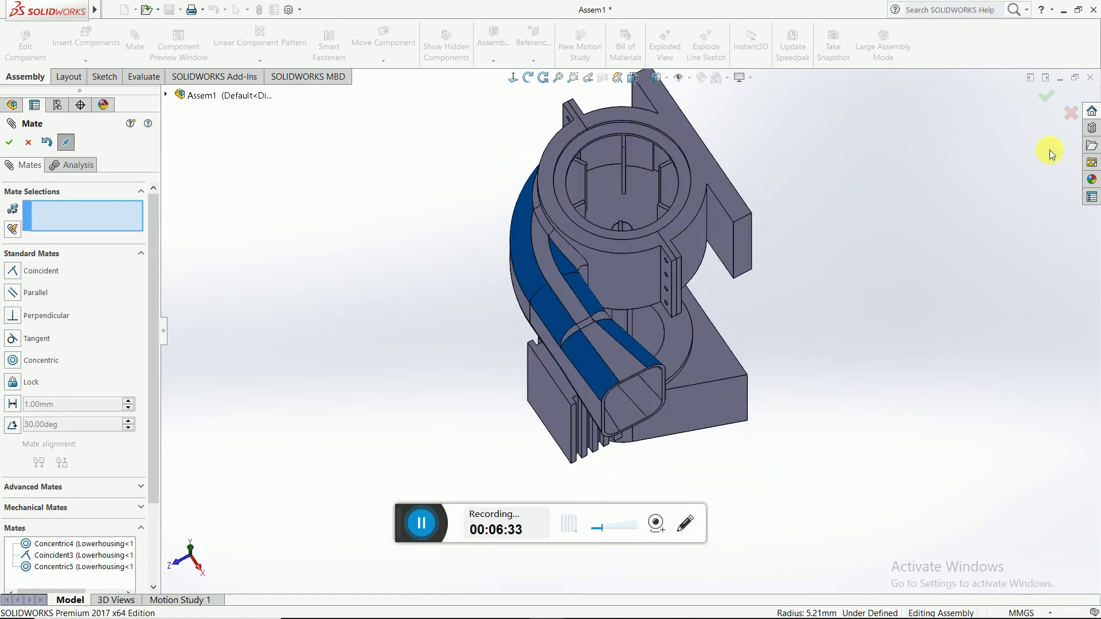
{"action": "key", "text": "Escape"}
Look over the assembly from below, then switch to the Motion Study 1 timeline.
{"action": "mouse_move", "coordinate": [460, 208]}
{"action": "middle_mouse_down"}
{"action": "mouse_move", "coordinate": [549, 171]}
{"action": "mouse_move", "coordinate": [523, 73]}
{"action": "mouse_move", "coordinate": [566, 19]}
{"action": "middle_mouse_up"}
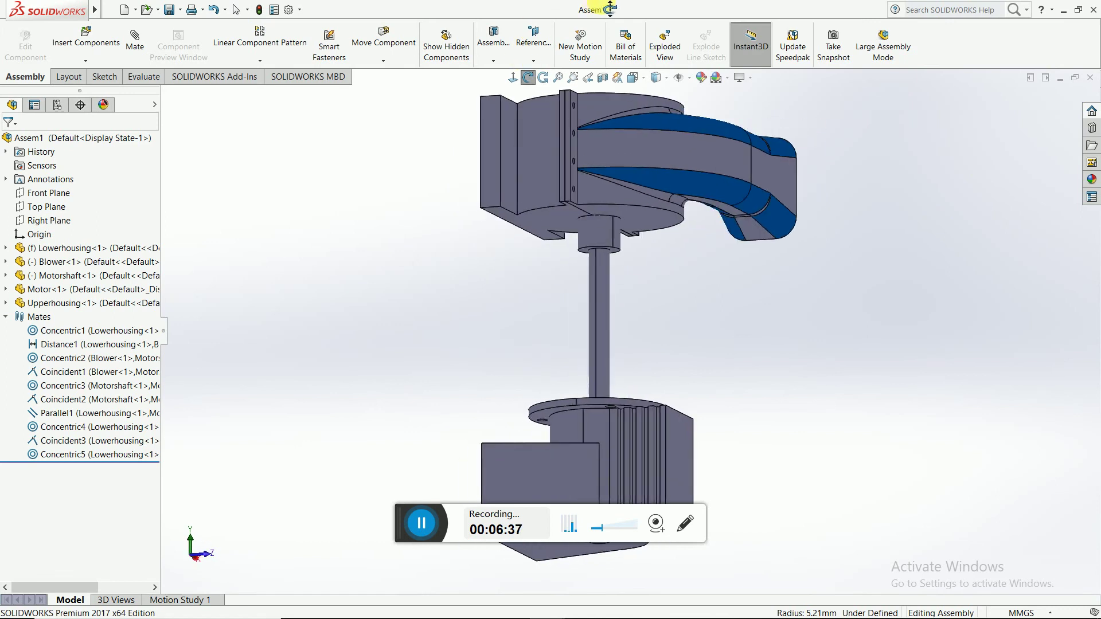
{"action": "mouse_move", "coordinate": [808, 469]}
{"action": "middle_mouse_down"}
{"action": "mouse_move", "coordinate": [723, 339]}
{"action": "mouse_move", "coordinate": [768, 352]}
{"action": "mouse_move", "coordinate": [744, 434]}
{"action": "mouse_move", "coordinate": [830, 432]}
{"action": "mouse_move", "coordinate": [878, 412]}
{"action": "middle_mouse_up"}
{"action": "left_click_drag", "start_coordinate": [865, 407], "coordinate": [716, 446]}
{"action": "key", "text": "Escape"}
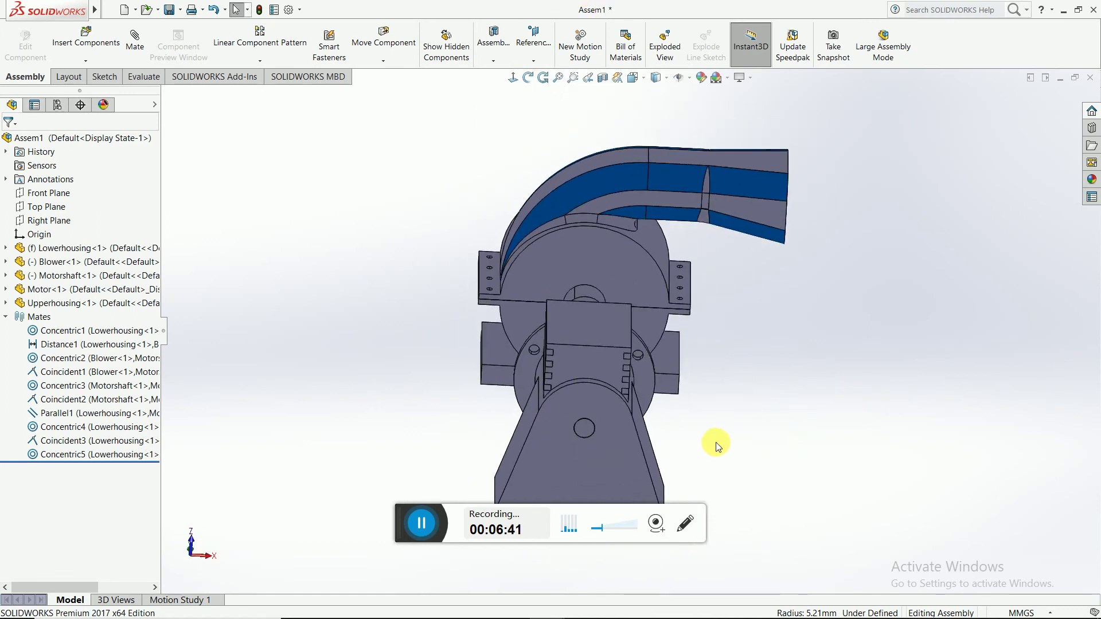
{"action": "left_click", "coordinate": [182, 602]}
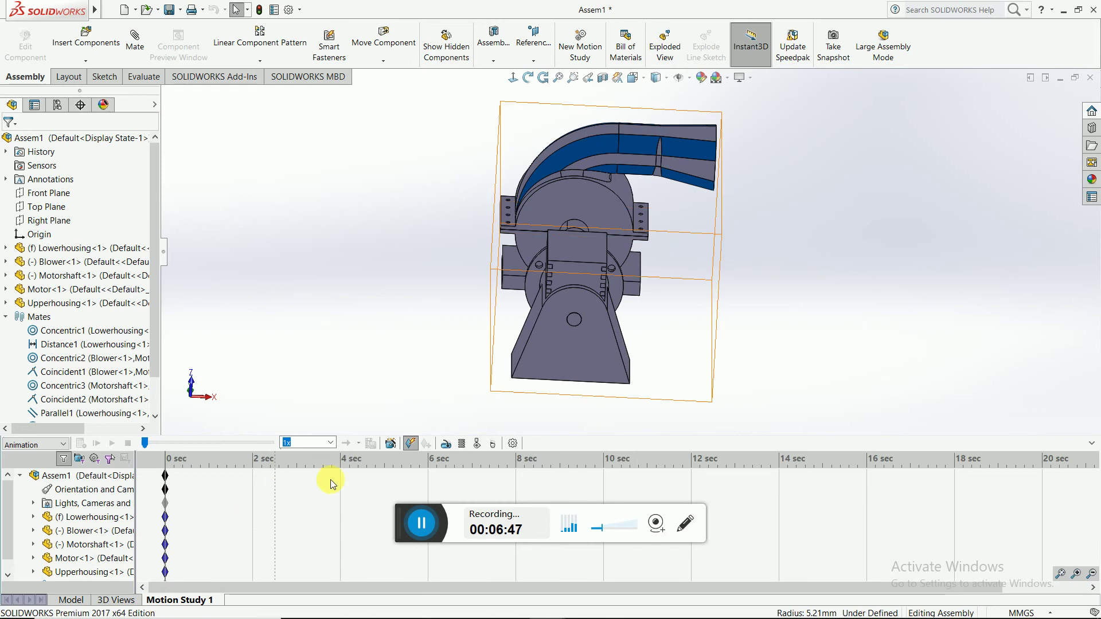
Create a 10-second Animation Wizard rotation: two clockwise turns about the Y-axis, then play it.
{"action": "left_click", "coordinate": [390, 445]}
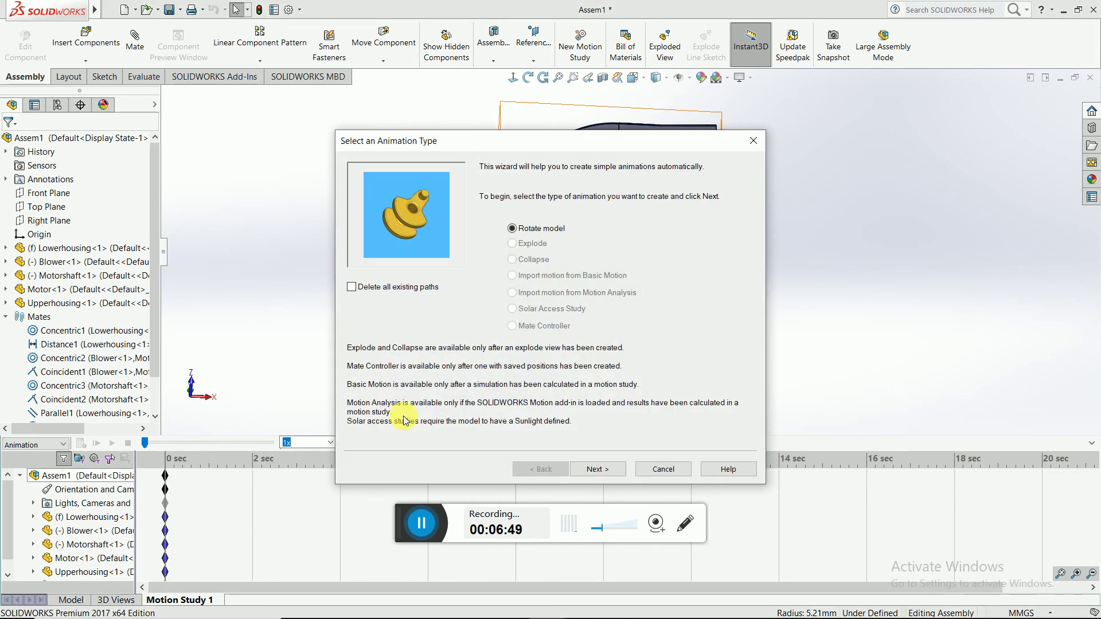
{"action": "left_click", "coordinate": [610, 470]}
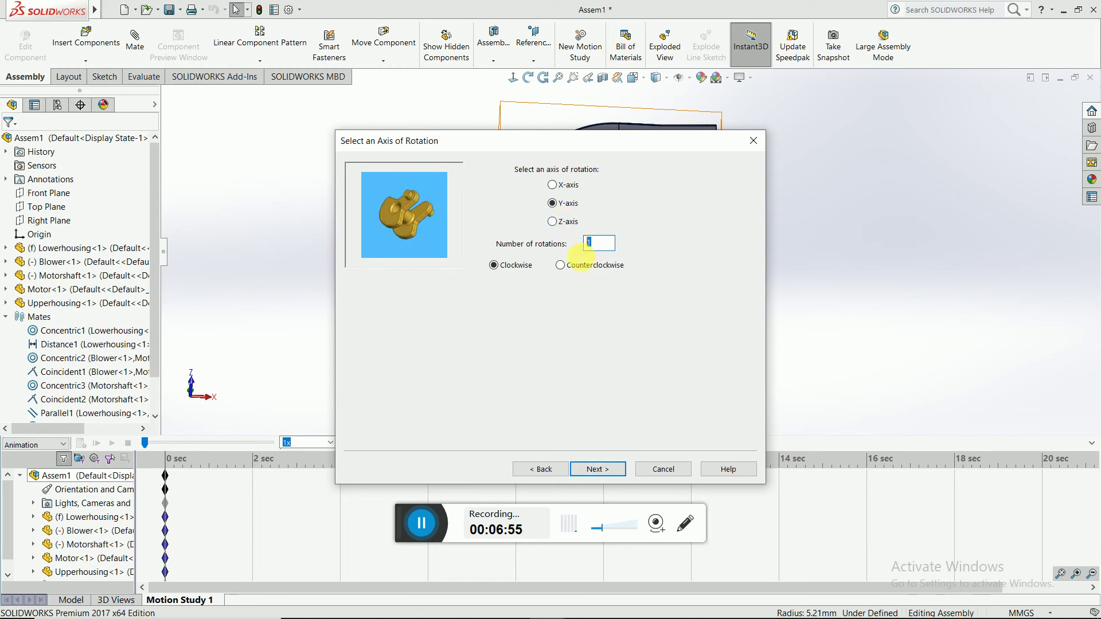
{"action": "left_click", "coordinate": [602, 471]}
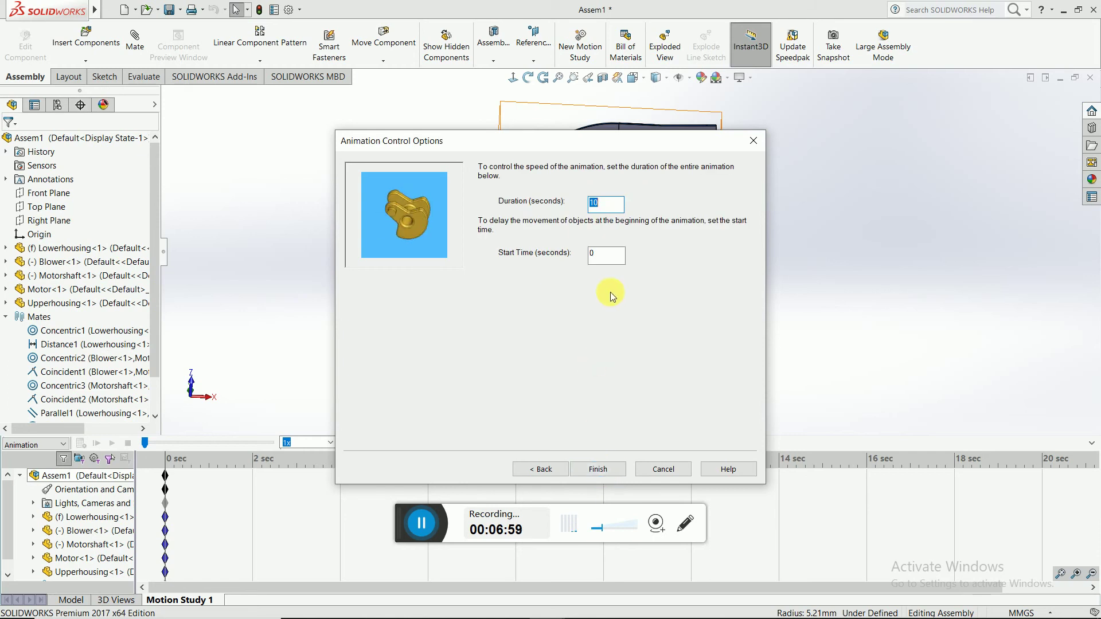
{"action": "left_click", "coordinate": [598, 469]}
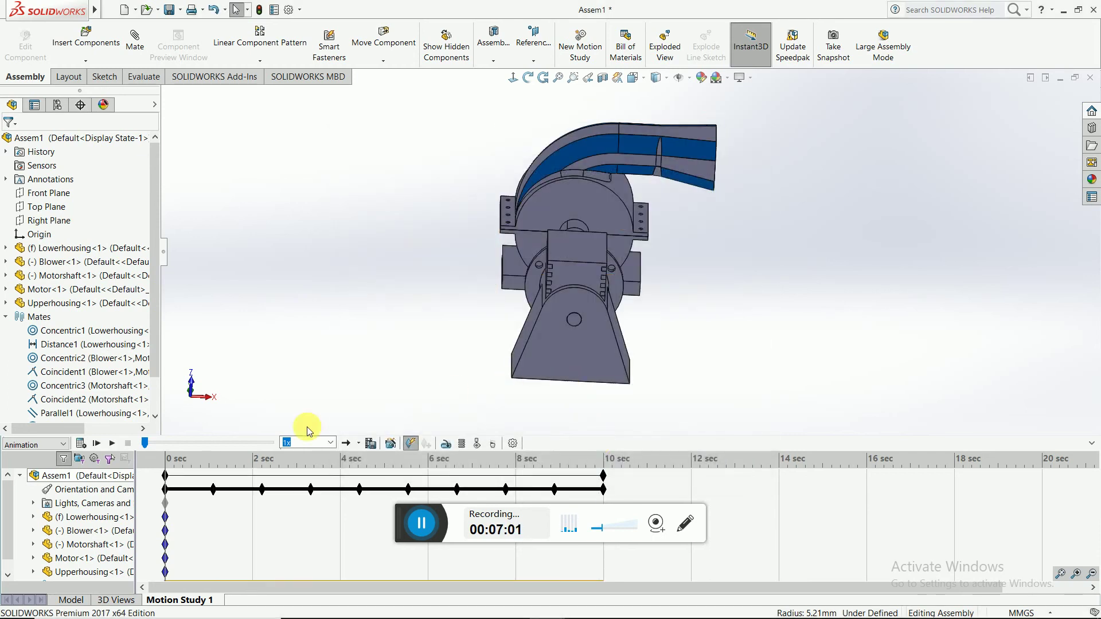
{"action": "left_click", "coordinate": [113, 444]}
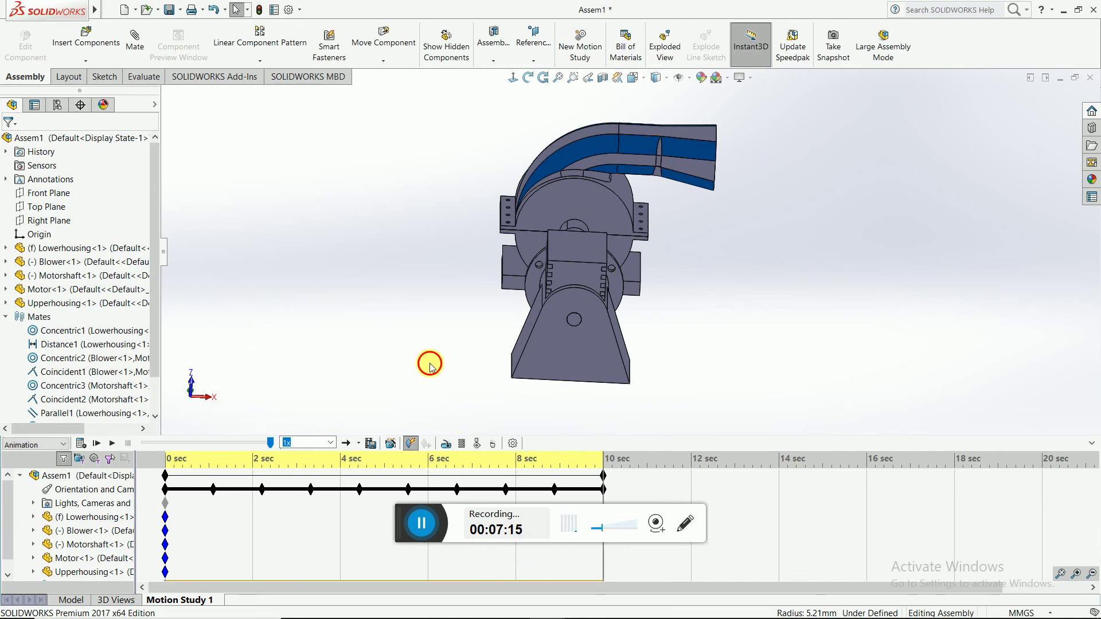
Orbit the blower during playback, then set the view orientation to Front.
{"action": "mouse_move", "coordinate": [699, 376]}
{"action": "middle_mouse_down"}
{"action": "mouse_move", "coordinate": [741, 344]}
{"action": "mouse_move", "coordinate": [720, 346]}
{"action": "middle_mouse_up"}
{"action": "mouse_move", "coordinate": [418, 252]}
{"action": "middle_mouse_down"}
{"action": "mouse_move", "coordinate": [607, 354]}
{"action": "mouse_move", "coordinate": [686, 353]}
{"action": "mouse_move", "coordinate": [520, 373]}
{"action": "mouse_move", "coordinate": [351, 225]}
{"action": "mouse_move", "coordinate": [449, 307]}
{"action": "mouse_move", "coordinate": [466, 355]}
{"action": "middle_mouse_up"}
{"action": "key", "text": "Escape"}
{"action": "left_click", "coordinate": [633, 78]}
{"action": "left_click", "coordinate": [649, 126]}
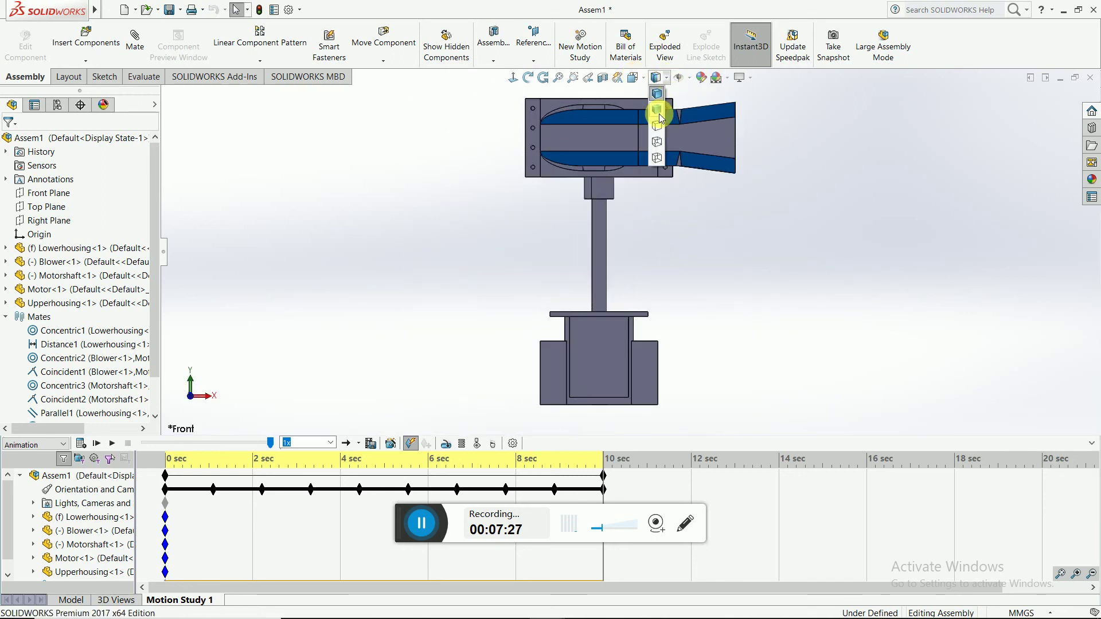
Switch the view orientation to Right, then to Bottom.
{"action": "left_click", "coordinate": [632, 78]}
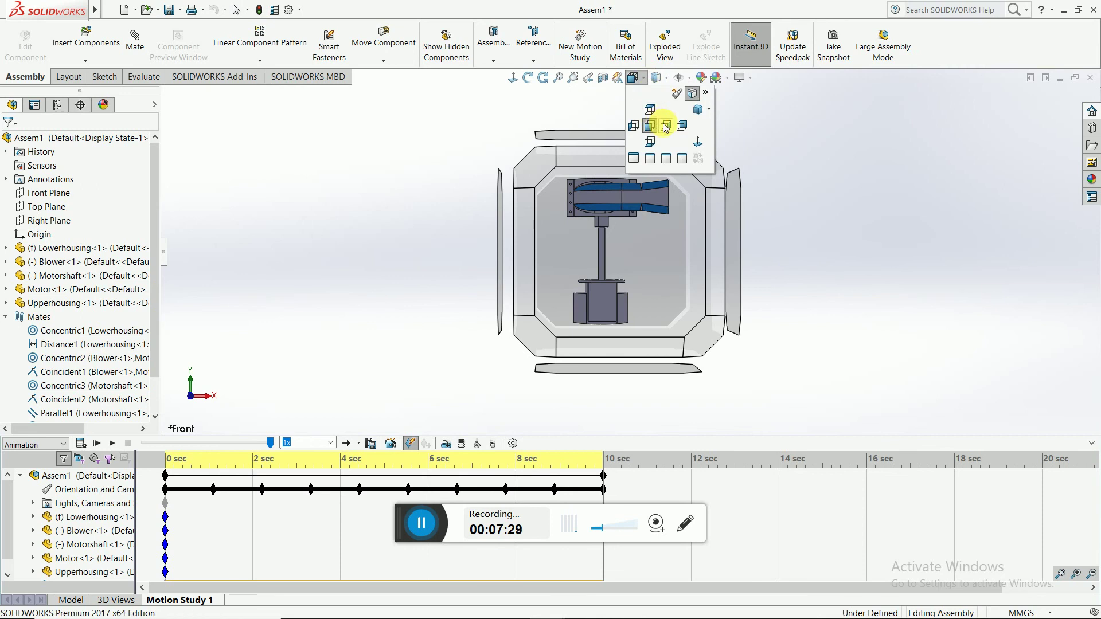
{"action": "left_click", "coordinate": [665, 127]}
{"action": "left_click", "coordinate": [633, 78]}
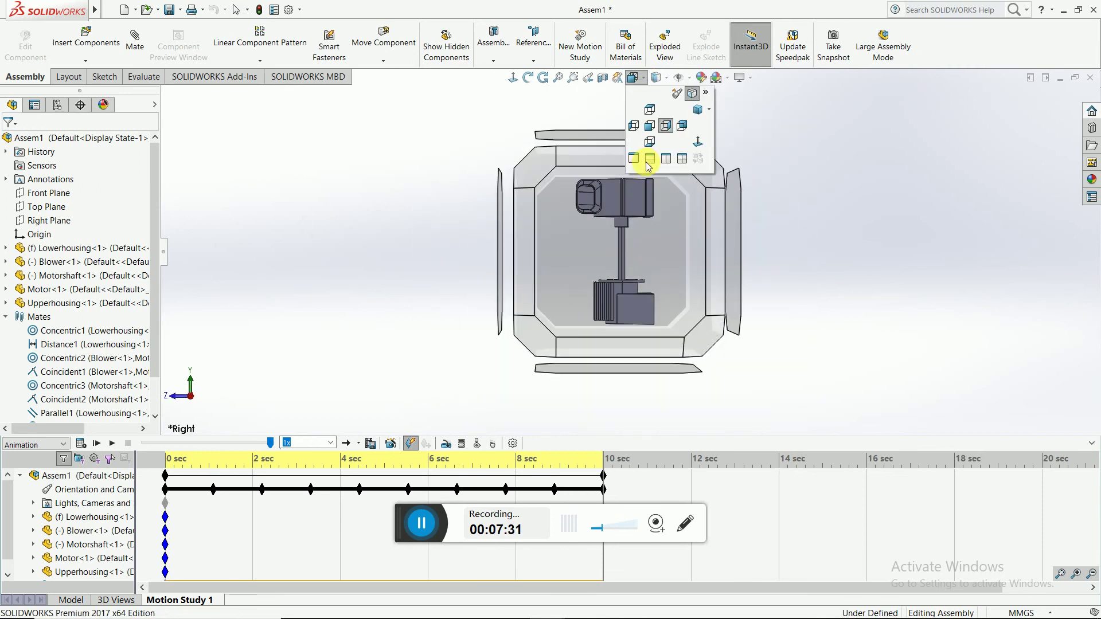
{"action": "left_click", "coordinate": [649, 158]}
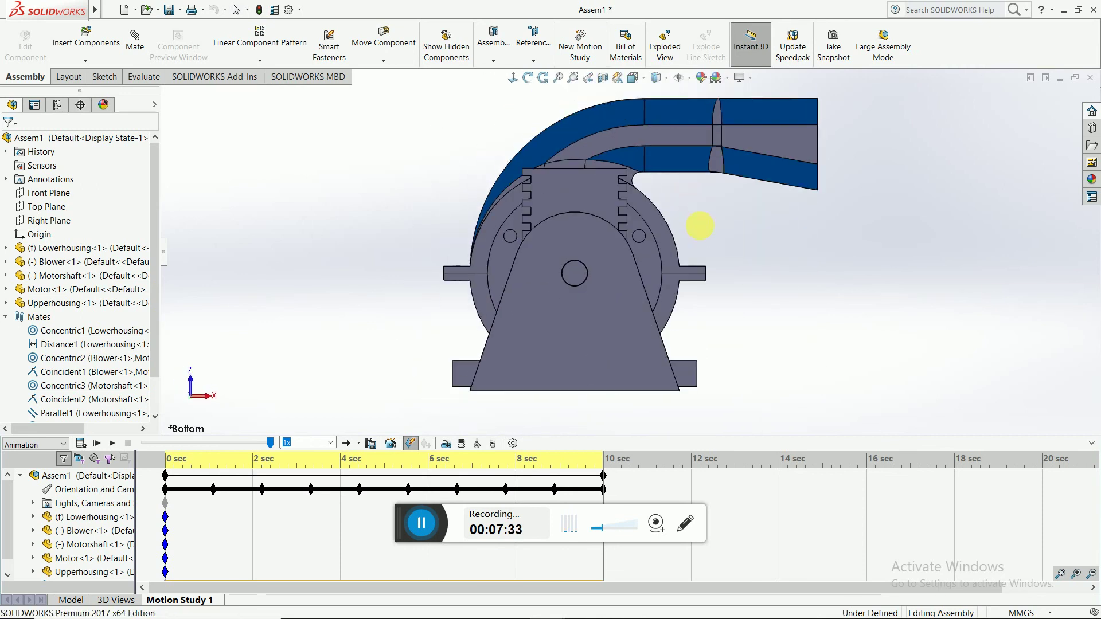
Zoom to fit, orbit to face the housing opening head-on, and zoom in close.
{"action": "mouse_move", "coordinate": [761, 270]}
{"action": "middle_mouse_down"}
{"action": "mouse_move", "coordinate": [662, 313]}
{"action": "mouse_move", "coordinate": [659, 437]}
{"action": "mouse_move", "coordinate": [764, 98]}
{"action": "mouse_move", "coordinate": [782, 386]}
{"action": "mouse_move", "coordinate": [725, 252]}
{"action": "middle_mouse_up"}
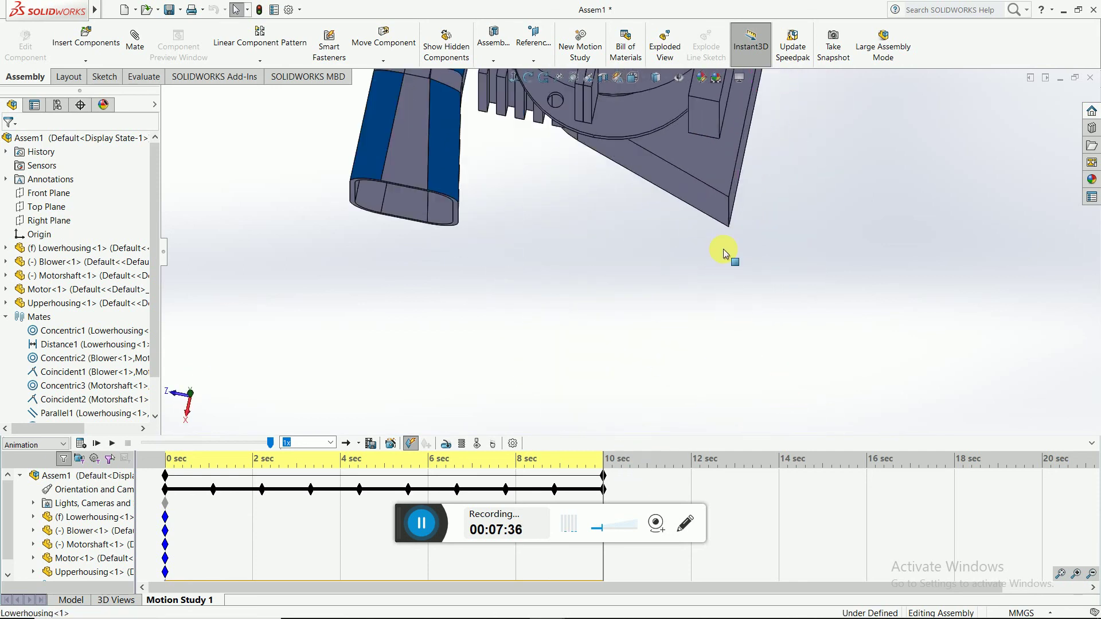
{"action": "left_click", "coordinate": [557, 78]}
{"action": "mouse_move", "coordinate": [749, 142]}
{"action": "left_mouse_down"}
{"action": "mouse_move", "coordinate": [798, 189]}
{"action": "mouse_move", "coordinate": [761, 133]}
{"action": "mouse_move", "coordinate": [769, 103]}
{"action": "mouse_move", "coordinate": [693, 81]}
{"action": "mouse_move", "coordinate": [643, 115]}
{"action": "left_mouse_up"}
{"action": "key", "text": "Escape"}
{"action": "scroll", "coordinate": [644, 171], "scroll_direction": "down", "scroll_amount": 3}
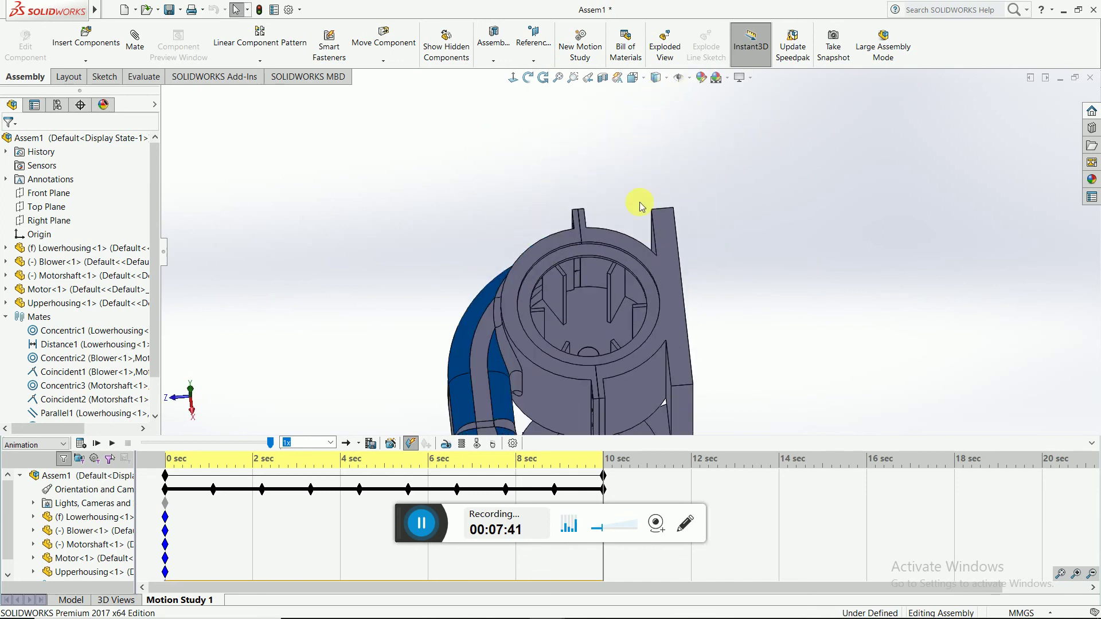
{"action": "scroll", "coordinate": [573, 388], "scroll_direction": "down", "scroll_amount": 2}
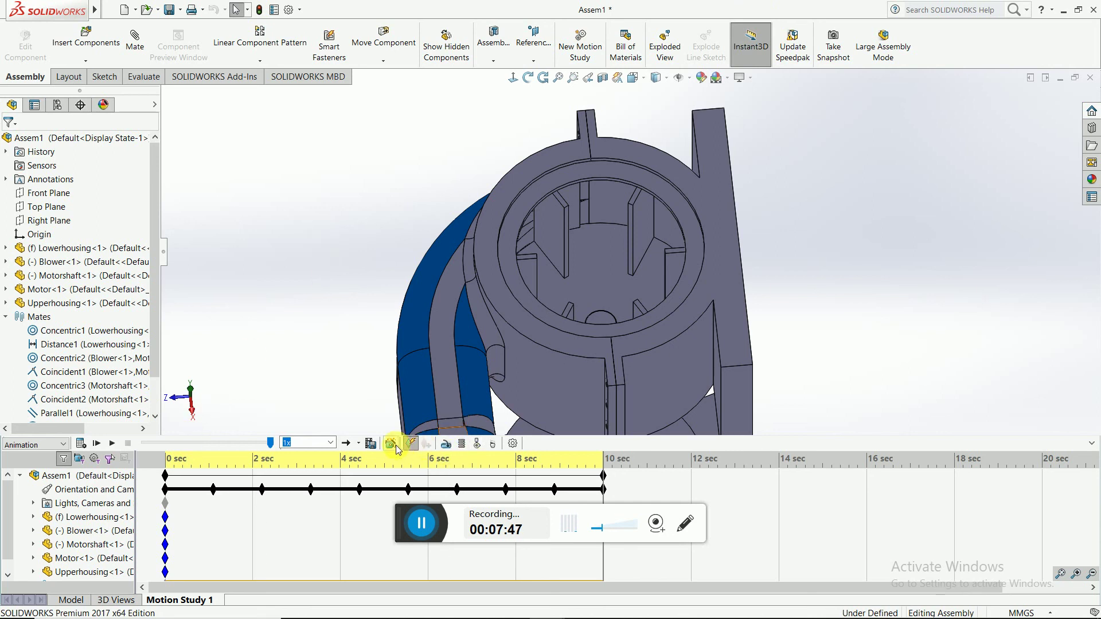
Start a rotary motor, replacing the mistaken blower edge with a motor shaft edge.
{"action": "left_click", "coordinate": [447, 449]}
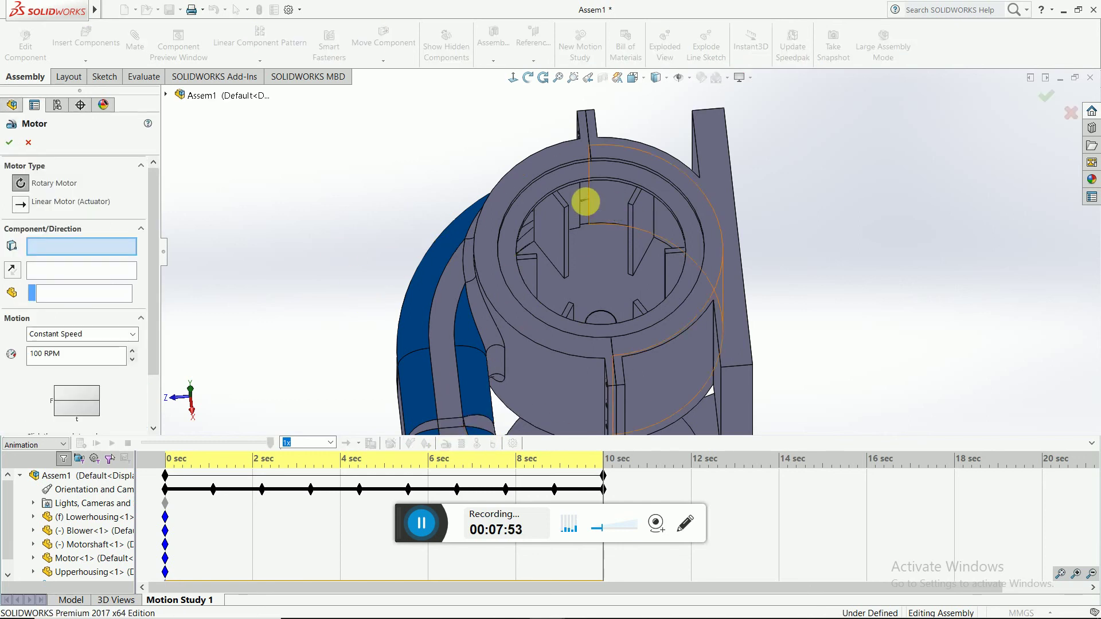
{"action": "left_click", "coordinate": [564, 233]}
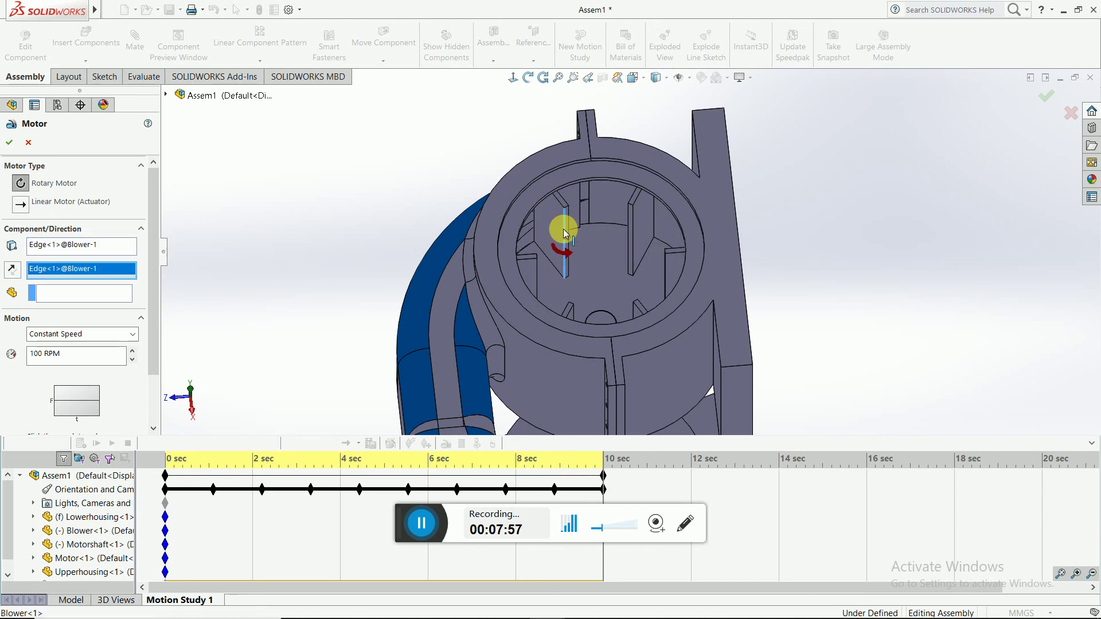
{"action": "right_click", "coordinate": [90, 275]}
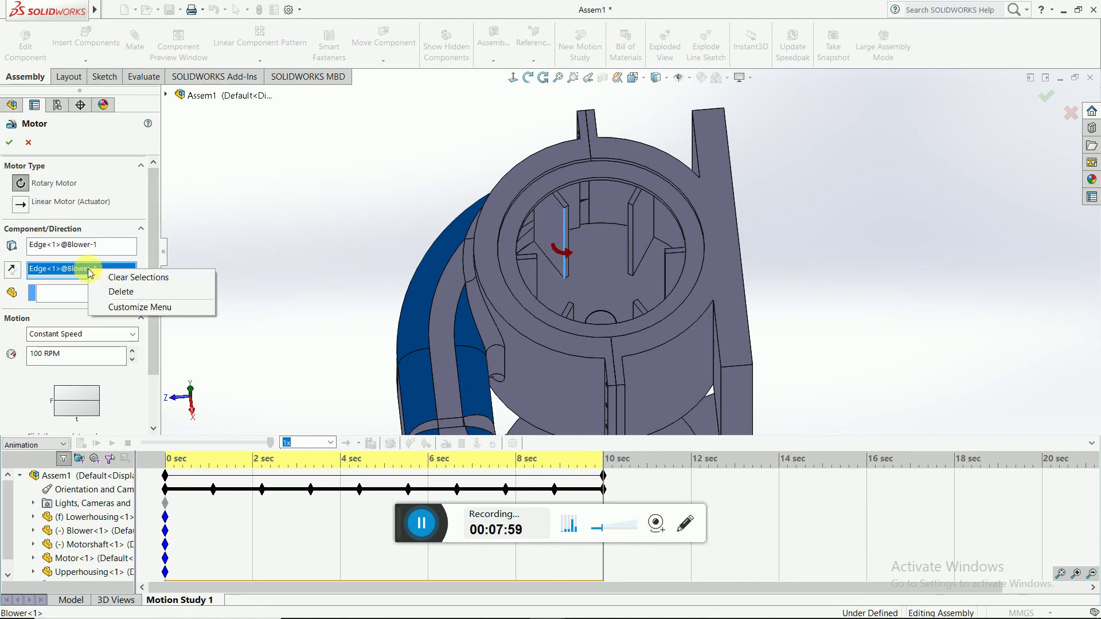
{"action": "left_click", "coordinate": [119, 293]}
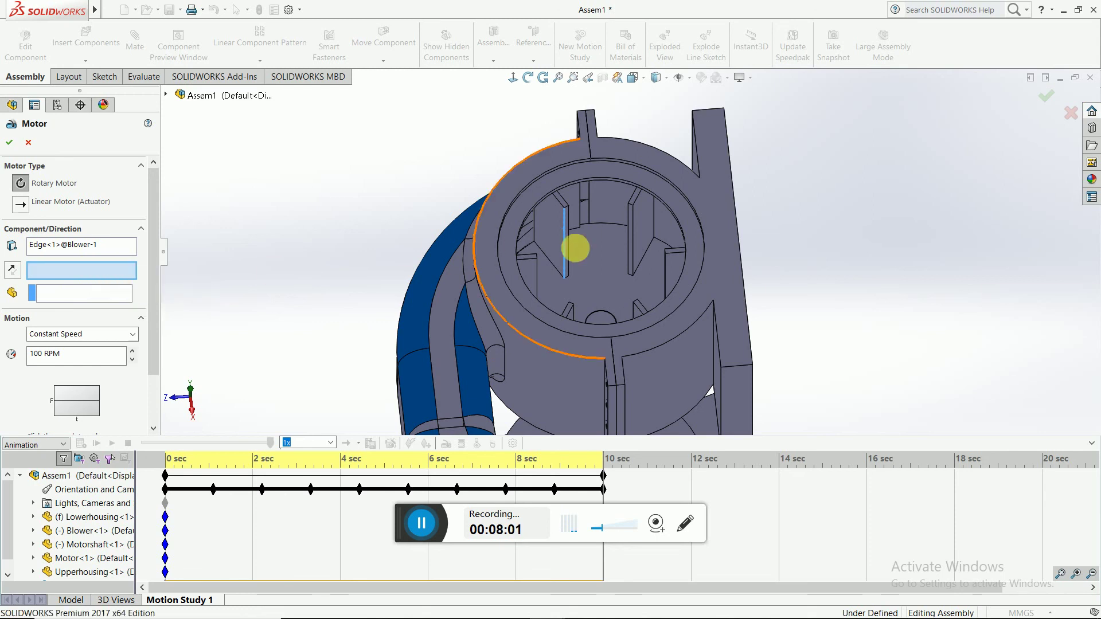
{"action": "left_click", "coordinate": [603, 315]}
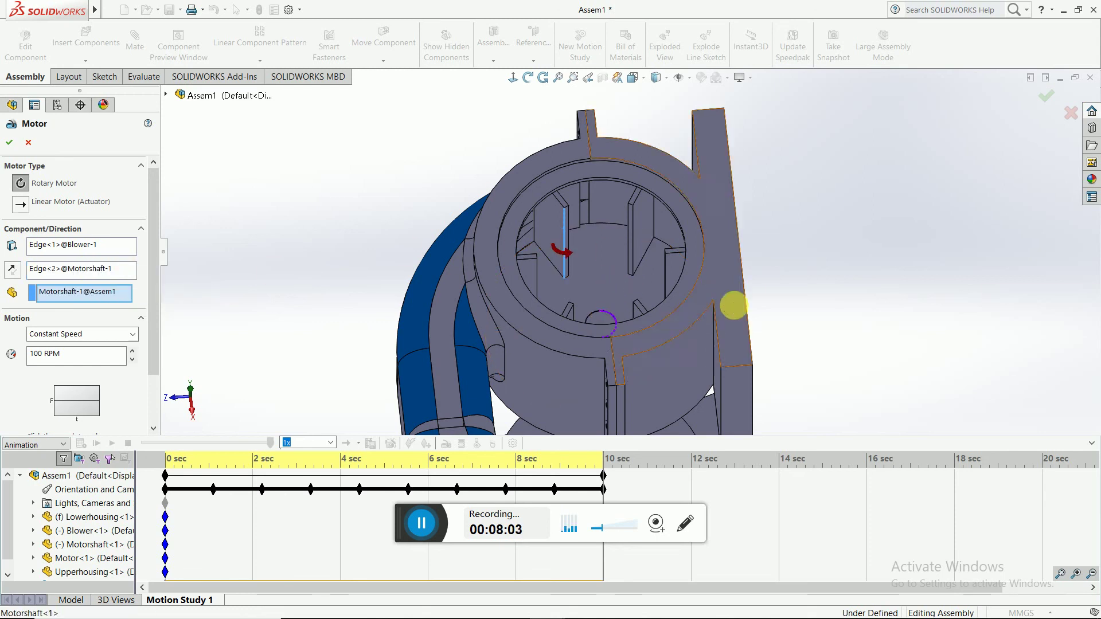
Reselect the Motorshaft face as motor direction and component, accepting RotaryMotor1 at 100 RPM.
{"action": "mouse_move", "coordinate": [833, 299]}
{"action": "middle_mouse_down"}
{"action": "mouse_move", "coordinate": [842, 368]}
{"action": "mouse_move", "coordinate": [848, 229]}
{"action": "middle_mouse_up"}
{"action": "scroll", "coordinate": [814, 261], "scroll_direction": "up", "scroll_amount": 3}
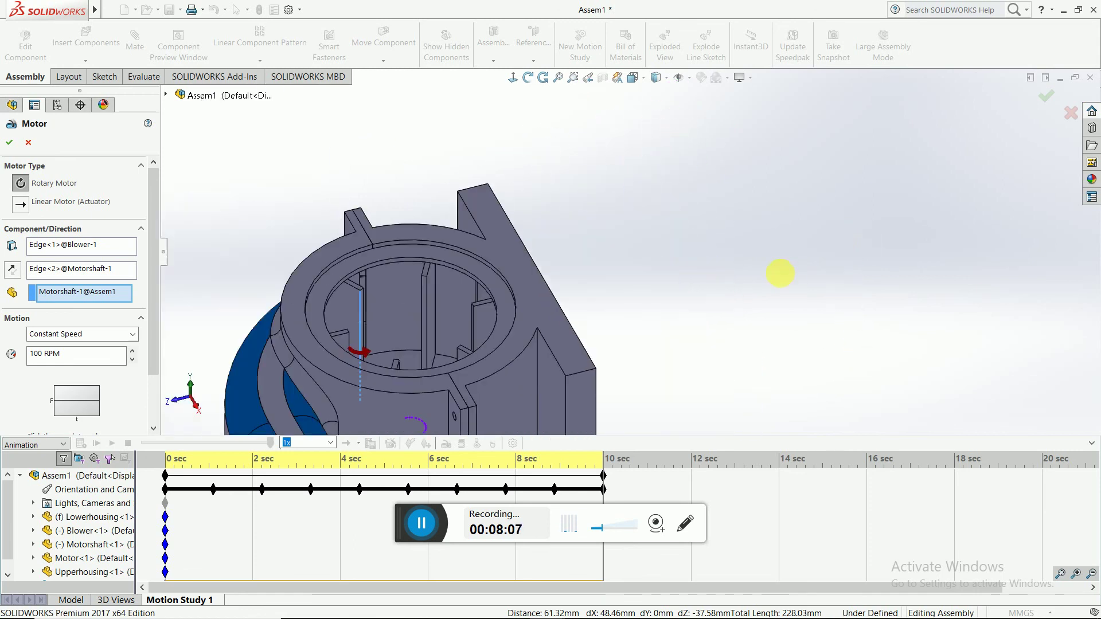
{"action": "scroll", "coordinate": [777, 284], "scroll_direction": "up", "scroll_amount": 2}
{"action": "scroll", "coordinate": [746, 315], "scroll_direction": "up", "scroll_amount": 2}
{"action": "scroll", "coordinate": [619, 298], "scroll_direction": "down", "scroll_amount": 2}
{"action": "scroll", "coordinate": [511, 159], "scroll_direction": "down", "scroll_amount": 3}
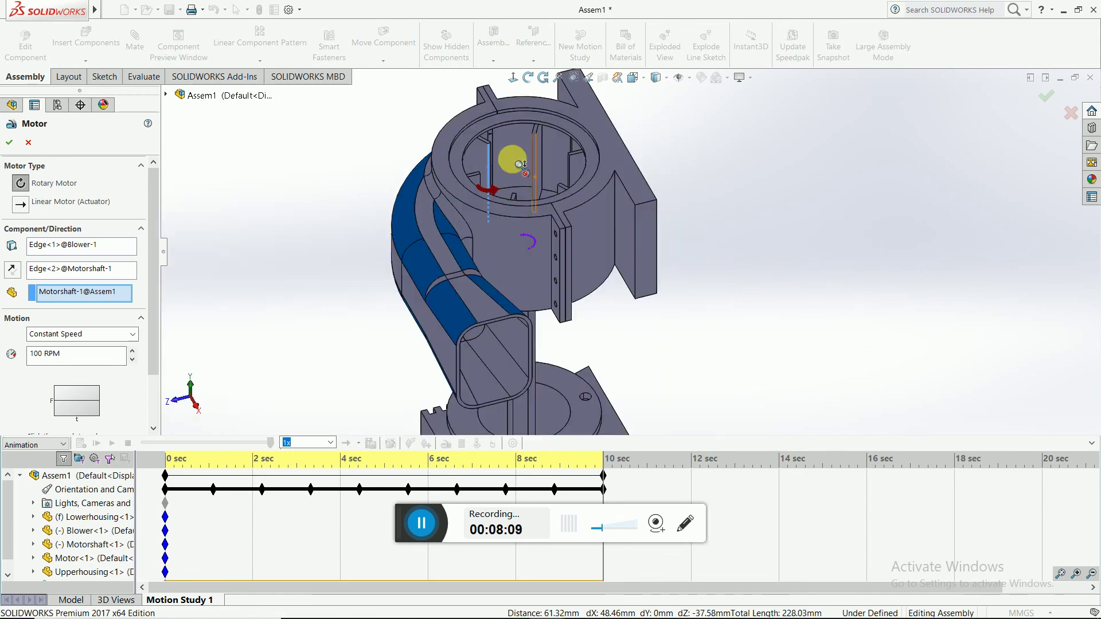
{"action": "scroll", "coordinate": [511, 159], "scroll_direction": "down", "scroll_amount": 2}
{"action": "middle_click_drag", "start_coordinate": [651, 386], "coordinate": [525, 302]}
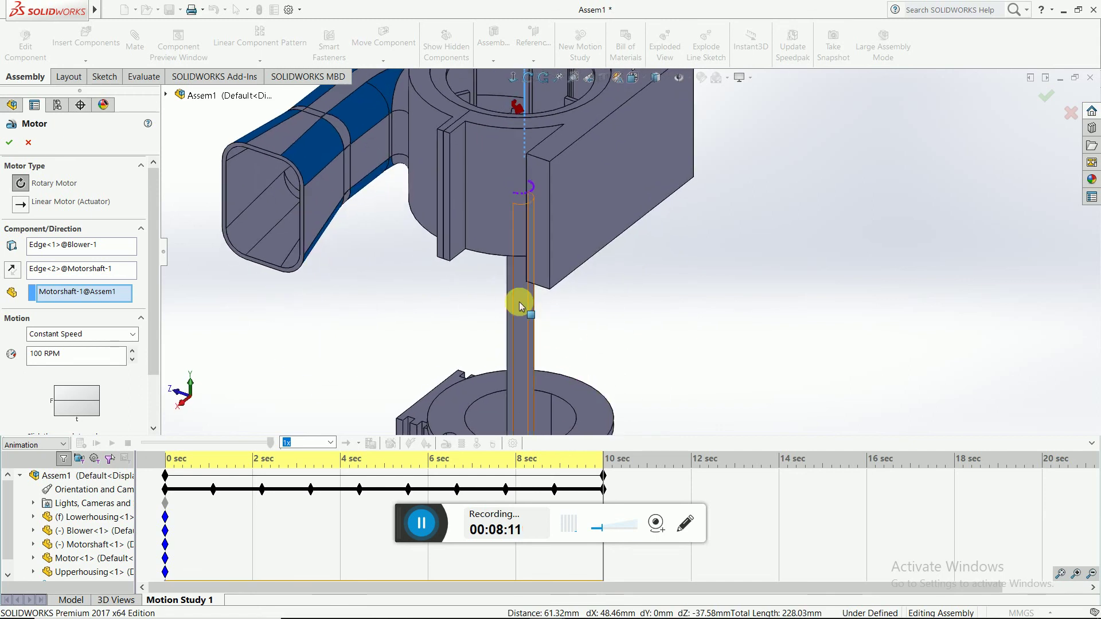
{"action": "right_click", "coordinate": [75, 271]}
{"action": "left_click", "coordinate": [90, 278]}
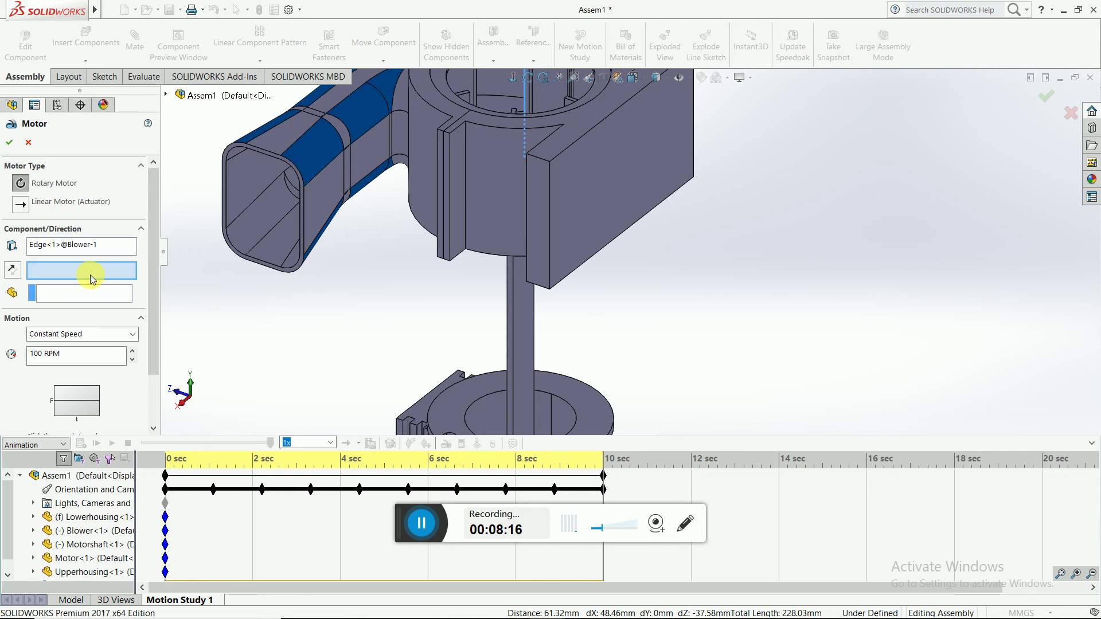
{"action": "left_click", "coordinate": [524, 313]}
{"action": "mouse_move", "coordinate": [440, 297]}
{"action": "middle_mouse_down"}
{"action": "mouse_move", "coordinate": [456, 371]}
{"action": "mouse_move", "coordinate": [456, 319]}
{"action": "middle_mouse_up"}
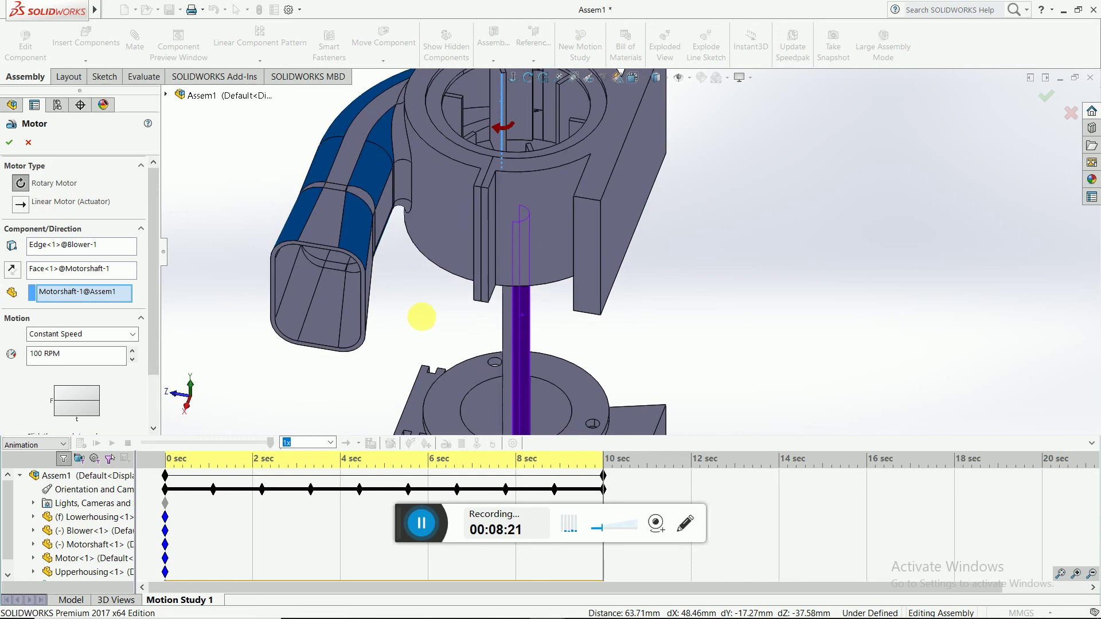
{"action": "left_click", "coordinate": [10, 144]}
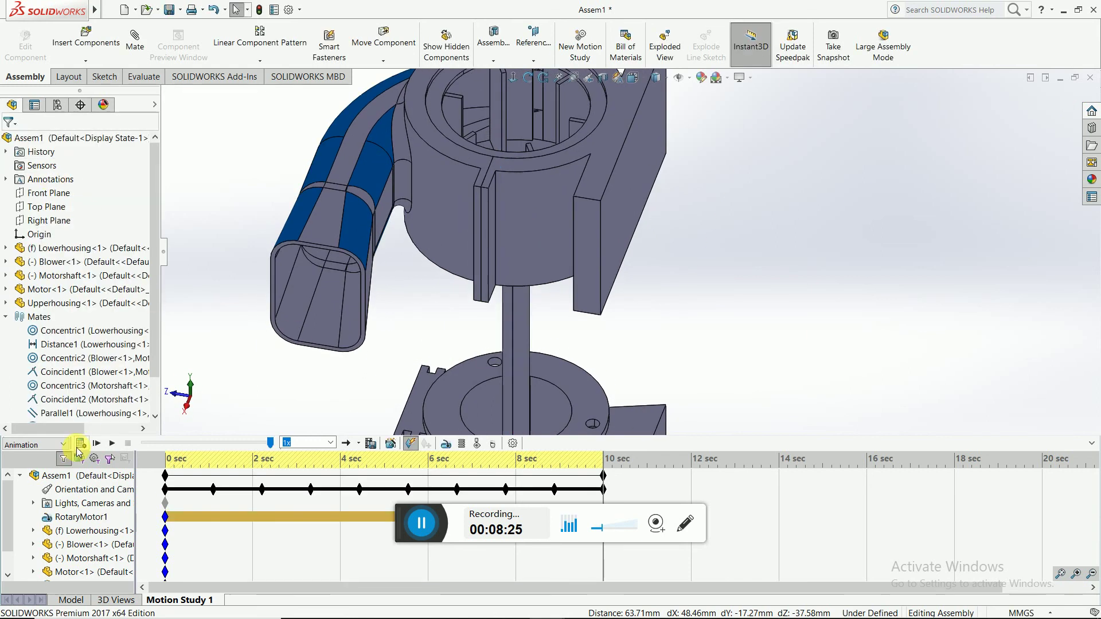
Calculate Motion Study 1 so RotaryMotor1 drives the blower over the 10-second timeline.
{"action": "left_click", "coordinate": [80, 443]}
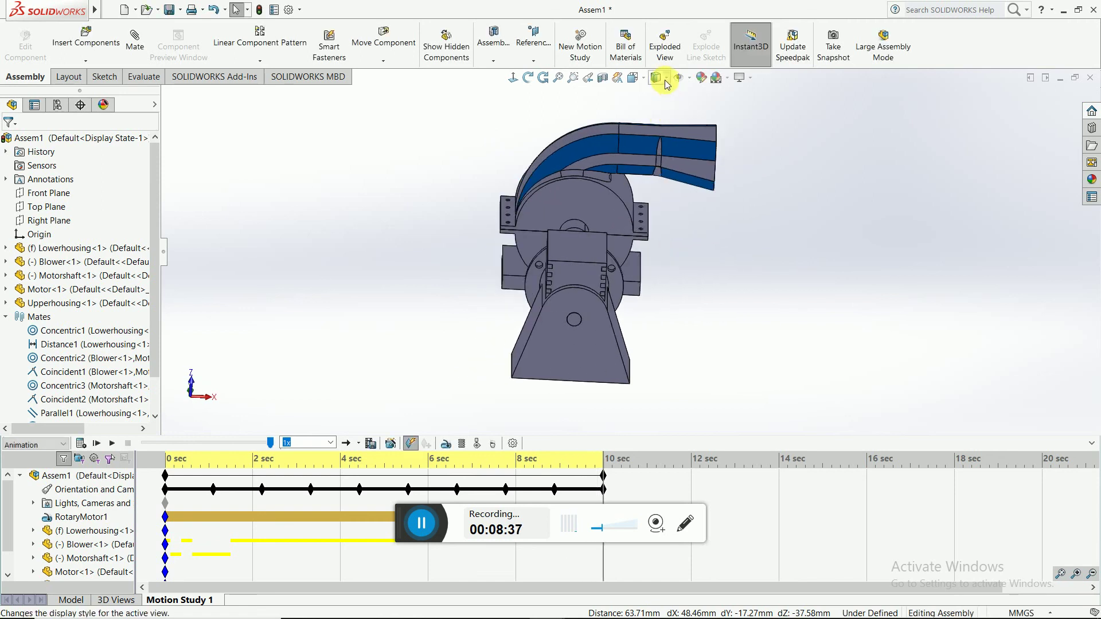
Switch the blower's display style to Hidden Lines Visible.
{"action": "left_click", "coordinate": [691, 80]}
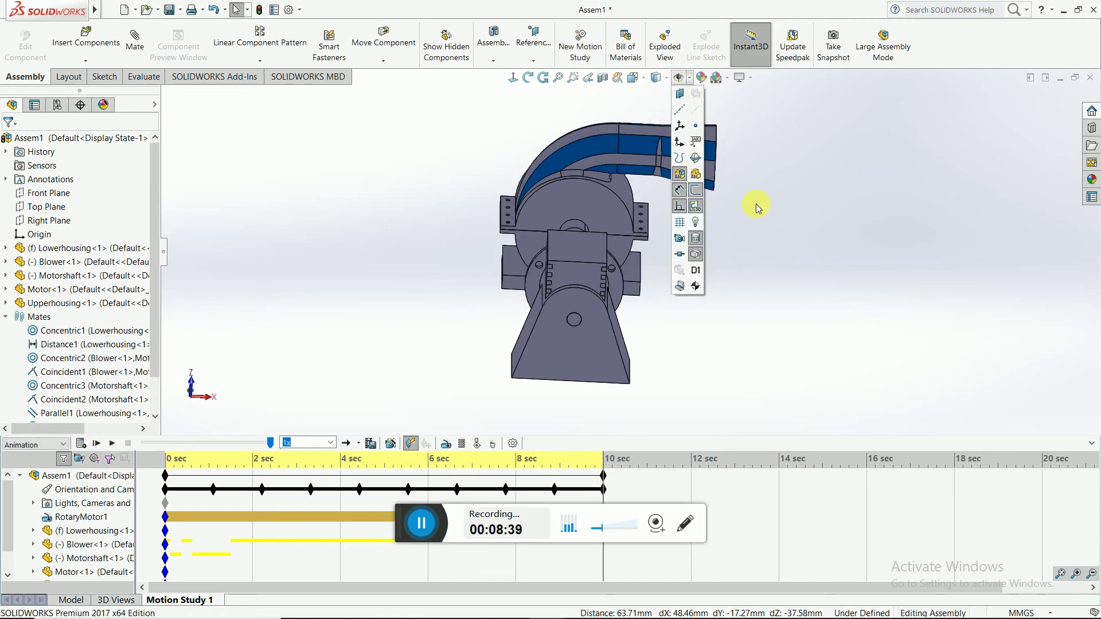
{"action": "left_click", "coordinate": [668, 81]}
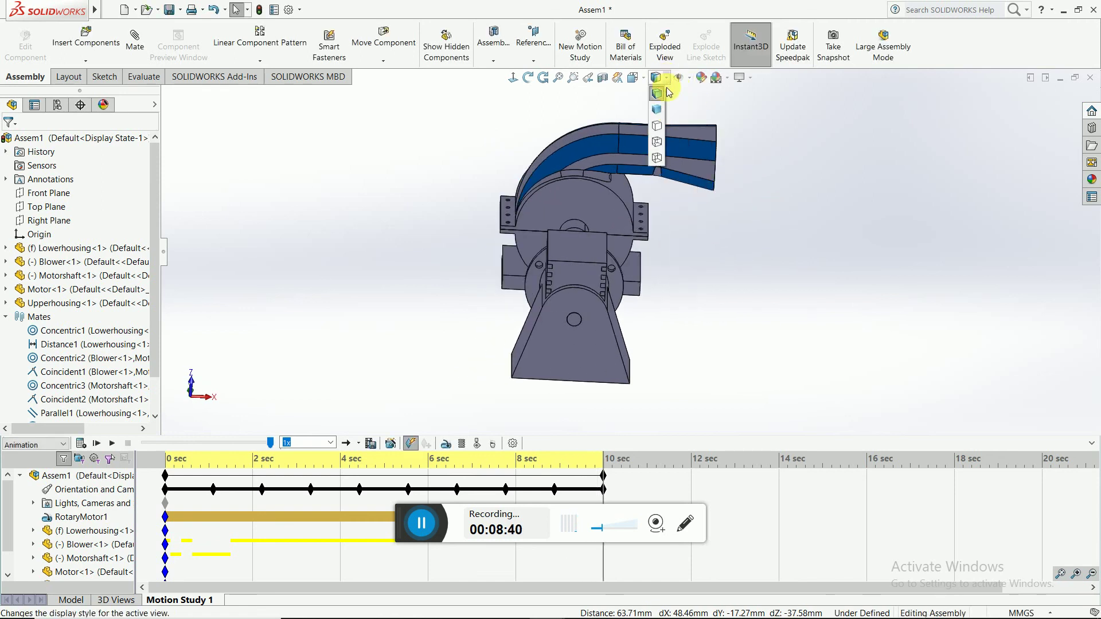
{"action": "left_click", "coordinate": [658, 143]}
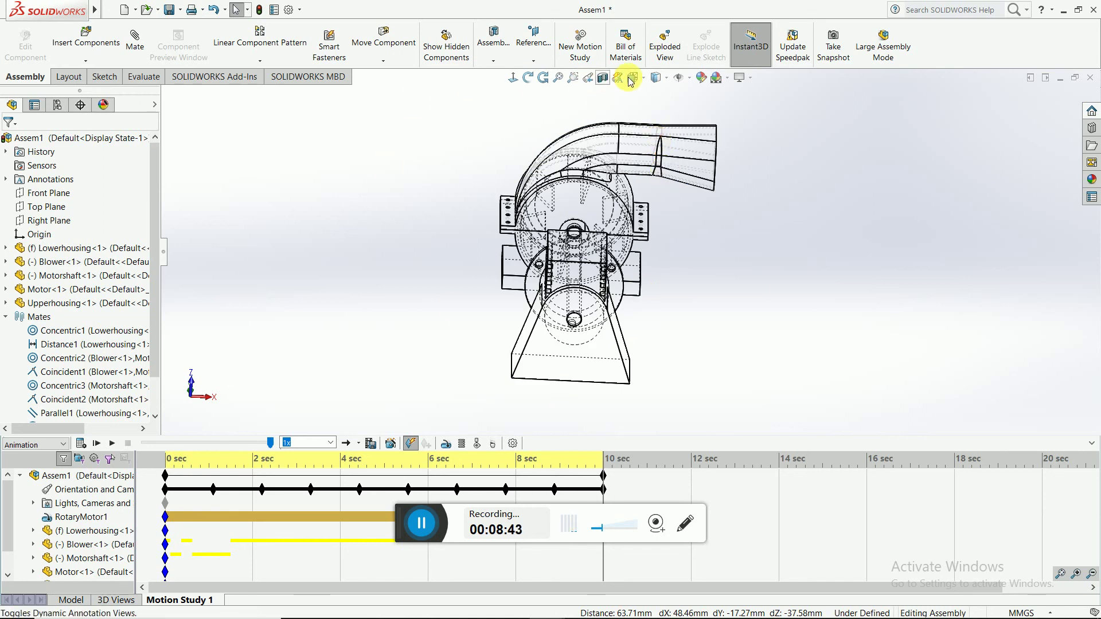
Set the model to the Front view and play Motion Study 1.
{"action": "left_click", "coordinate": [633, 79]}
{"action": "left_click", "coordinate": [650, 129]}
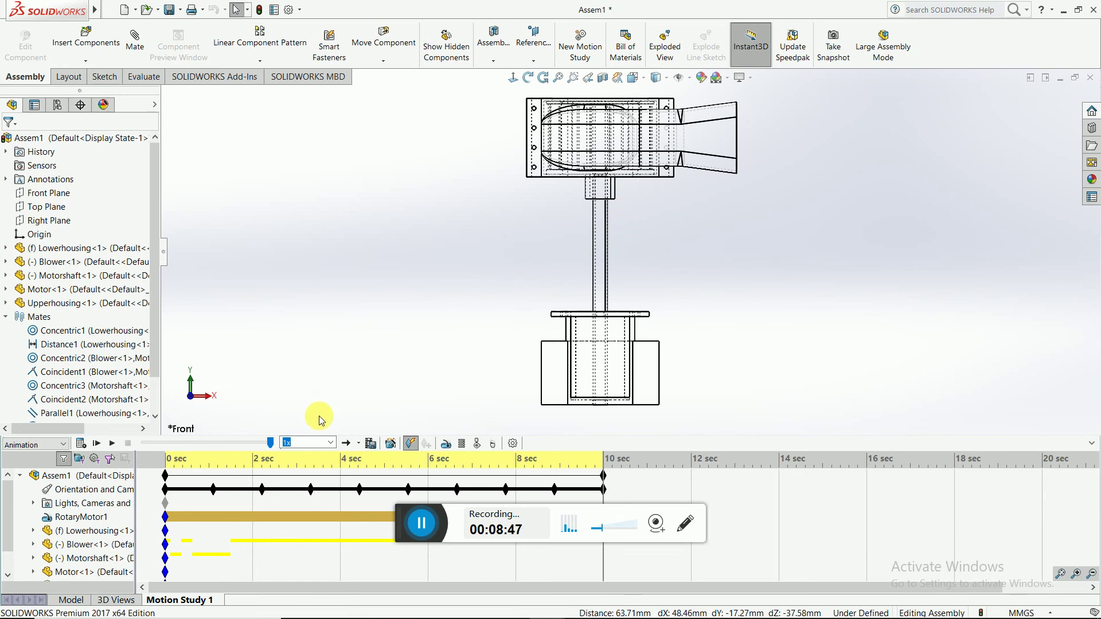
{"action": "left_click", "coordinate": [112, 445]}
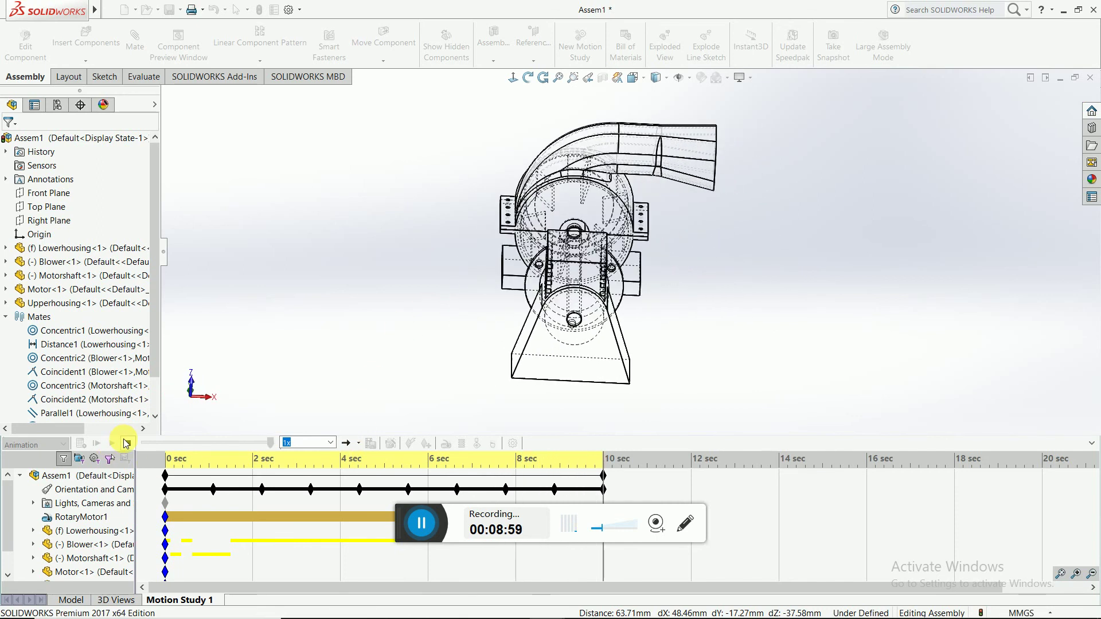
Replace the 0 s orientation key with the blower's current angled view.
{"action": "left_click_drag", "start_coordinate": [218, 472], "coordinate": [185, 491]}
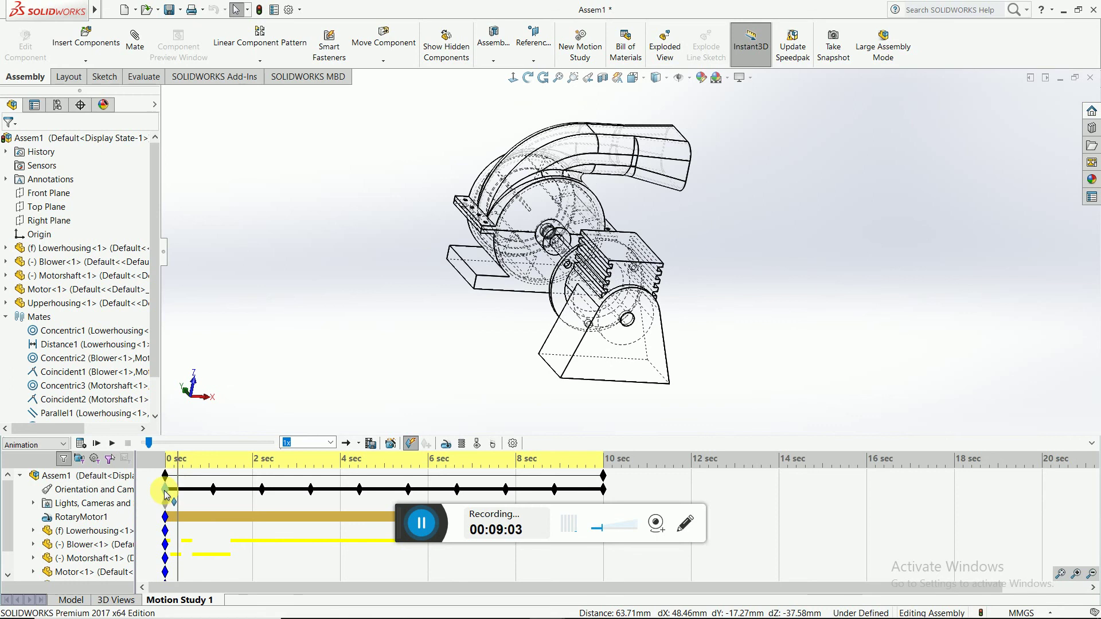
{"action": "right_click", "coordinate": [165, 491]}
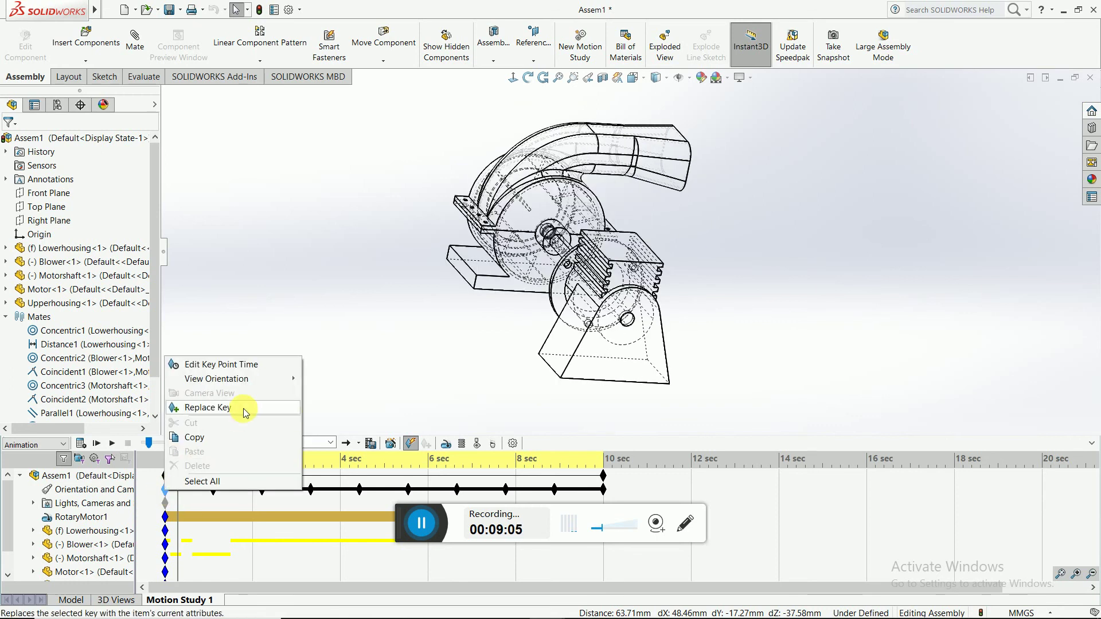
{"action": "left_click", "coordinate": [332, 411]}
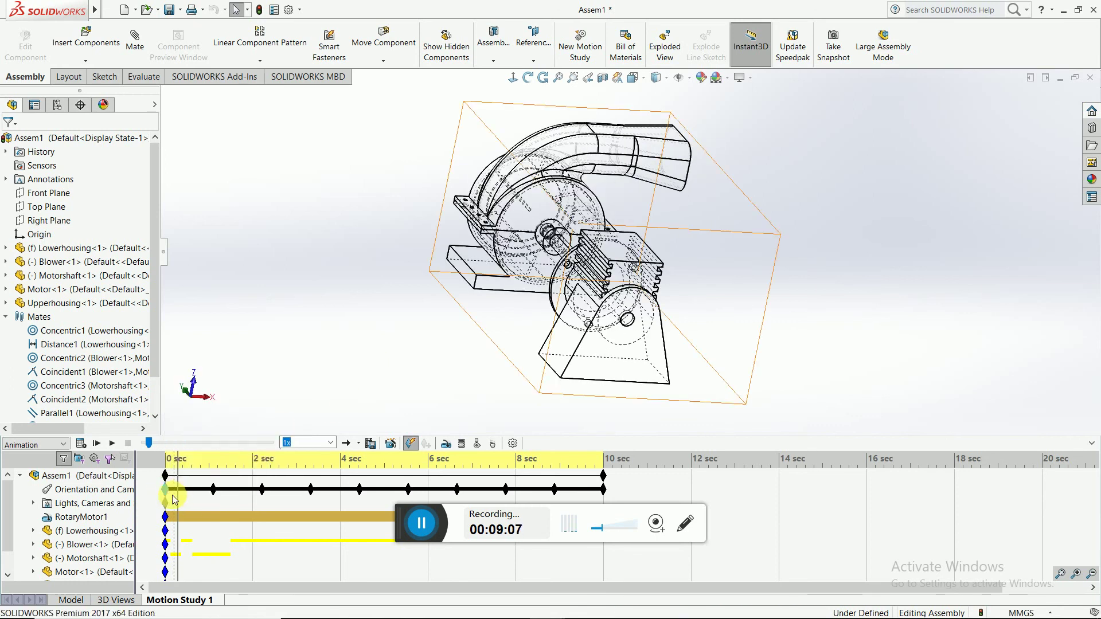
Select all the timeline keys and delete them.
{"action": "right_click", "coordinate": [169, 491]}
{"action": "left_click", "coordinate": [207, 571]}
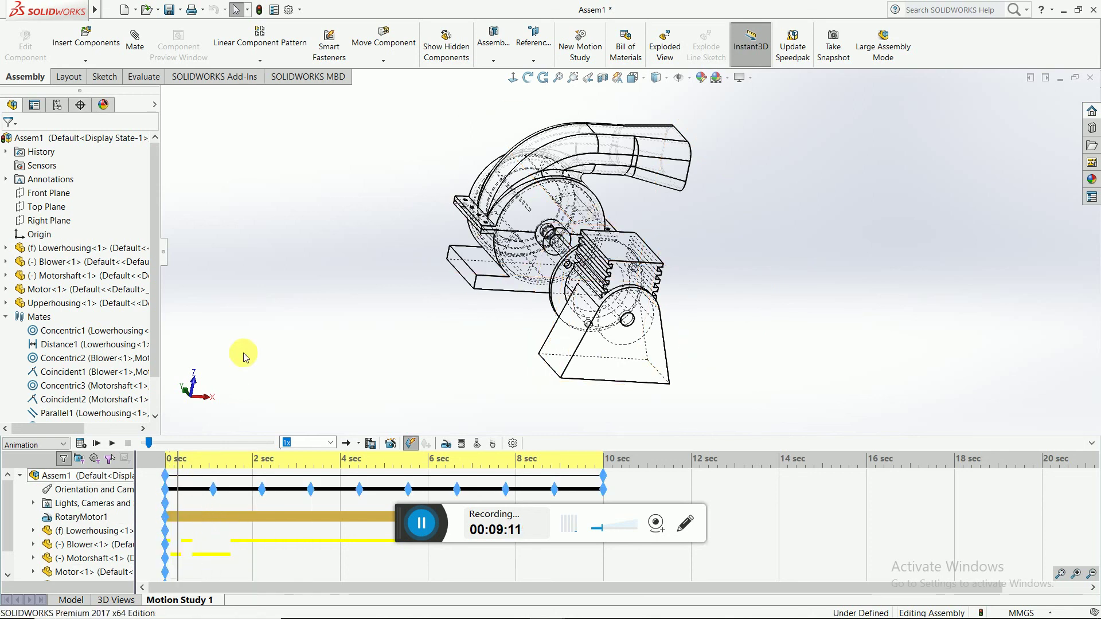
{"action": "key", "text": "Delete"}
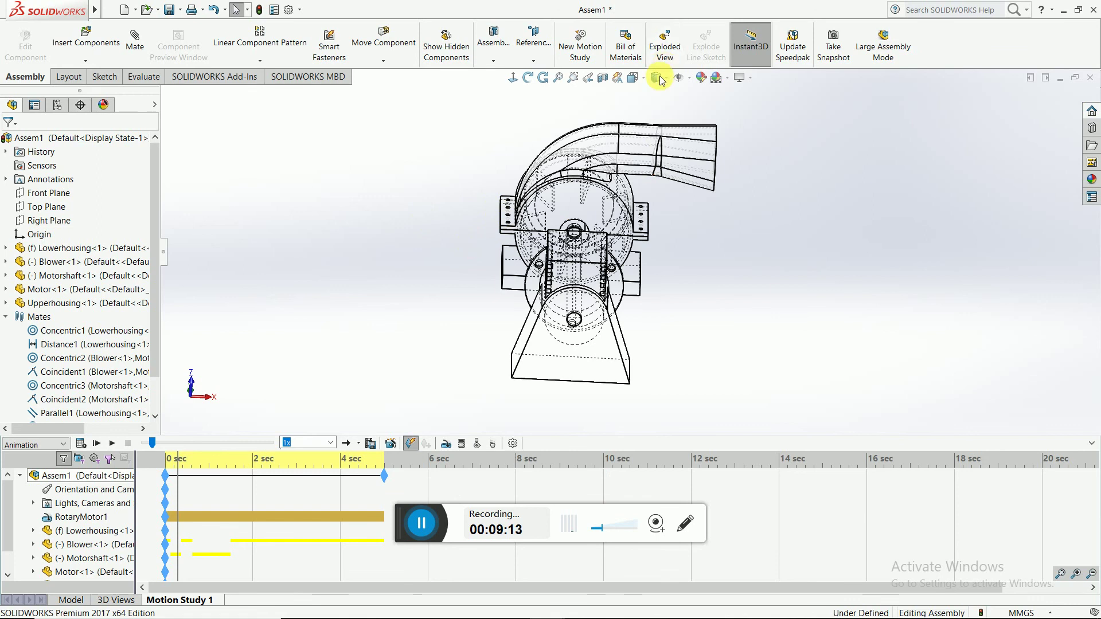
Return to Shaded With Edges, tilt the assembly to an angle, and replay the 5-second study.
{"action": "left_click", "coordinate": [657, 78]}
{"action": "mouse_move", "coordinate": [696, 197]}
{"action": "middle_mouse_down"}
{"action": "mouse_move", "coordinate": [670, 341]}
{"action": "mouse_move", "coordinate": [621, 442]}
{"action": "mouse_move", "coordinate": [659, 216]}
{"action": "mouse_move", "coordinate": [644, 338]}
{"action": "mouse_move", "coordinate": [478, 399]}
{"action": "middle_mouse_up"}
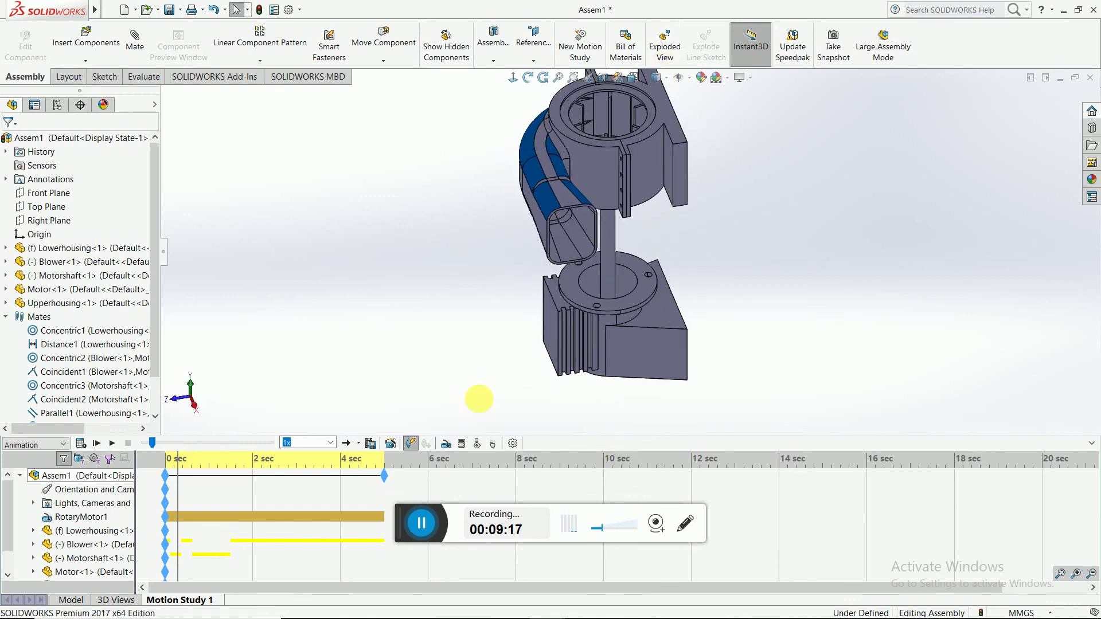
{"action": "left_click", "coordinate": [113, 444]}
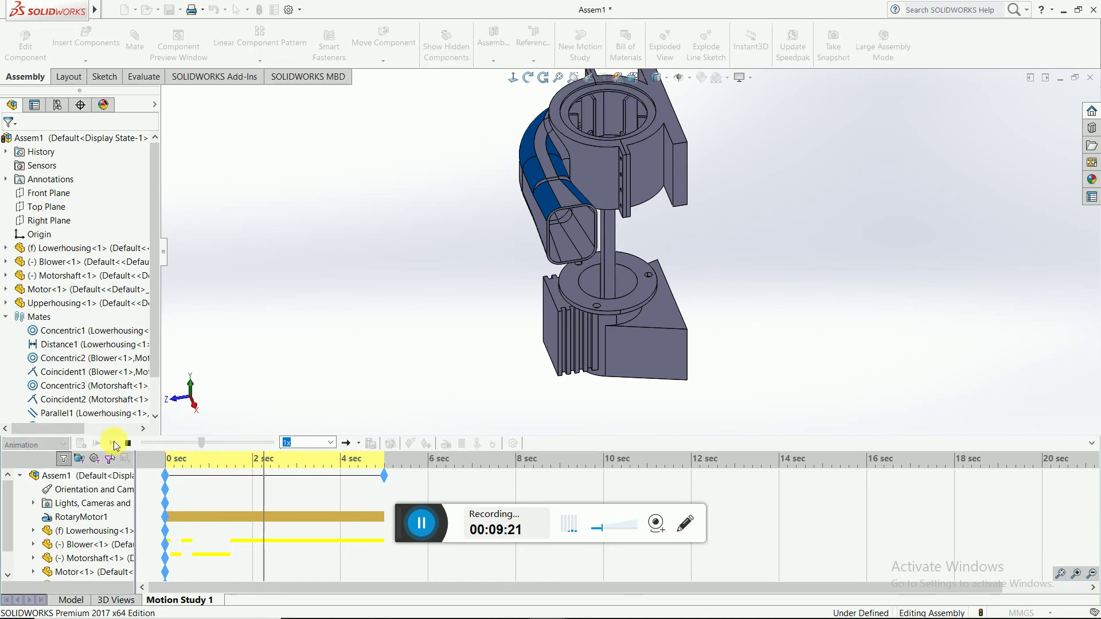